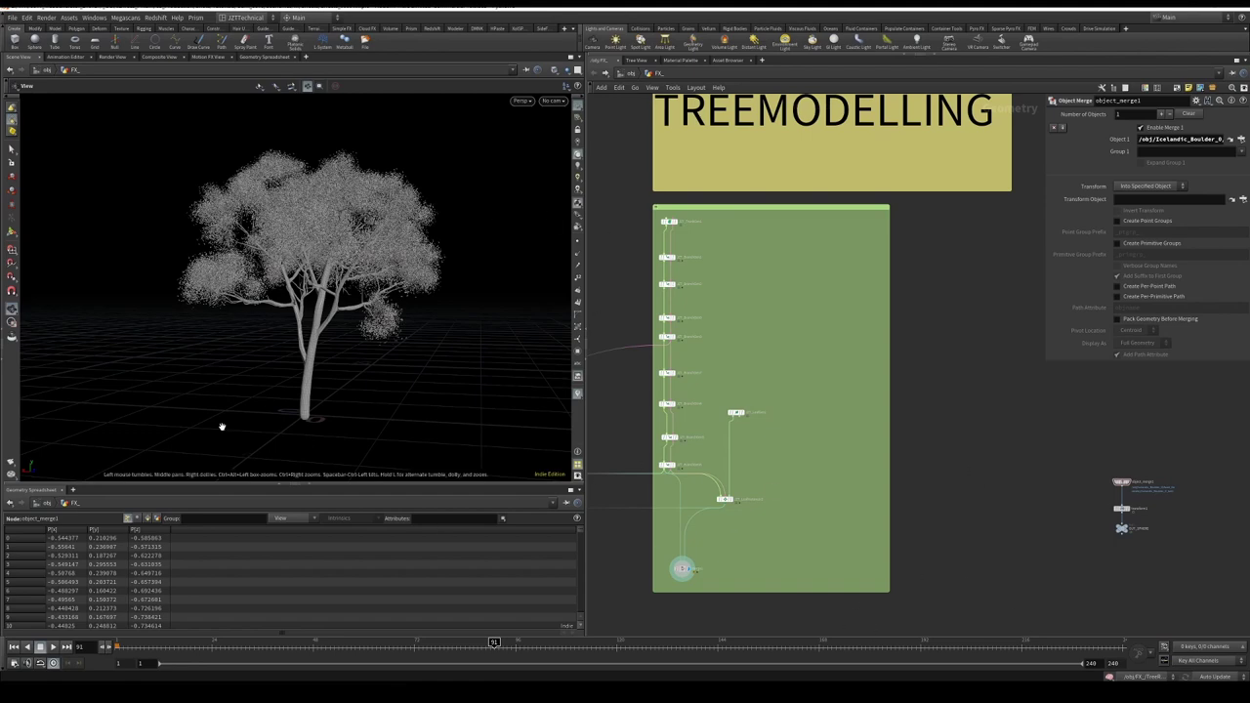
Template the OUT_SPHERE boulder beside the tree and scrub the timeline to preview its movement
{"action": "left_click_drag", "start_coordinate": [136, 253], "coordinate": [329, 296]}
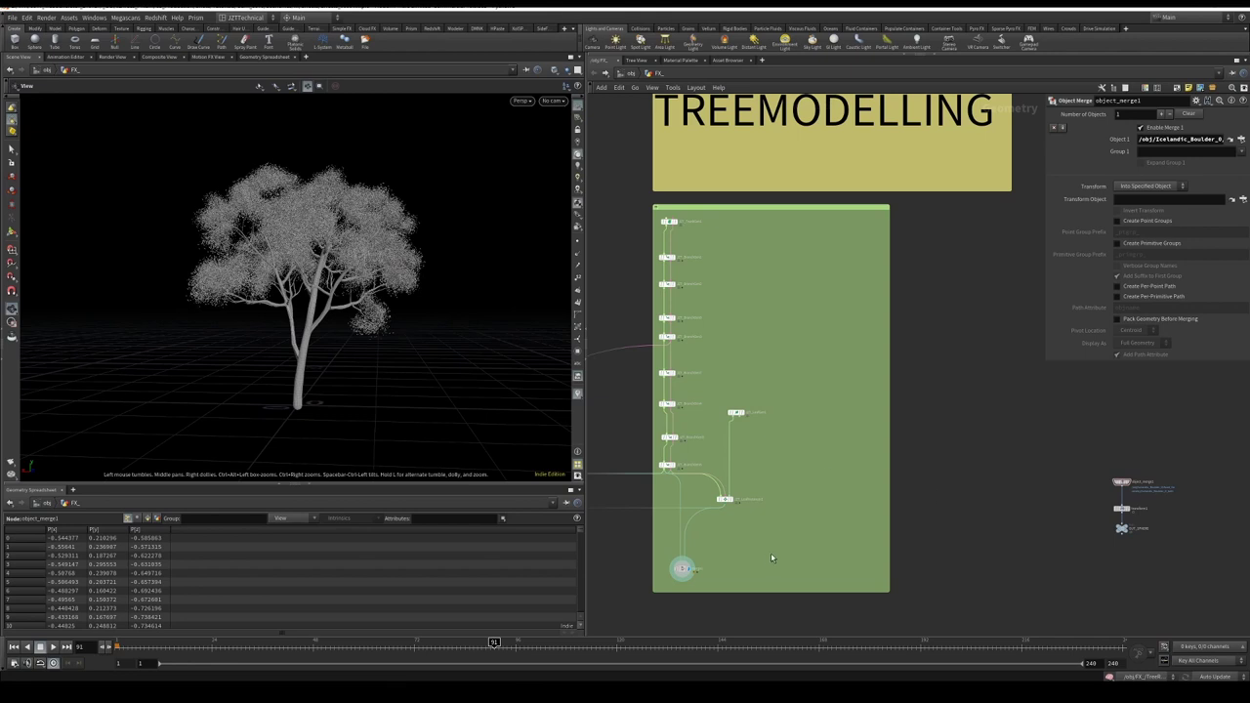
{"action": "scroll", "coordinate": [1123, 537], "scroll_direction": "up", "scroll_amount": 2}
{"action": "scroll", "coordinate": [1122, 537], "scroll_direction": "up", "scroll_amount": 2}
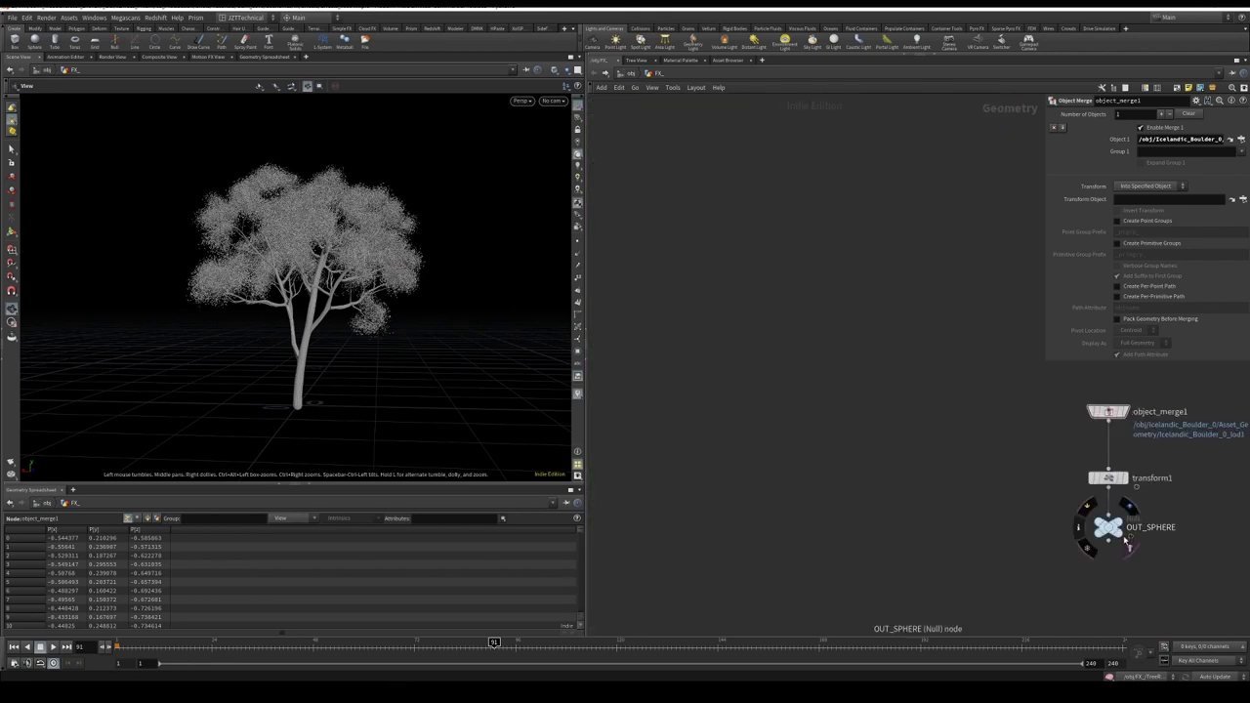
{"action": "left_click", "coordinate": [1128, 547]}
{"action": "middle_click_drag", "start_coordinate": [683, 566], "coordinate": [930, 554]}
{"action": "scroll", "coordinate": [929, 553], "scroll_direction": "down", "scroll_amount": 5}
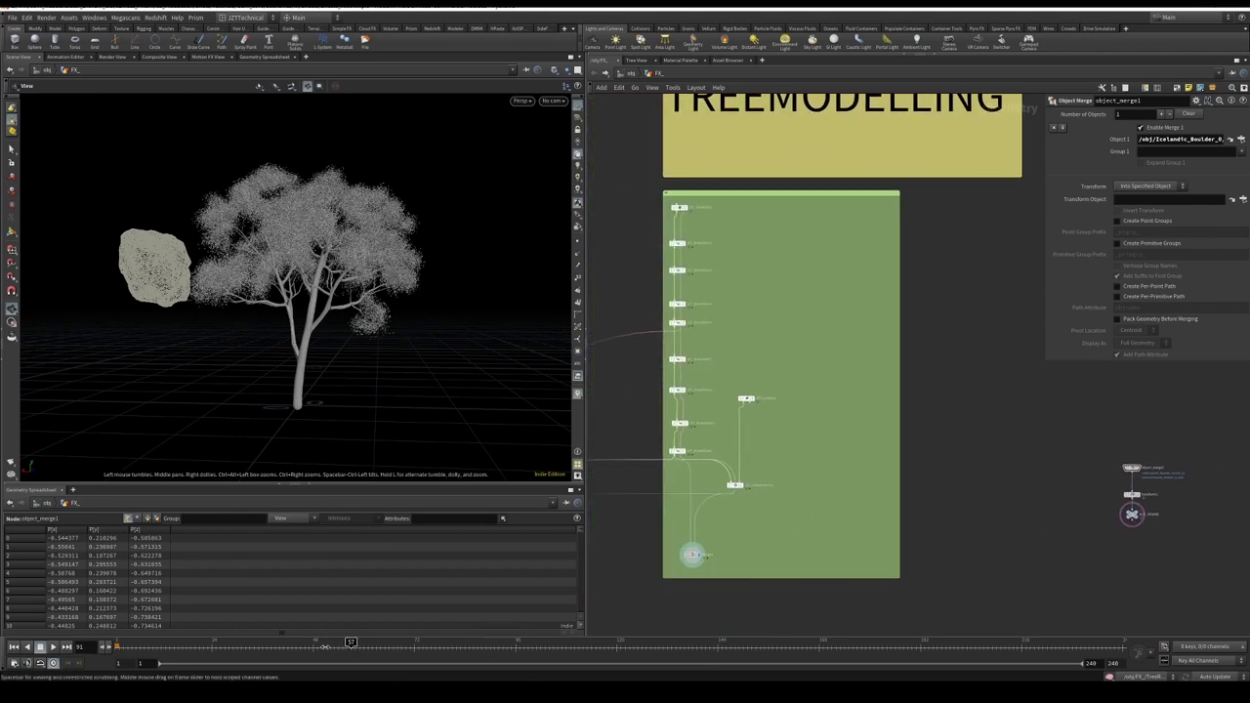
{"action": "left_click_drag", "start_coordinate": [323, 646], "coordinate": [308, 646]}
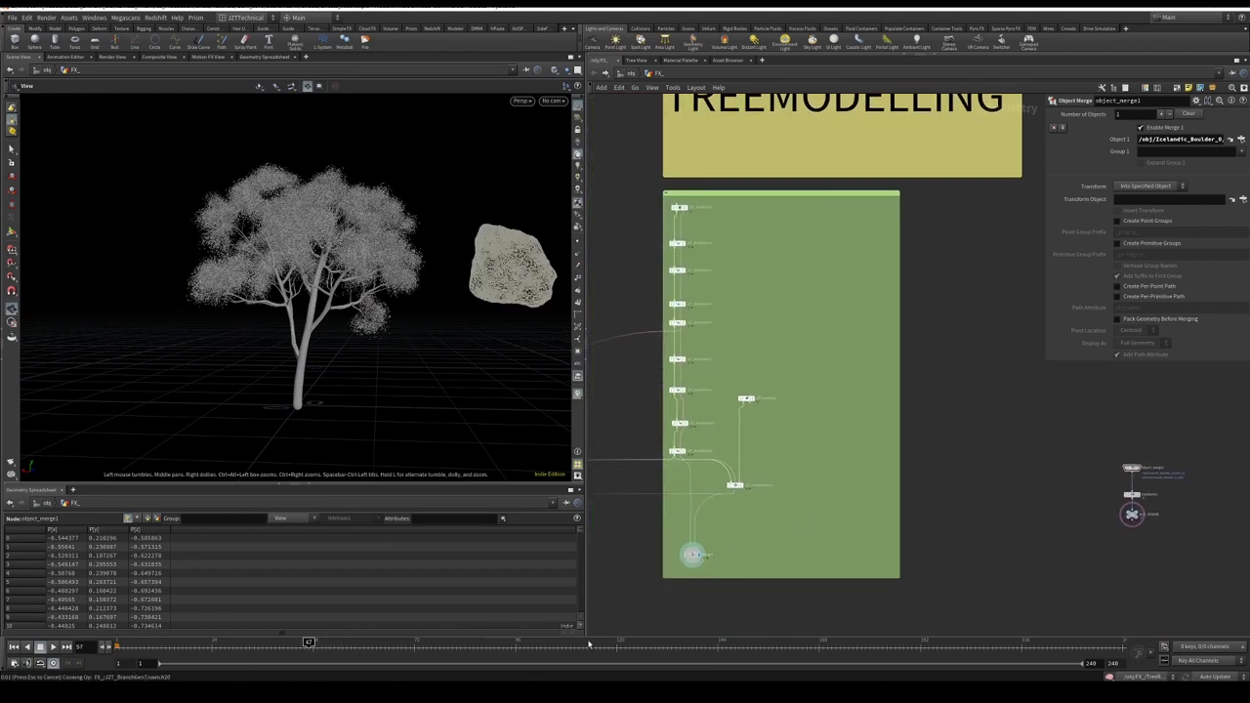
{"action": "scroll", "coordinate": [787, 544], "scroll_direction": "up", "scroll_amount": 3}
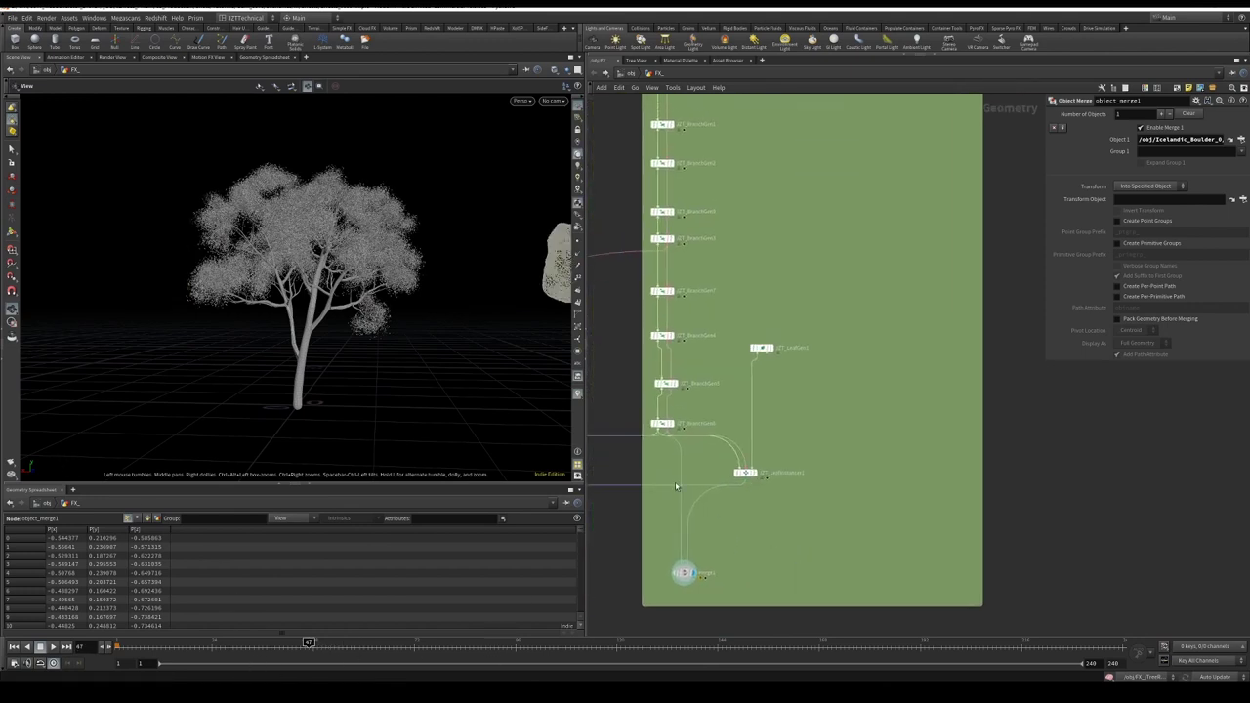
Display the branches from JZT_BranchGen6 and scrub the timeline to check how the animation plays with them
{"action": "scroll", "coordinate": [663, 470], "scroll_direction": "up", "scroll_amount": 1}
{"action": "left_click", "coordinate": [671, 418]}
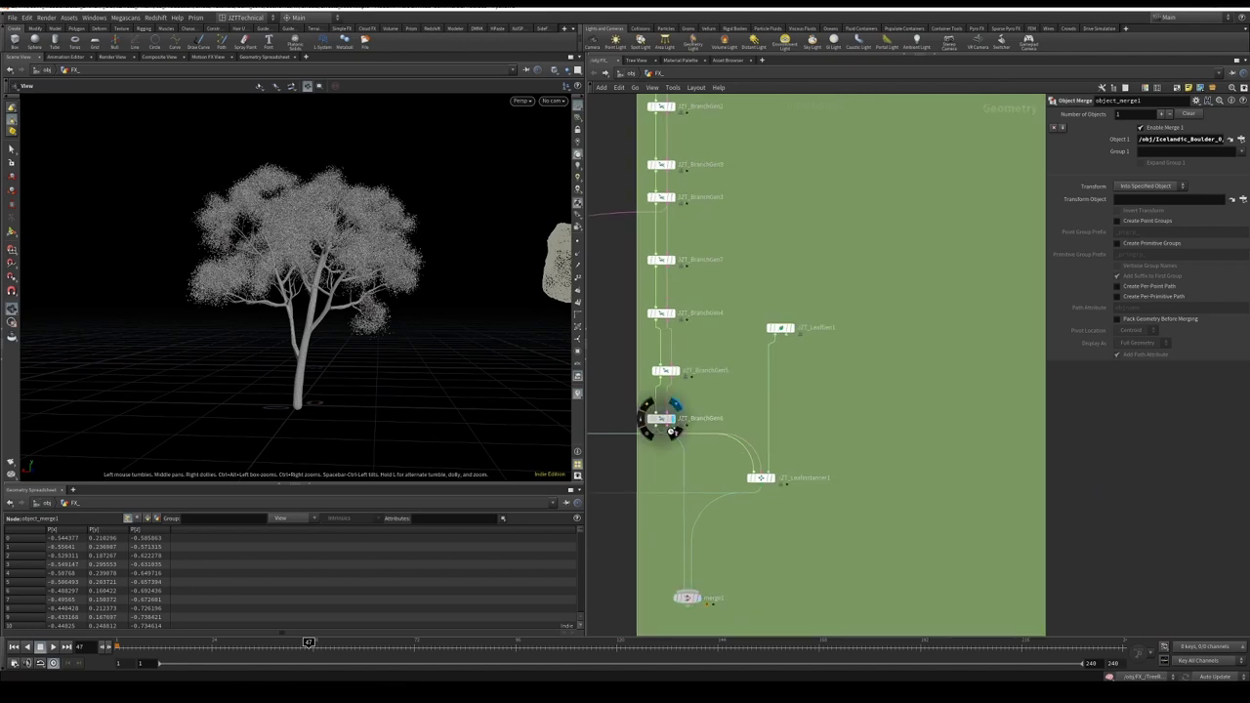
{"action": "left_click", "coordinate": [340, 648]}
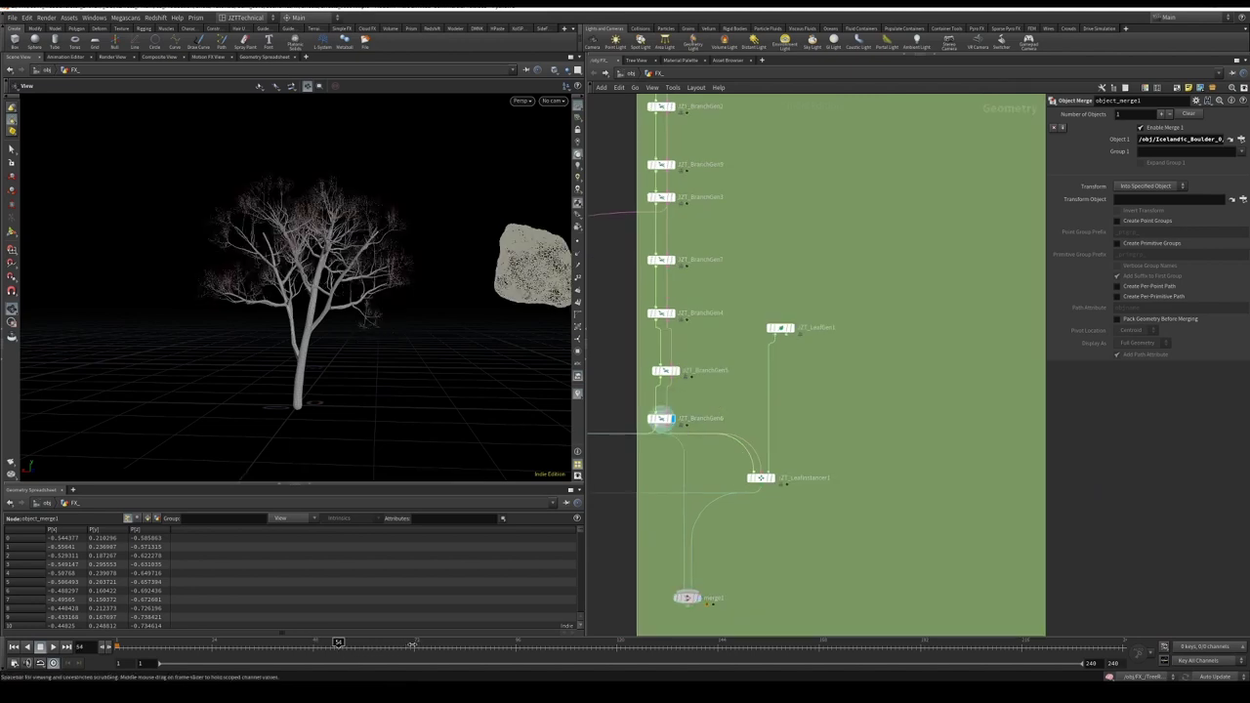
{"action": "left_click_drag", "start_coordinate": [413, 645], "coordinate": [553, 640]}
{"action": "left_click", "coordinate": [472, 643]}
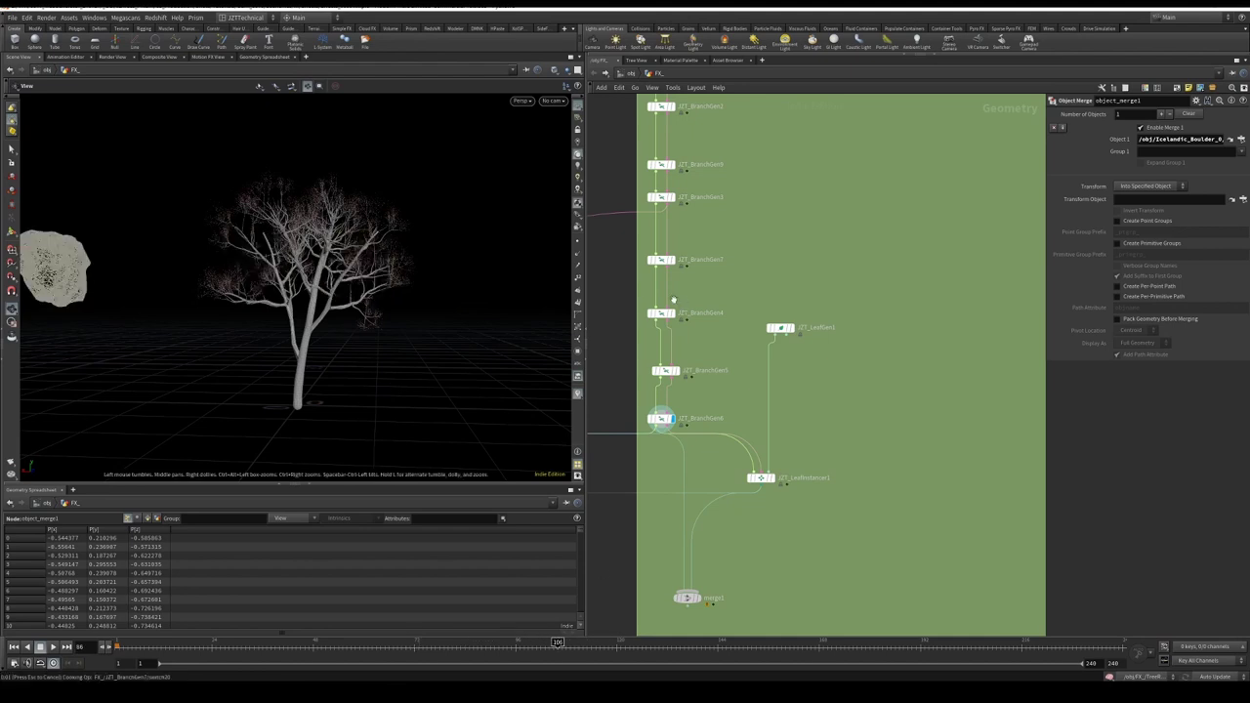
Display the leaves from JZT_LeafInstancer1, open its wind parameters and scrub the timeline to inspect their motion
{"action": "scroll", "coordinate": [776, 520], "scroll_direction": "up", "scroll_amount": 3}
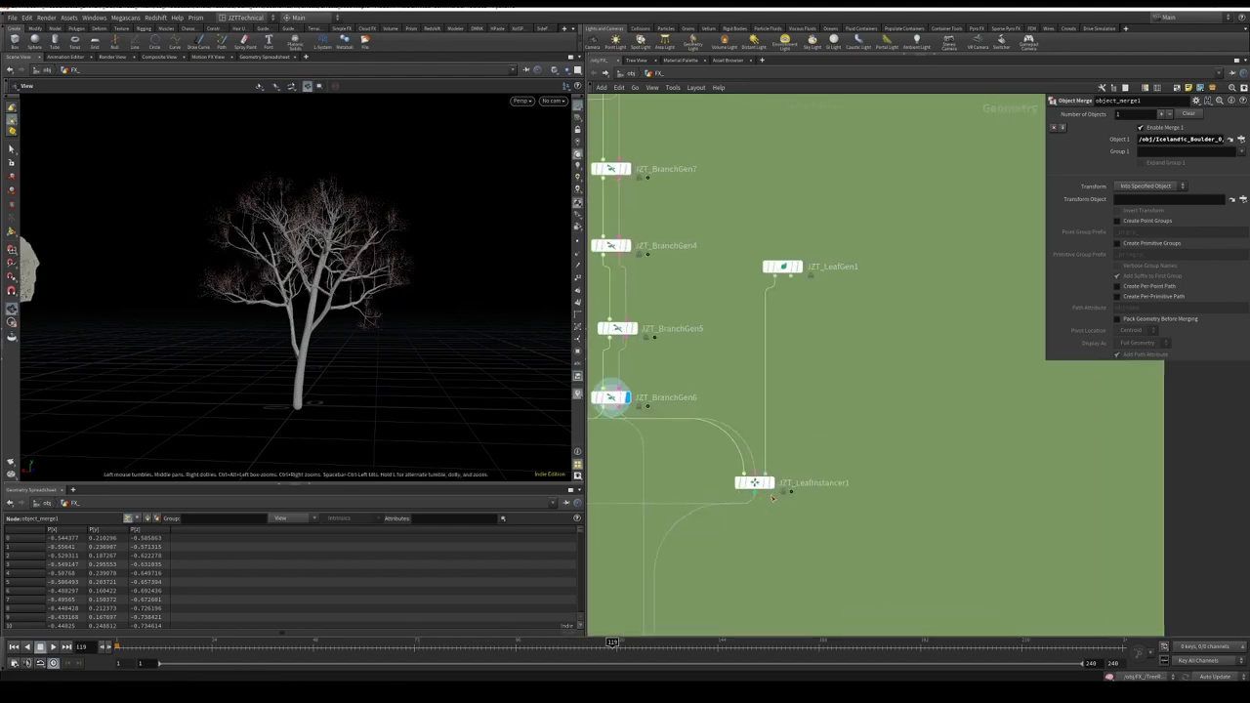
{"action": "left_click", "coordinate": [768, 482]}
{"action": "left_click", "coordinate": [751, 483]}
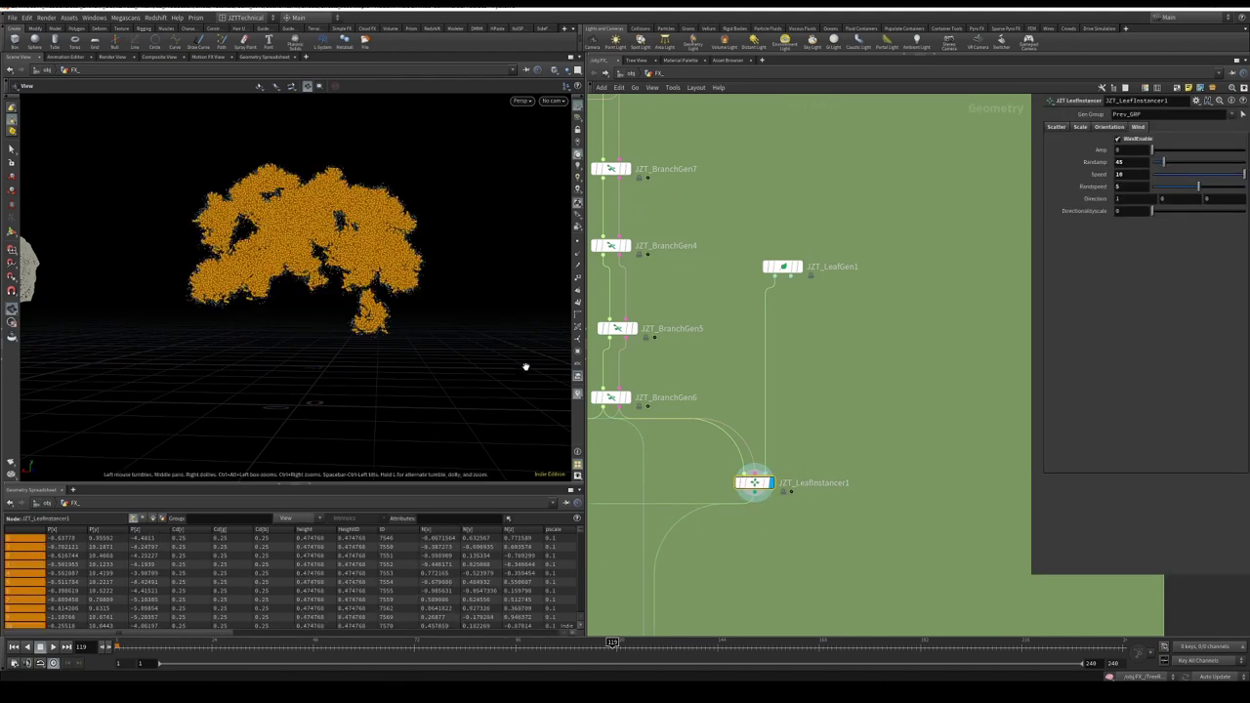
{"action": "left_click", "coordinate": [11, 150]}
{"action": "left_click", "coordinate": [412, 644]}
{"action": "left_click_drag", "start_coordinate": [412, 643], "coordinate": [338, 645]}
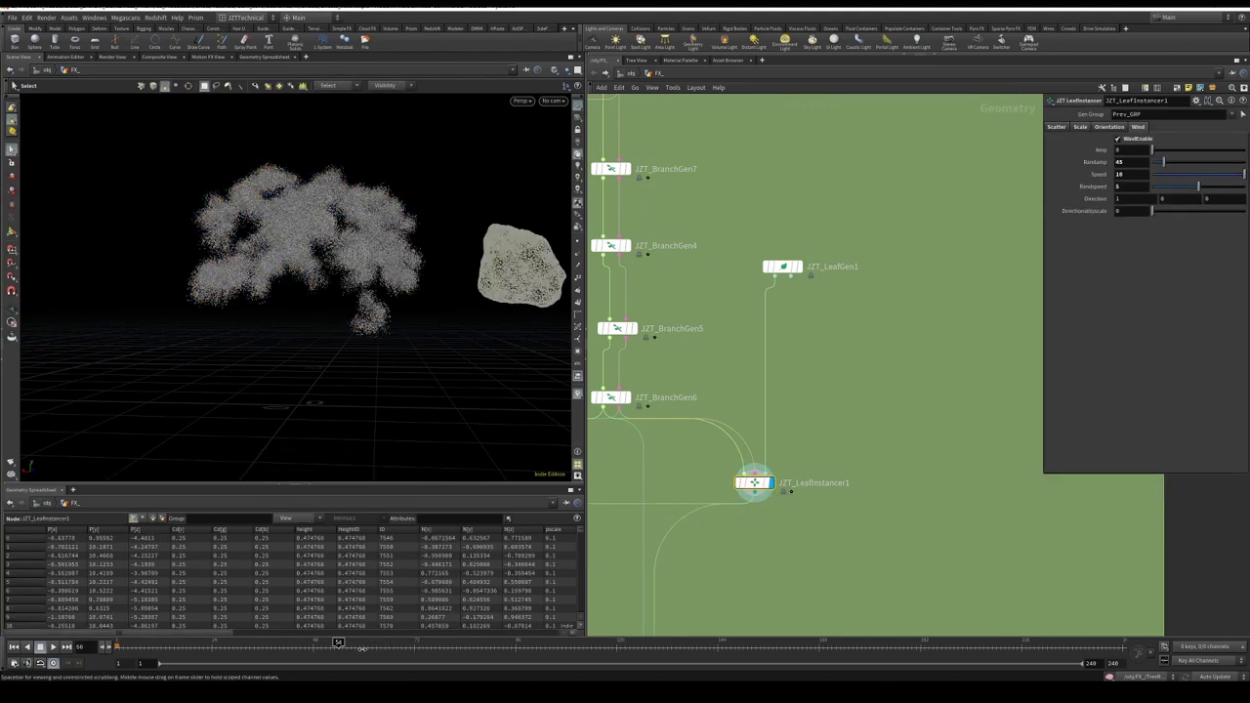
Turn off WindEnable on JZT_LeafInstancer1 and scrub the timeline to check the leaves without wind
{"action": "left_click", "coordinate": [1130, 143]}
{"action": "left_click_drag", "start_coordinate": [464, 651], "coordinate": [411, 640]}
{"action": "scroll", "coordinate": [868, 531], "scroll_direction": "down", "scroll_amount": 4}
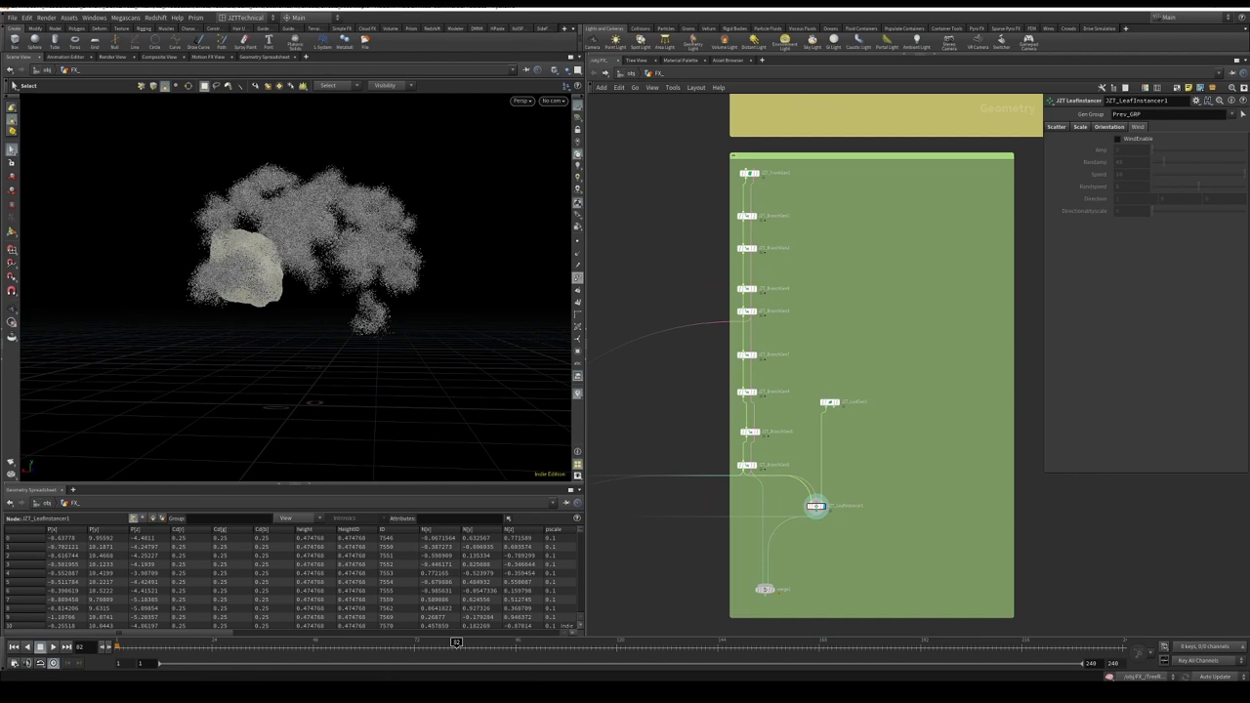
Display only the tree's early branch levels at JZT_BranchGen2 and hide the boulder template
{"action": "scroll", "coordinate": [781, 233], "scroll_direction": "up", "scroll_amount": 4}
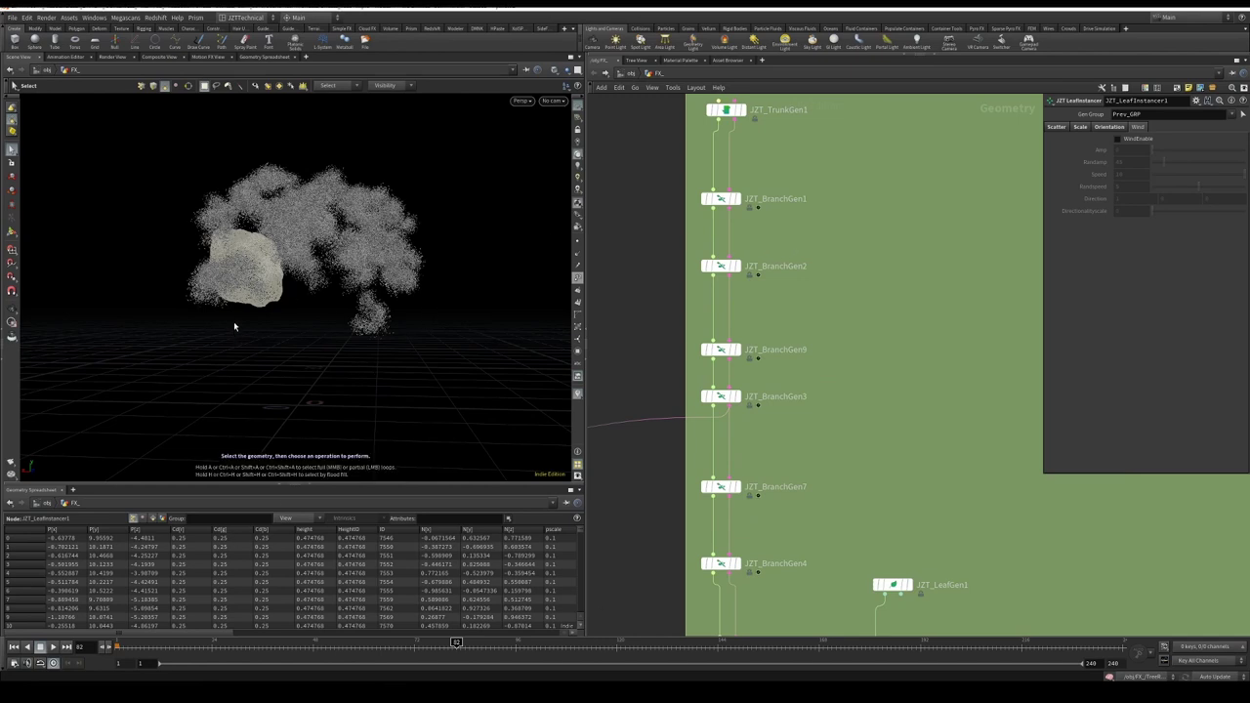
{"action": "scroll", "coordinate": [738, 406], "scroll_direction": "down", "scroll_amount": 5}
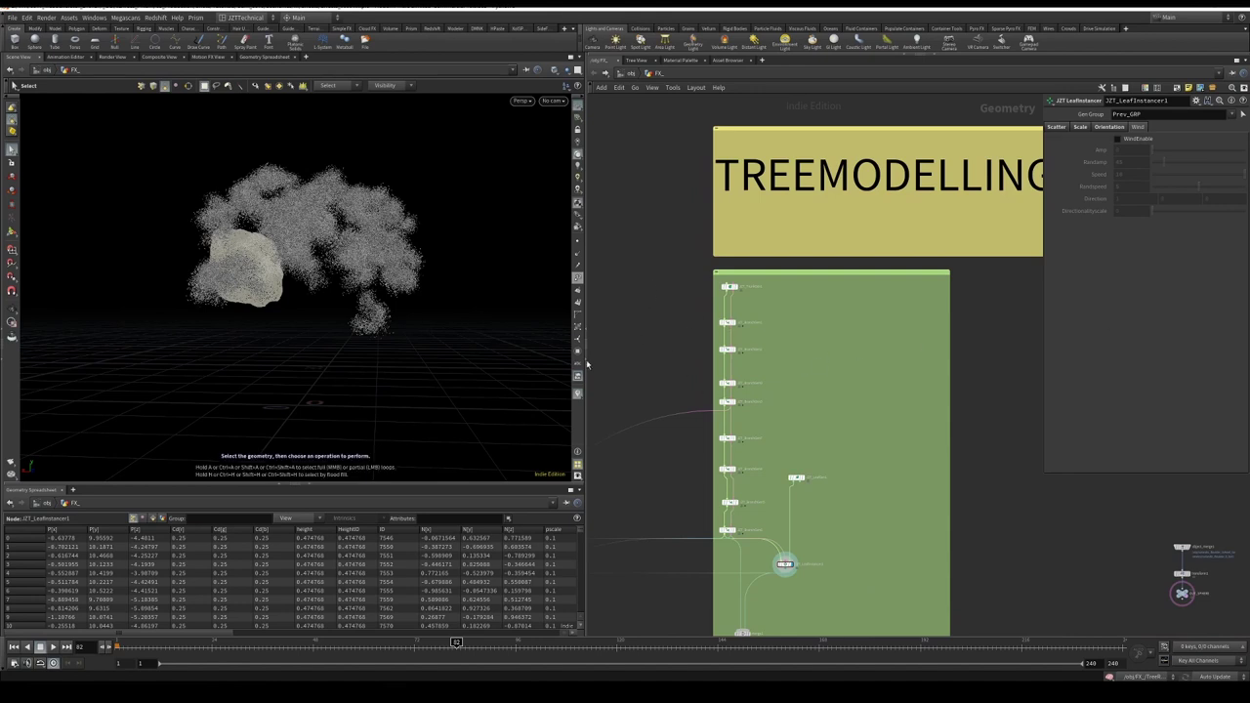
{"action": "scroll", "coordinate": [709, 352], "scroll_direction": "up", "scroll_amount": 2}
{"action": "left_click", "coordinate": [746, 342]}
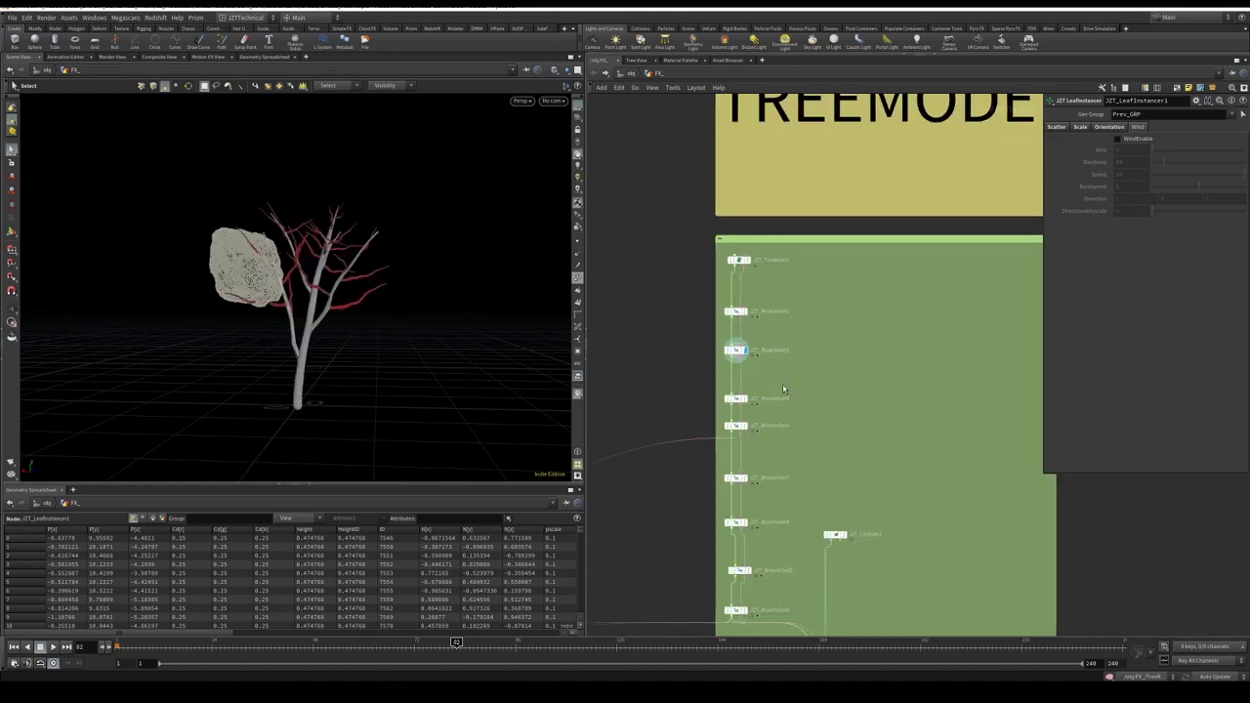
{"action": "left_click", "coordinate": [734, 350]}
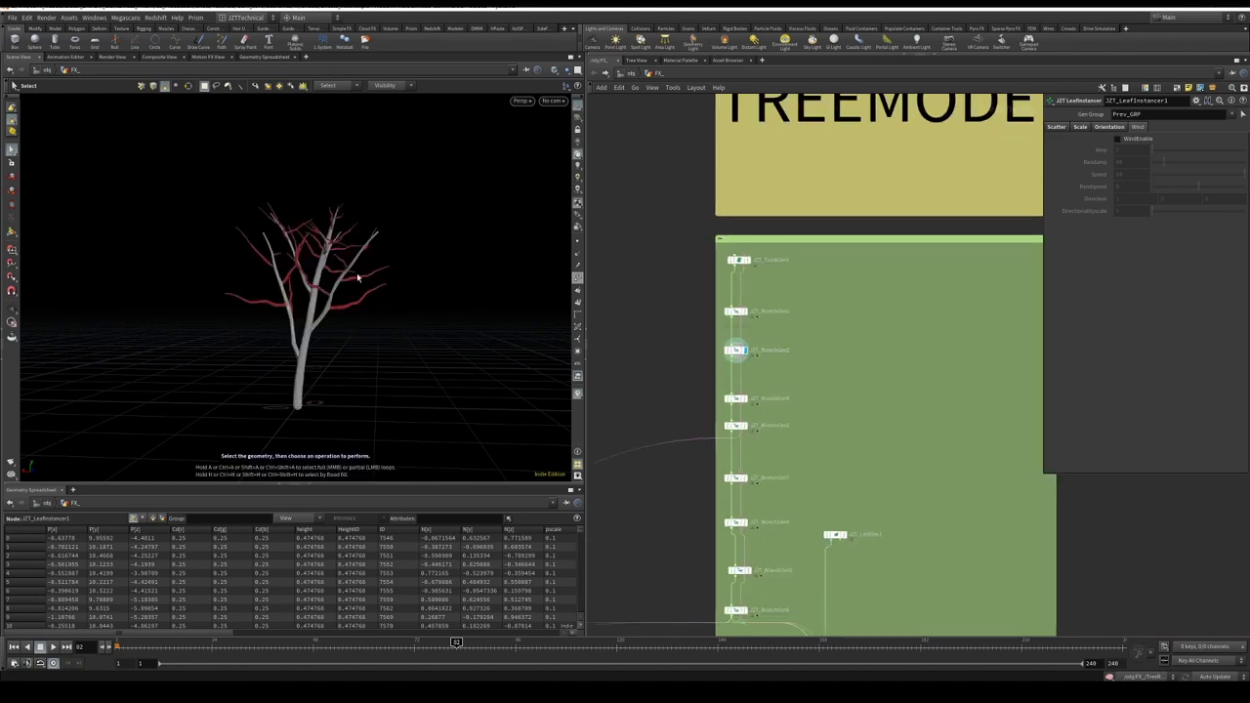
{"action": "middle_click_drag", "start_coordinate": [701, 438], "coordinate": [694, 408]}
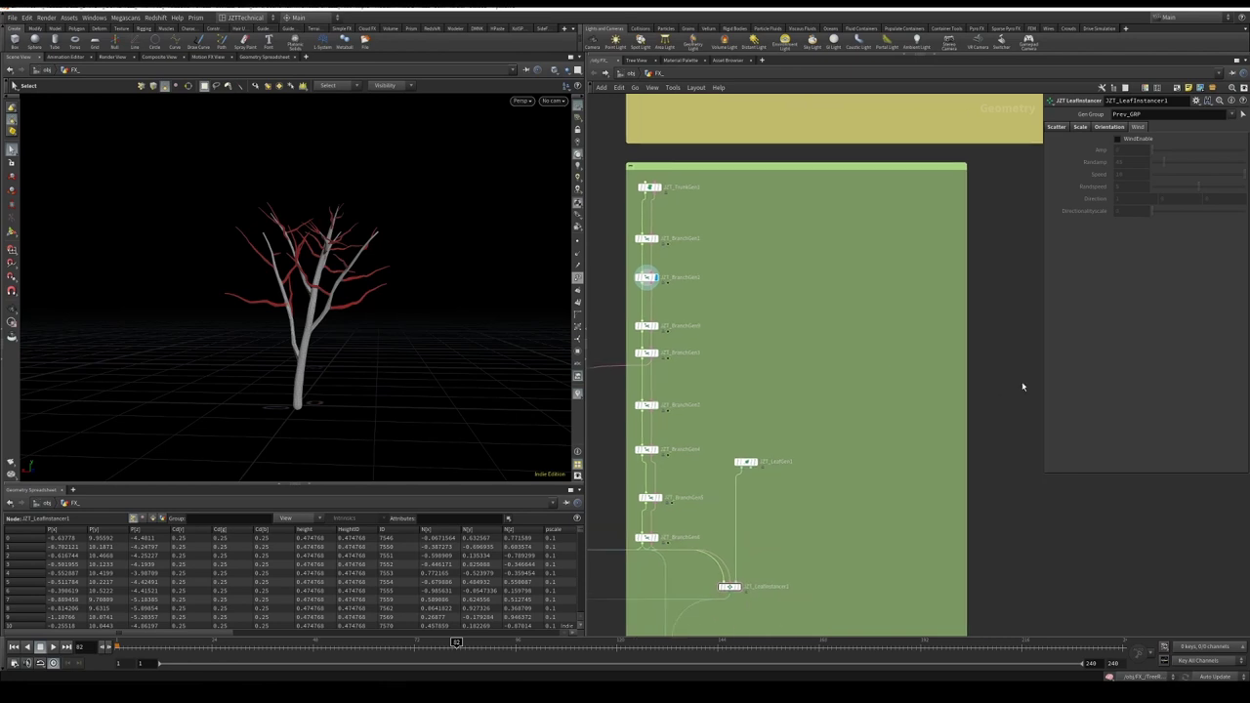
Add a JZT_Skeleton node beside the tree network, feed it from JZT_BranchGen2's second output and display it
{"action": "key", "text": "Tab"}
{"action": "type", "text": "jztre"}
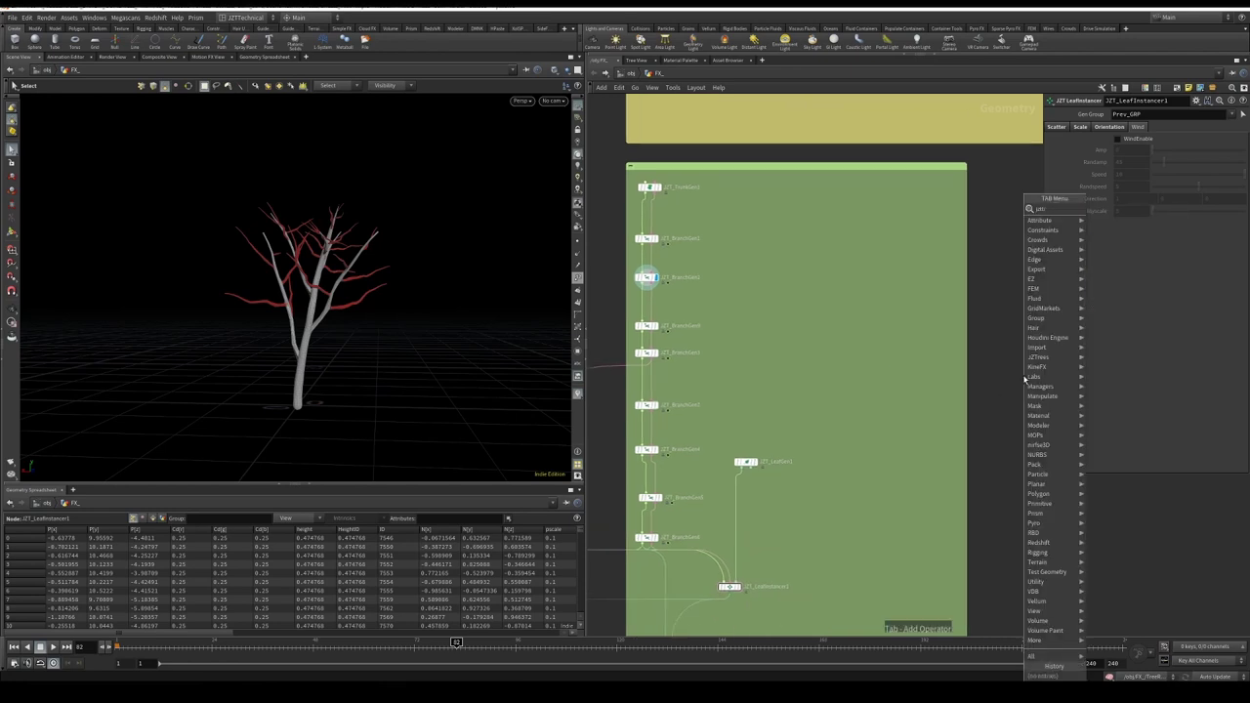
{"action": "key", "text": "BackSpace"}
{"action": "key", "text": "BackSpace"}
{"action": "key", "text": "BackSpace"}
{"action": "type", "text": "s"}
{"action": "key", "text": "Return"}
{"action": "left_click", "coordinate": [1023, 376]}
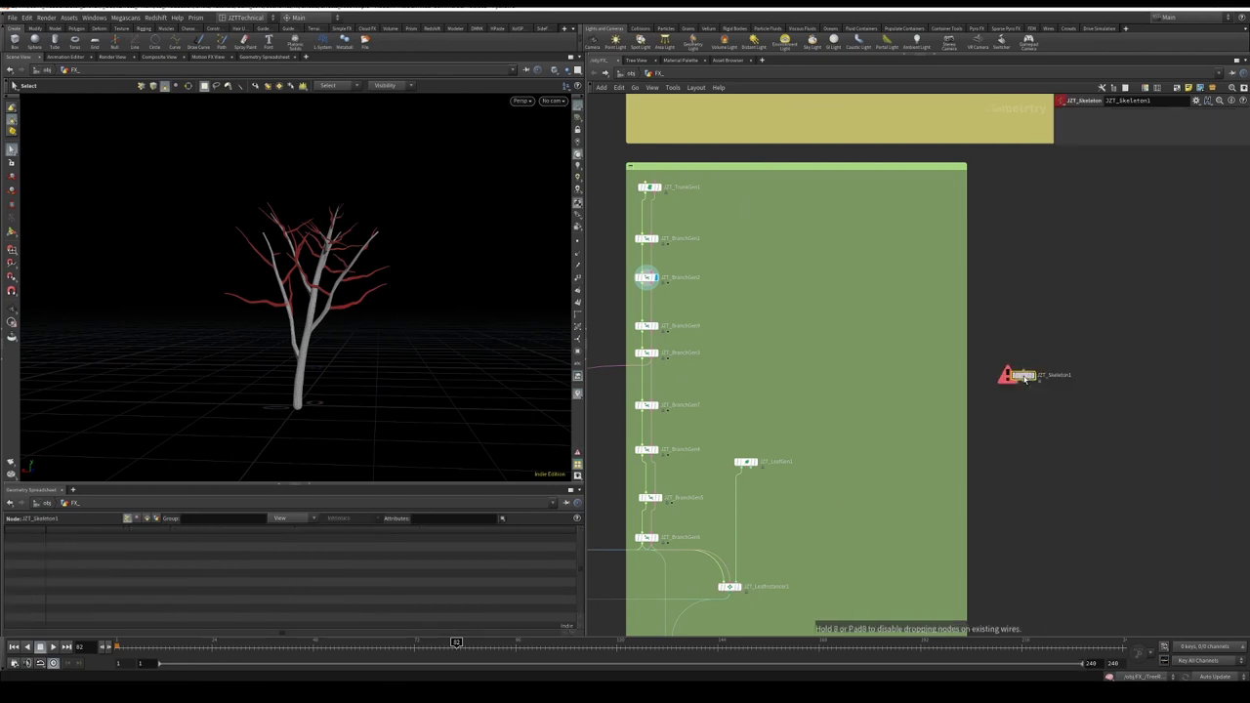
{"action": "left_click_drag", "start_coordinate": [1022, 369], "coordinate": [650, 285]}
{"action": "left_click", "coordinate": [1031, 377]}
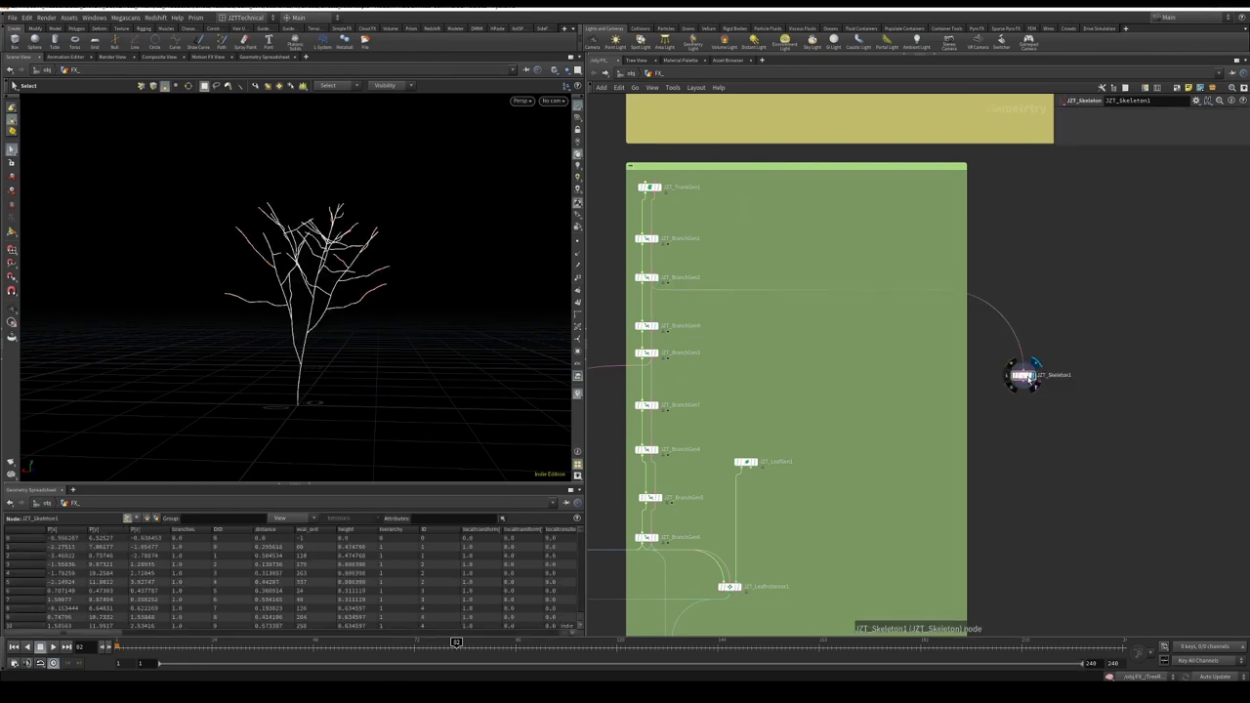
{"action": "left_click_drag", "start_coordinate": [1071, 319], "coordinate": [1032, 363]}
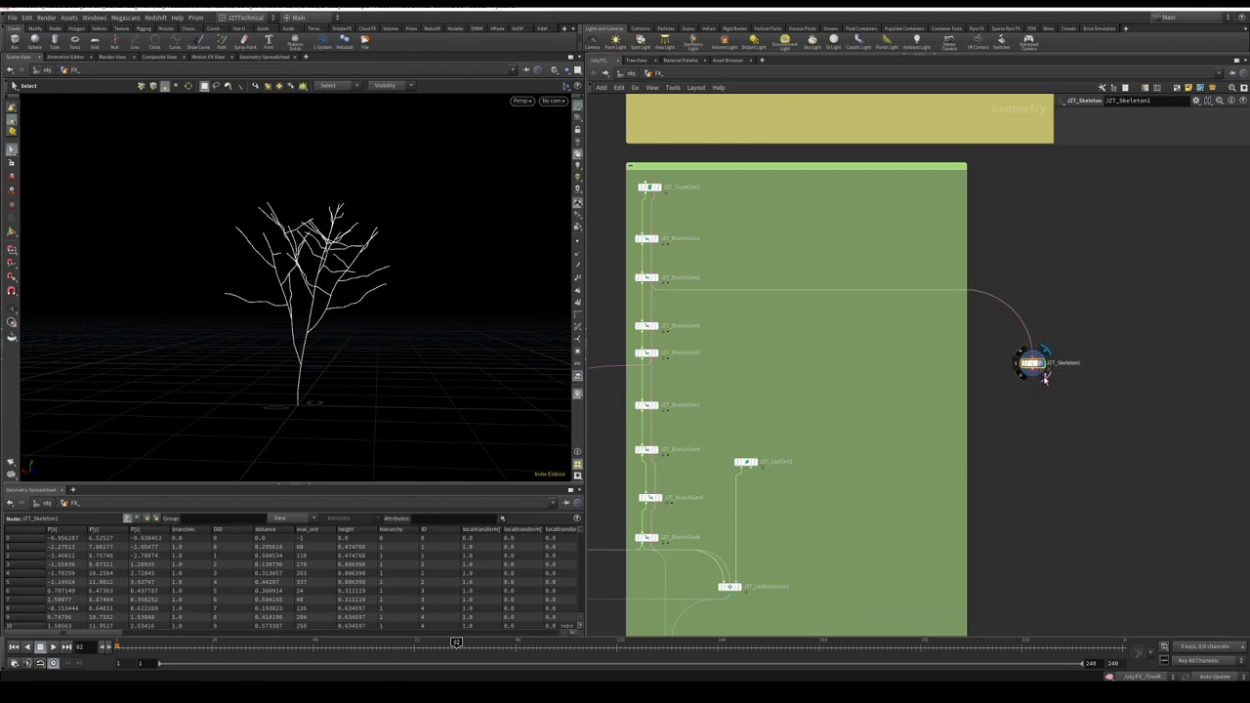
Add a Group node below JZT_Skeleton1, connect it to the skeleton and display it
{"action": "key", "text": "Tab"}
{"action": "type", "text": "group"}
{"action": "key", "text": "Return"}
{"action": "left_click", "coordinate": [1065, 400]}
{"action": "scroll", "coordinate": [1065, 400], "scroll_direction": "up", "scroll_amount": 2}
{"action": "scroll", "coordinate": [1065, 401], "scroll_direction": "up", "scroll_amount": 3}
{"action": "left_click_drag", "start_coordinate": [1065, 402], "coordinate": [984, 322]}
{"action": "left_click", "coordinate": [1006, 377]}
Name the group root_GRP, set its type to Points and disable its base group
{"action": "double_click", "coordinate": [1156, 112]}
{"action": "type", "text": "root"}
{"action": "key", "text": "Return"}
{"action": "left_click", "coordinate": [1142, 126]}
{"action": "left_click", "coordinate": [1140, 138]}
{"action": "left_click", "coordinate": [1147, 160]}
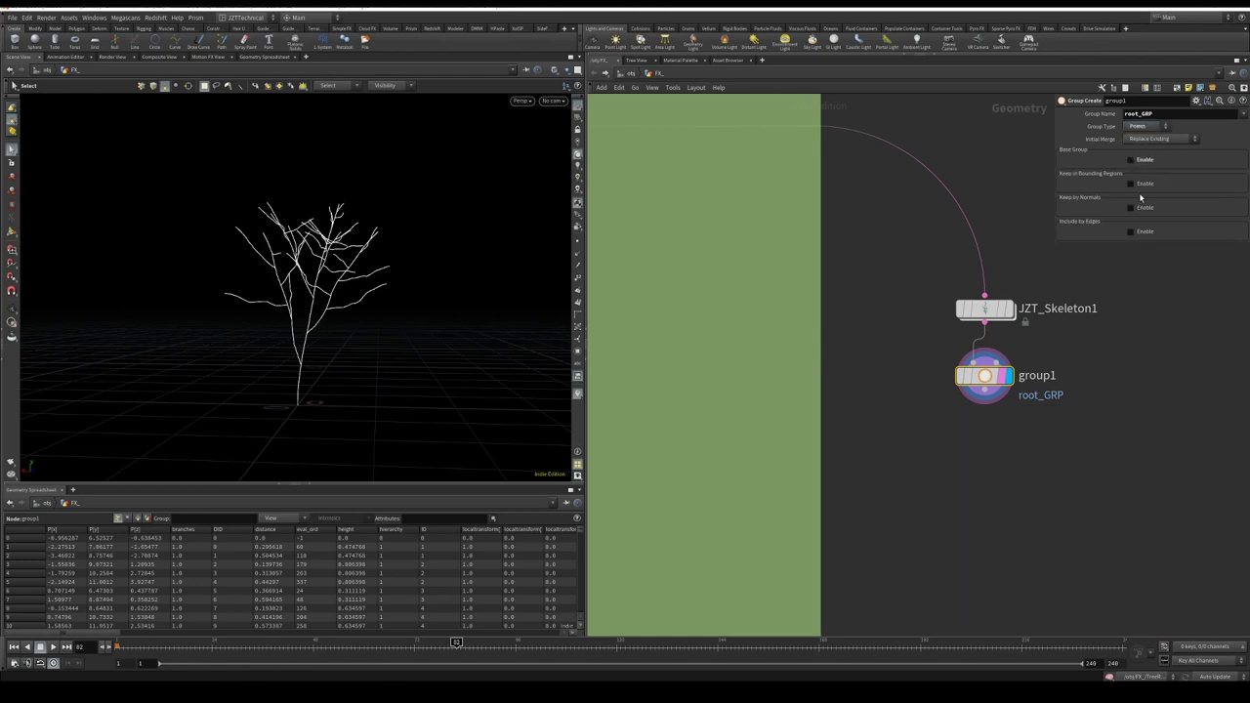
Limit root_GRP to a bounding box of size 1.6 on all axes around the base of the trunk
{"action": "left_click", "coordinate": [1131, 183]}
{"action": "middle_click_drag", "start_coordinate": [1109, 211], "coordinate": [1160, 214]}
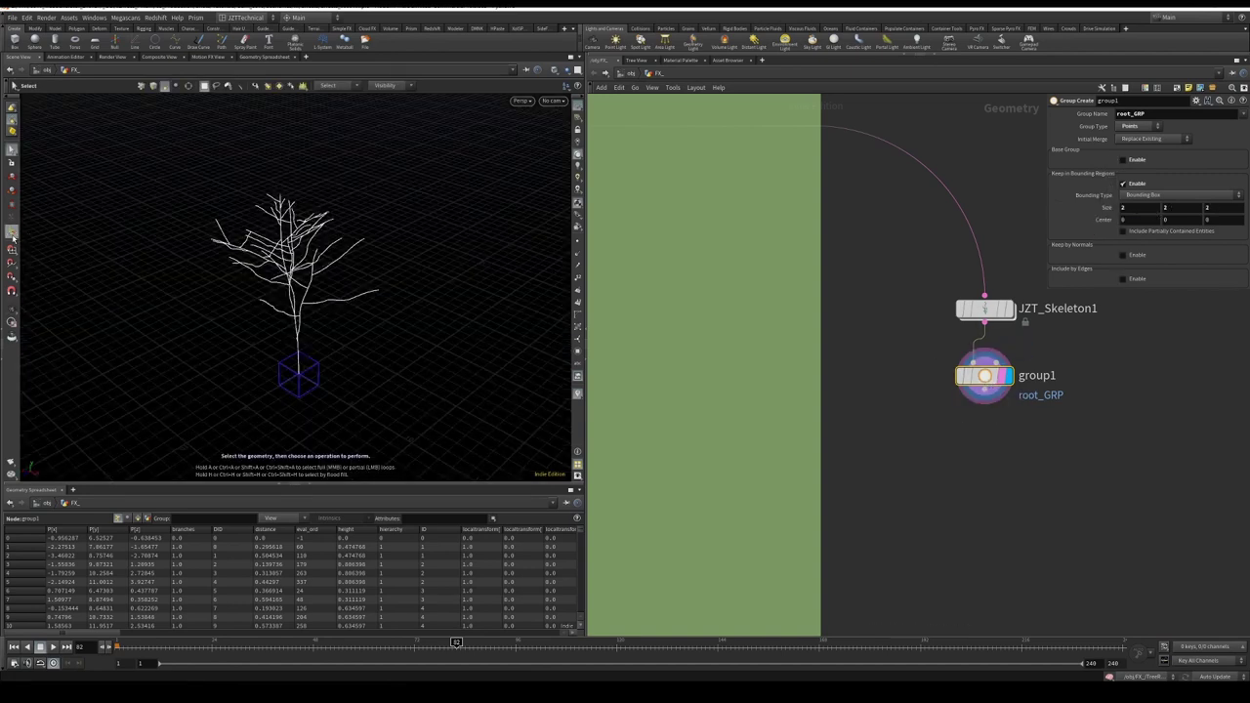
{"action": "left_click", "coordinate": [11, 232]}
{"action": "right_click_drag", "start_coordinate": [220, 363], "coordinate": [439, 328], "text": "alt"}
{"action": "left_click_drag", "start_coordinate": [440, 328], "coordinate": [349, 338], "text": "alt"}
{"action": "right_click_drag", "start_coordinate": [348, 338], "coordinate": [419, 313], "text": "alt"}
{"action": "right_click_drag", "start_coordinate": [419, 362], "coordinate": [166, 354], "text": "alt"}
{"action": "middle_click_drag", "start_coordinate": [1104, 209], "coordinate": [1078, 208]}
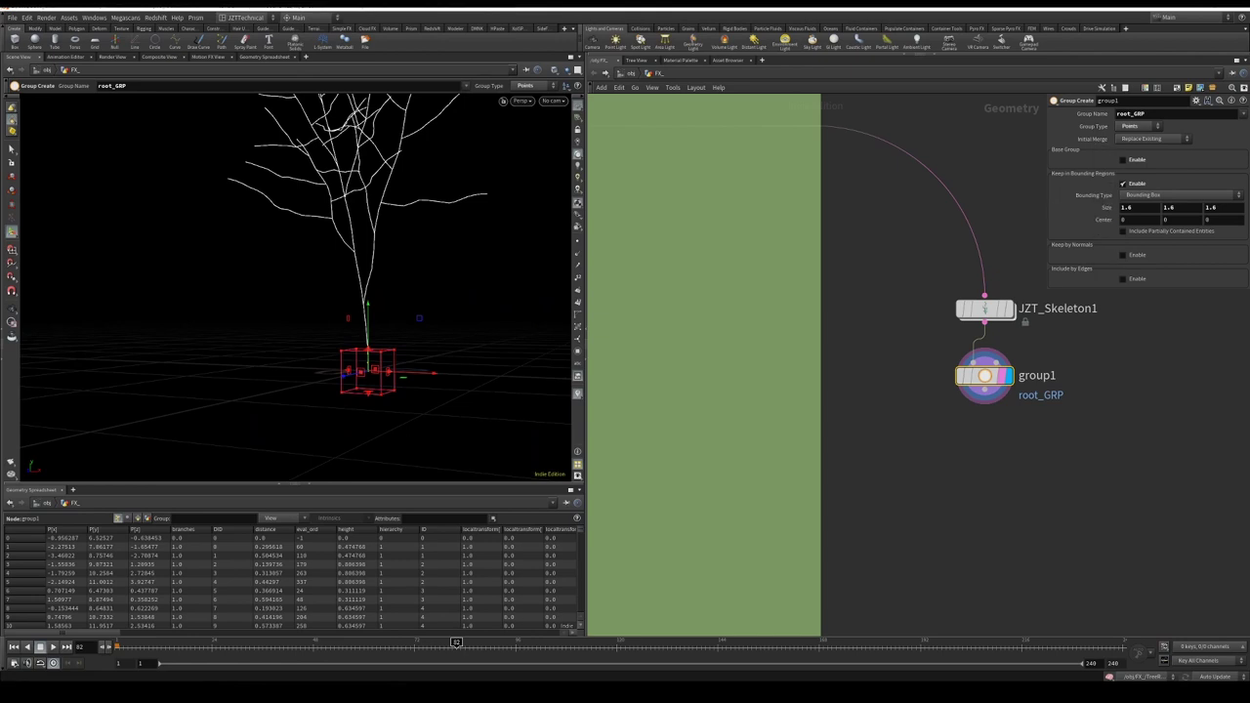
Add a JZT_WireSkeleton node below group1, connect it to the group and display it
{"action": "key", "text": "Tab"}
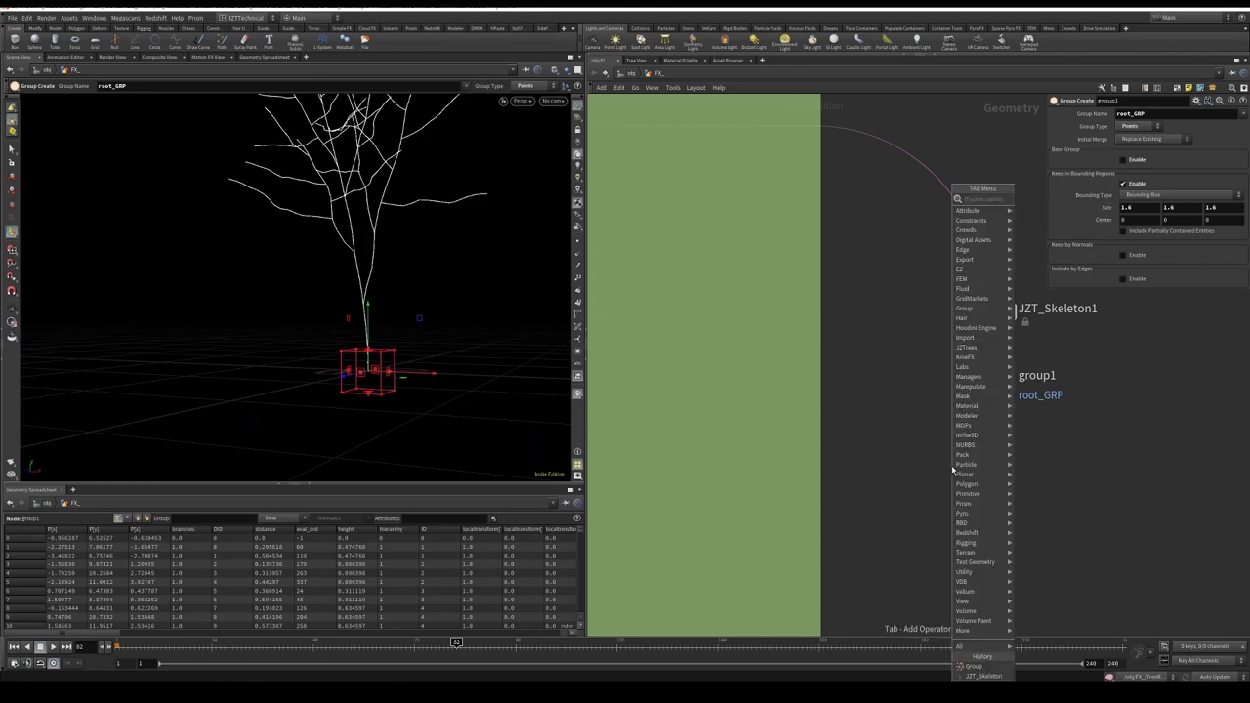
{"action": "type", "text": "wiresk"}
{"action": "key", "text": "Return"}
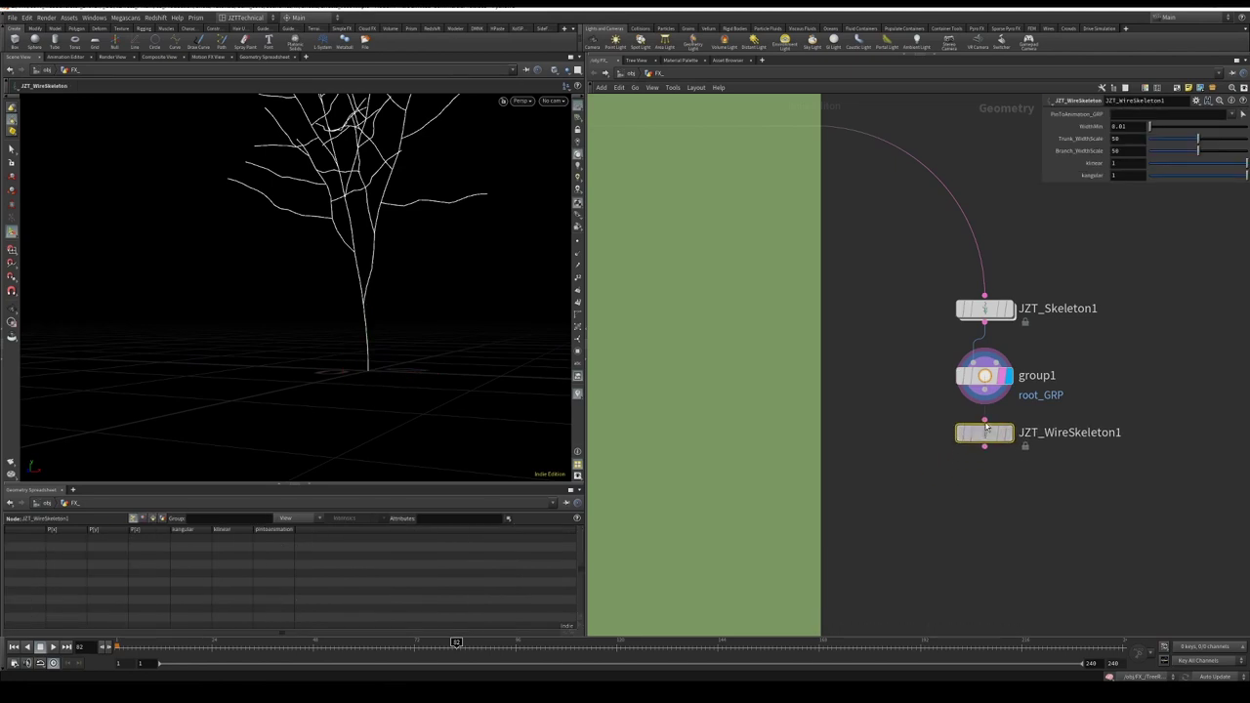
{"action": "left_click", "coordinate": [983, 464]}
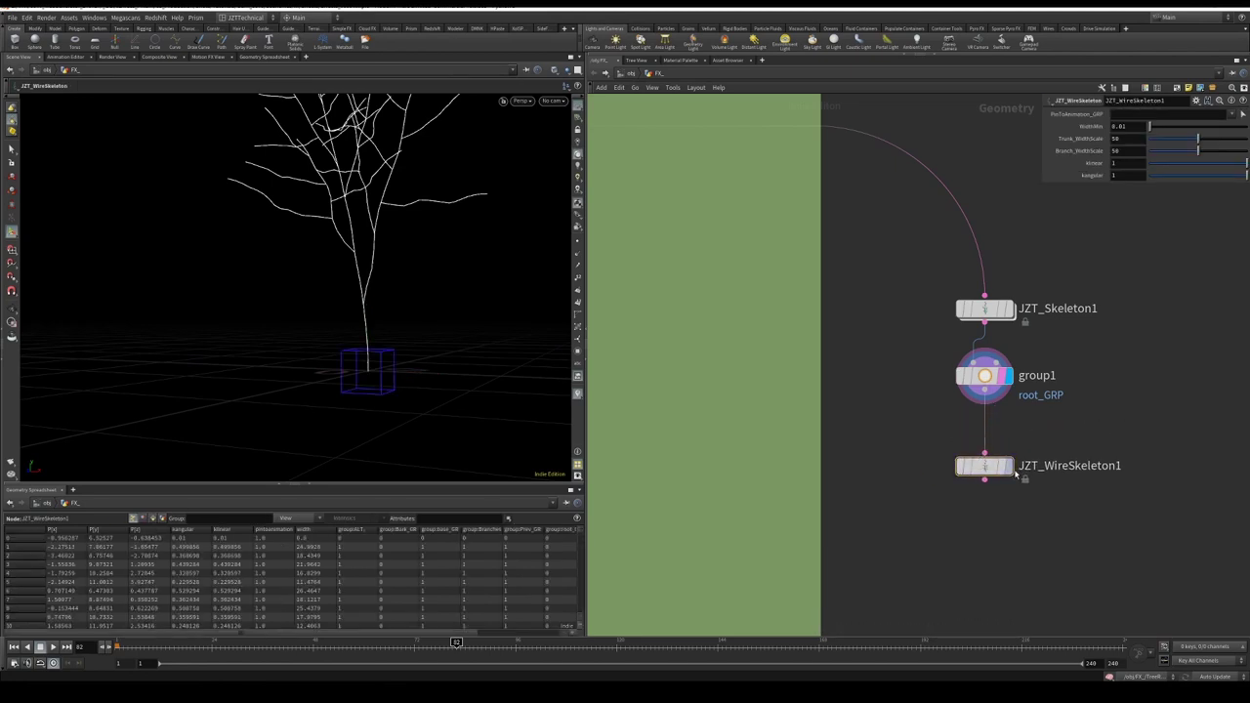
{"action": "left_click", "coordinate": [1000, 468]}
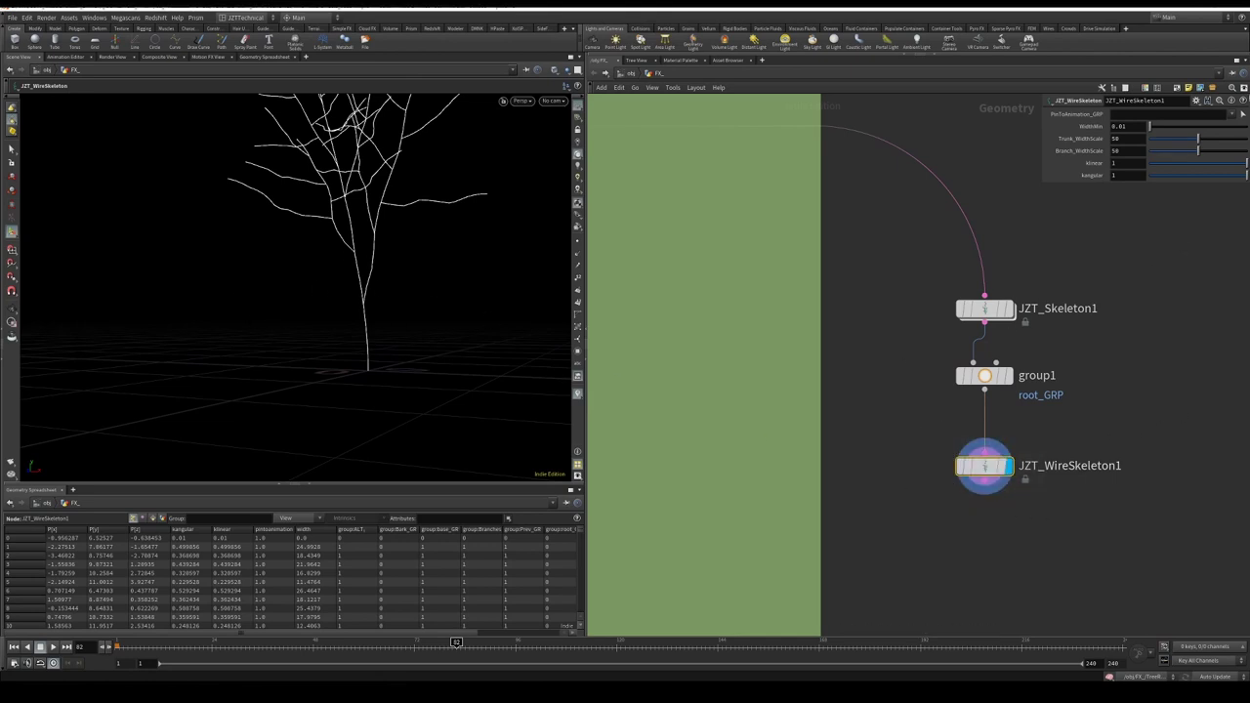
Set the wire skeleton's PinToAnimation_GRP to root_GRP and both its trunk and branch width scales to 100
{"action": "left_click", "coordinate": [1231, 115]}
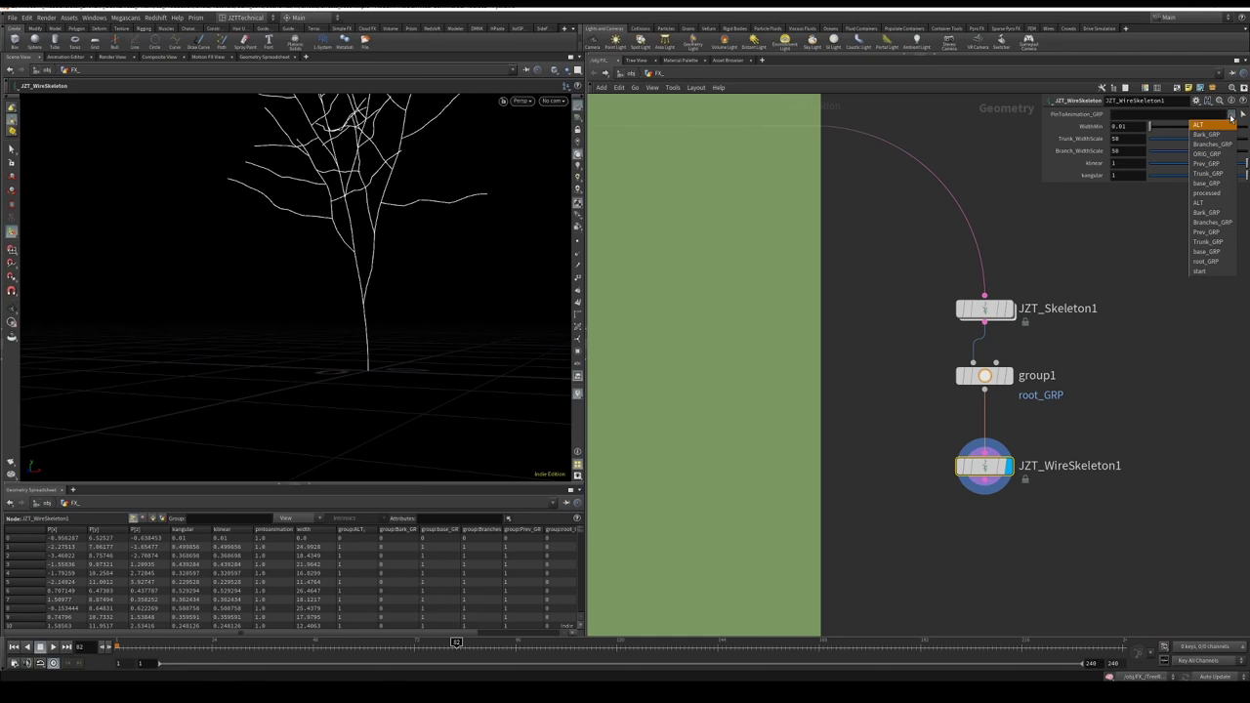
{"action": "left_click", "coordinate": [1217, 263]}
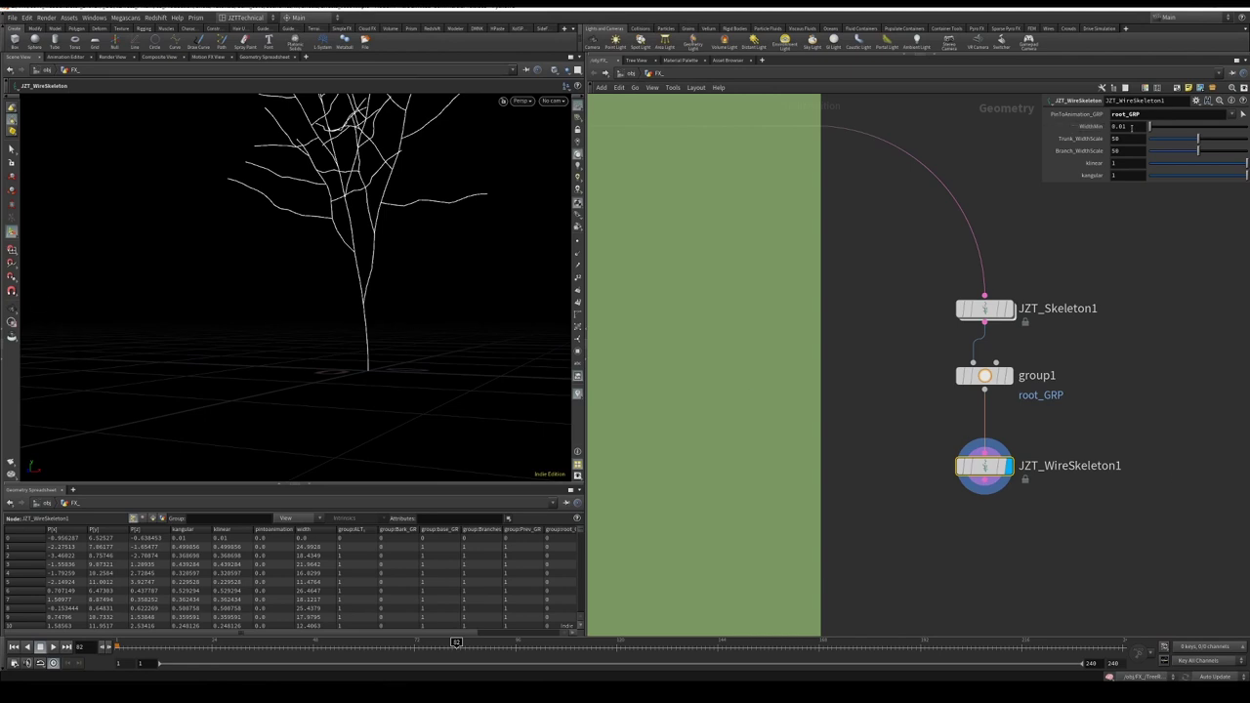
{"action": "left_click", "coordinate": [1135, 138]}
{"action": "type", "text": "100"}
{"action": "left_click", "coordinate": [1135, 152]}
{"action": "type", "text": "100"}
{"action": "key", "text": "Return"}
Add a Null node below JZT_WireSkeleton1 and connect the wire skeleton's output to it
{"action": "scroll", "coordinate": [974, 449], "scroll_direction": "down", "scroll_amount": 2}
{"action": "middle_click_drag", "start_coordinate": [975, 449], "coordinate": [909, 427]}
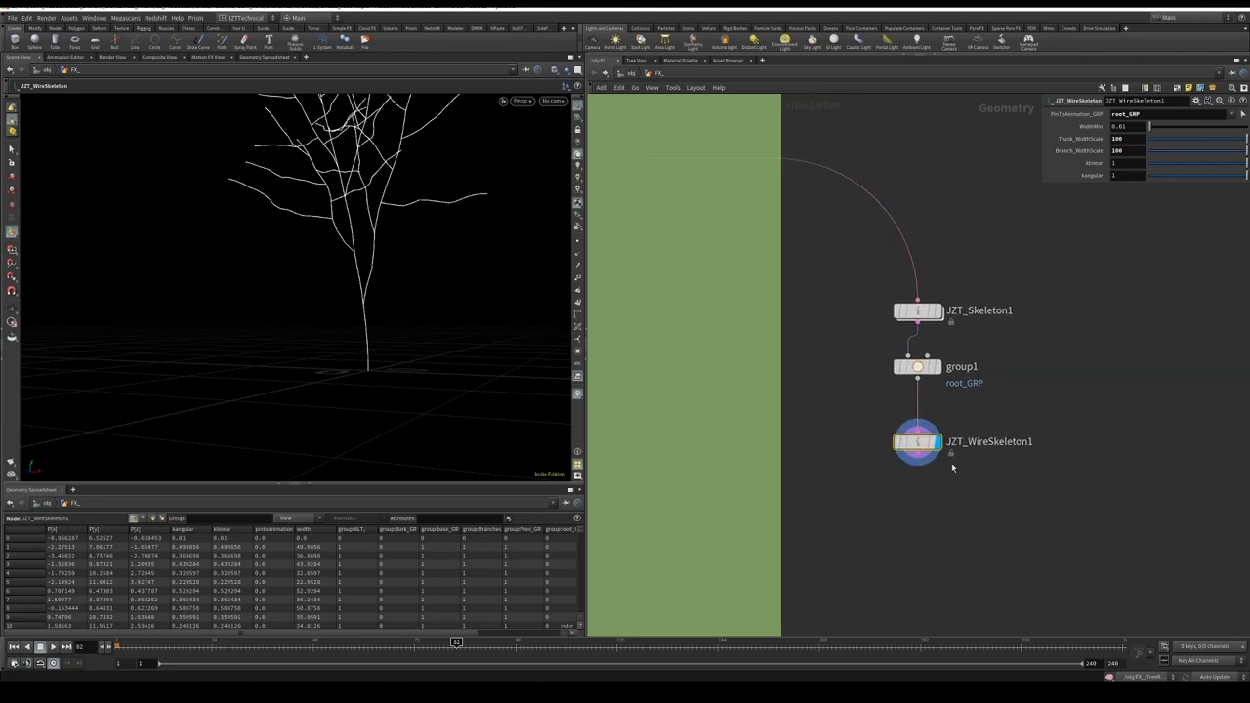
{"action": "key", "text": "Tab"}
{"action": "type", "text": "null"}
{"action": "key", "text": "Return"}
{"action": "left_click", "coordinate": [907, 545]}
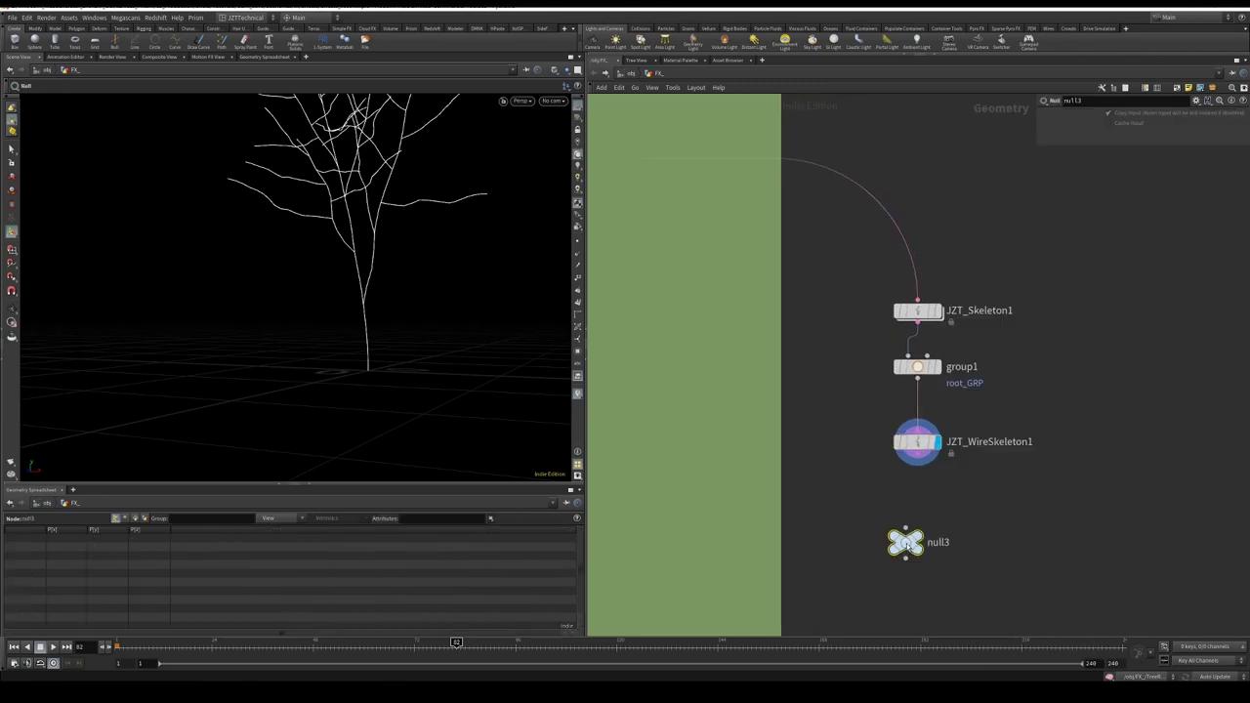
{"action": "left_click_drag", "start_coordinate": [907, 545], "coordinate": [918, 536]}
{"action": "left_click_drag", "start_coordinate": [918, 454], "coordinate": [918, 519]}
Rename the null OUT_WIRE and display it
{"action": "double_click", "coordinate": [955, 530]}
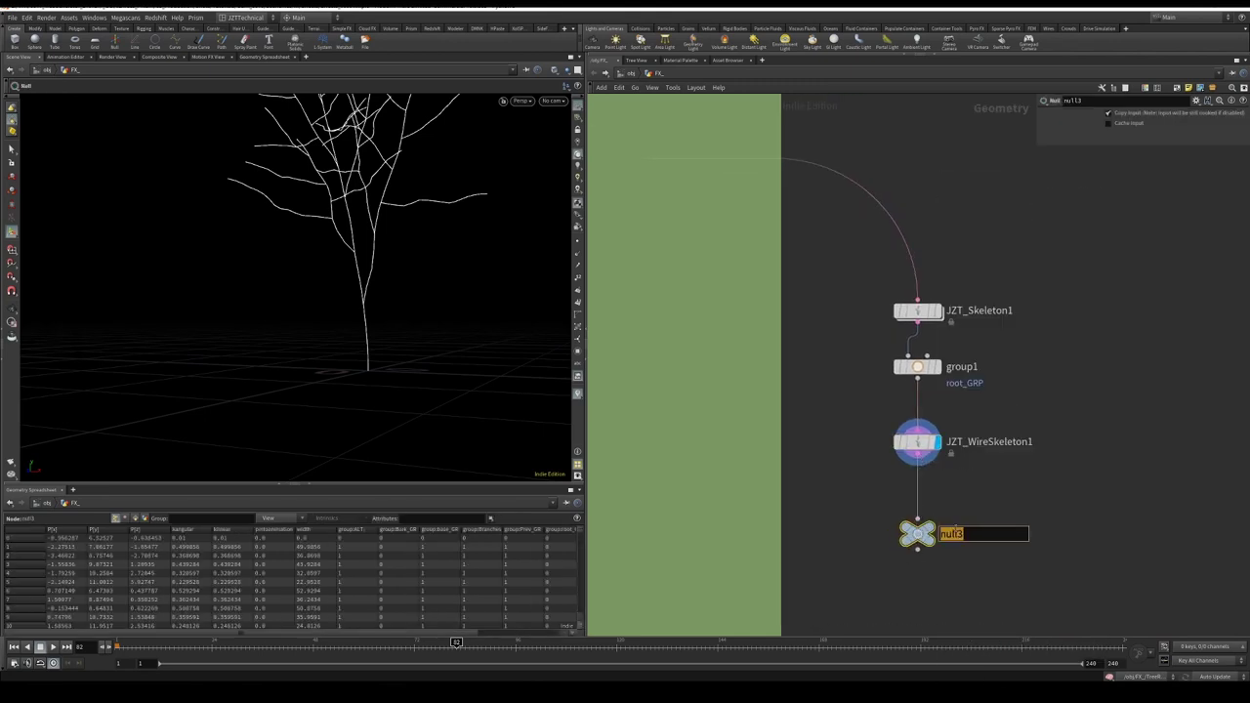
{"action": "type", "text": "OUT_WIRE"}
{"action": "key", "text": "Return"}
{"action": "scroll", "coordinate": [981, 507], "scroll_direction": "down", "scroll_amount": 2}
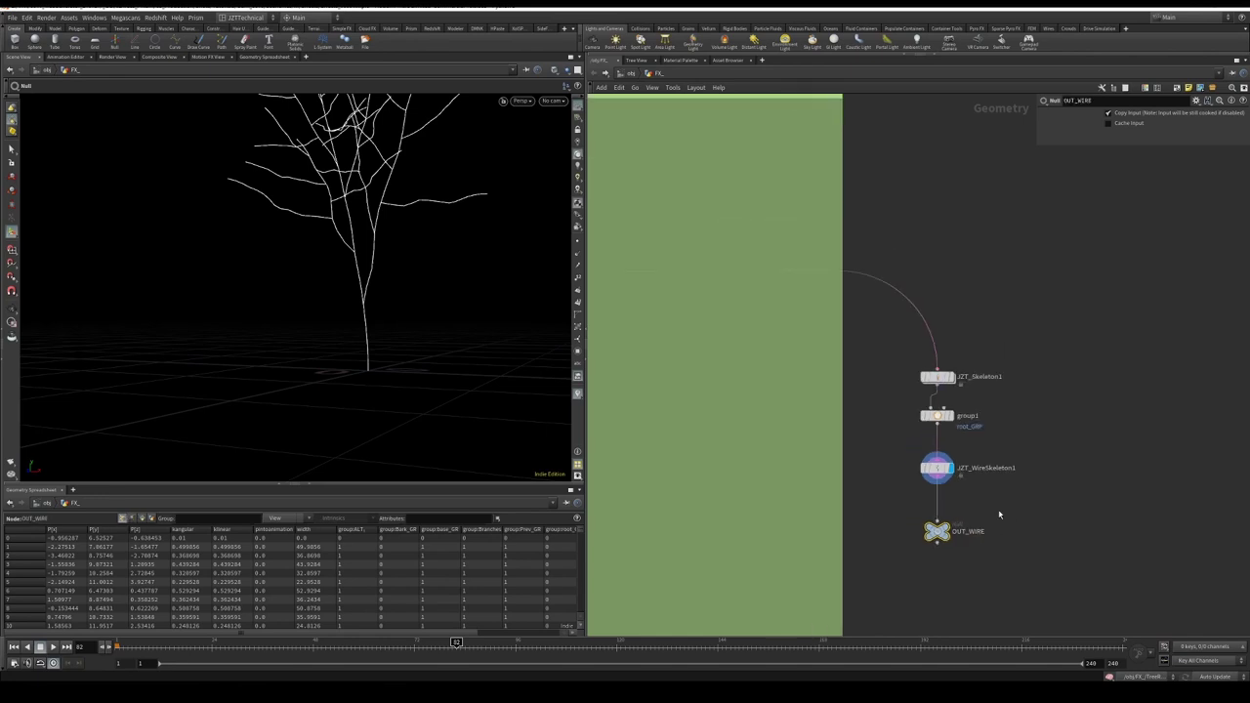
{"action": "middle_click_drag", "start_coordinate": [981, 507], "coordinate": [916, 504]}
{"action": "left_click", "coordinate": [882, 527]}
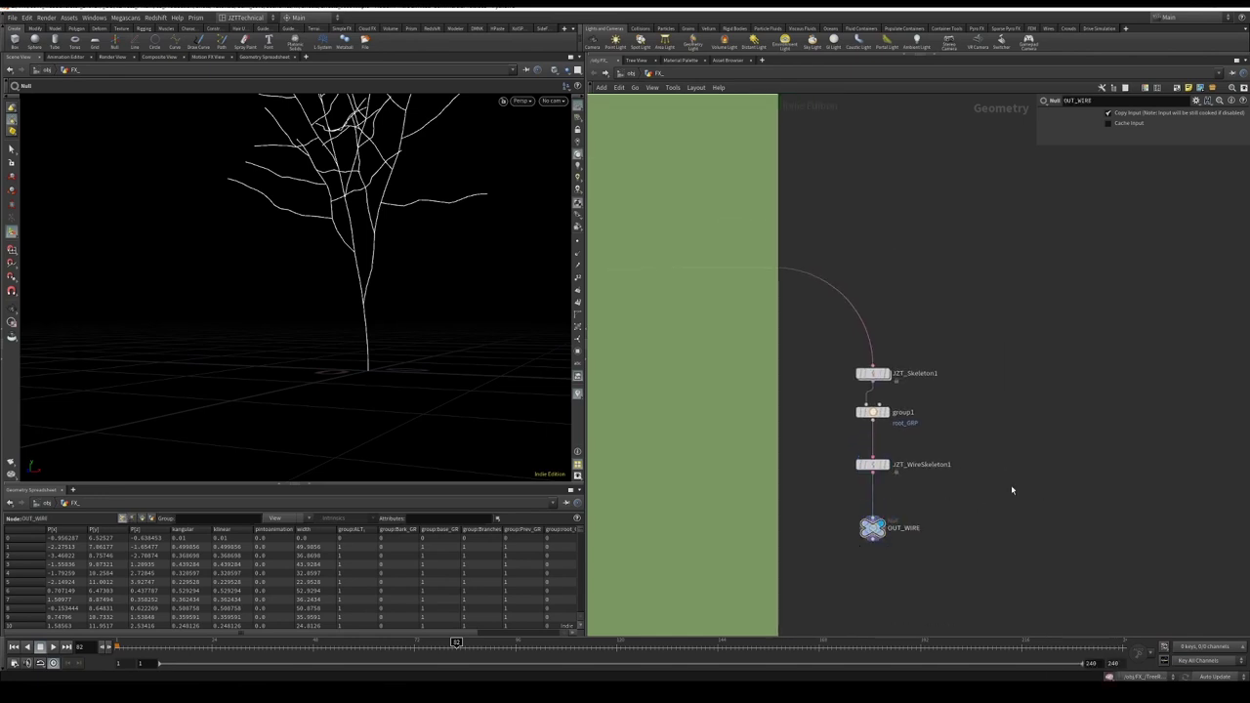
Add a DOP Network node beside OUT_WIRE and name it WIRE_DOP
{"action": "key", "text": "Tab"}
{"action": "mouse_move", "coordinate": [1020, 485]}
{"action": "type", "text": "dopne"}
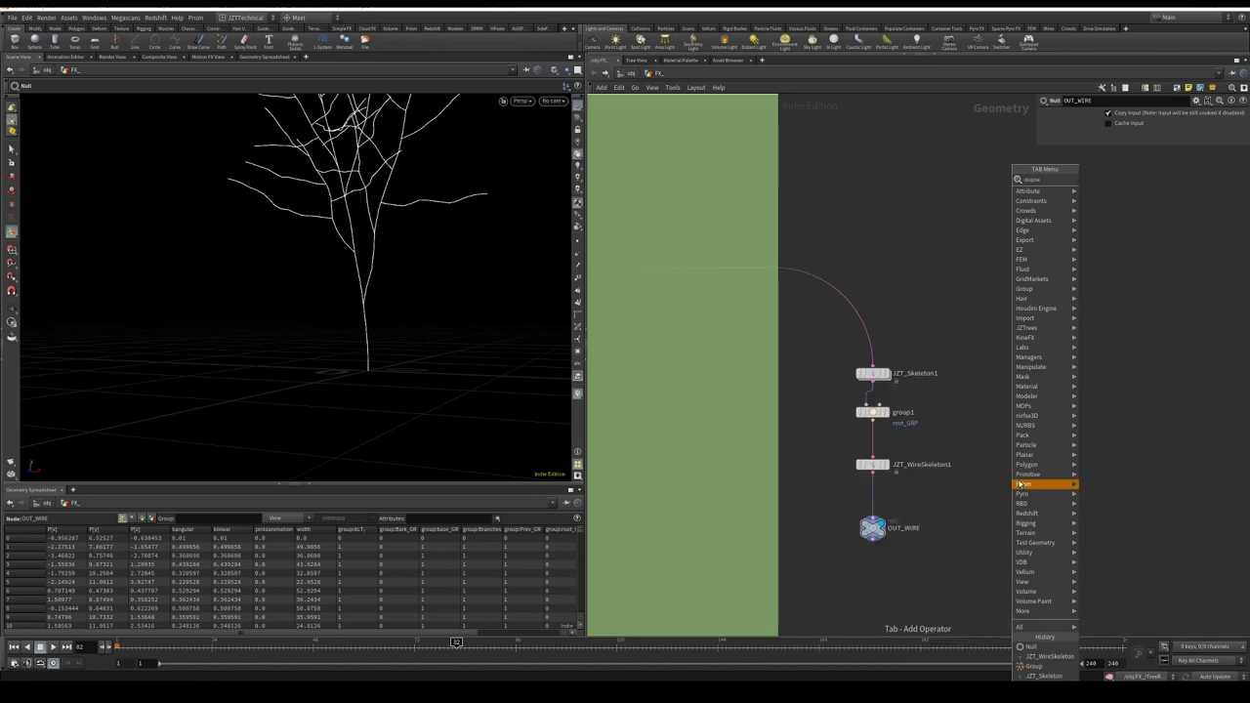
{"action": "key", "text": "Return"}
{"action": "left_click", "coordinate": [1017, 479]}
{"action": "scroll", "coordinate": [990, 482], "scroll_direction": "down", "scroll_amount": 3}
{"action": "middle_click_drag", "start_coordinate": [986, 496], "coordinate": [887, 436]}
{"action": "scroll", "coordinate": [909, 427], "scroll_direction": "up", "scroll_amount": 3}
{"action": "left_click_drag", "start_coordinate": [911, 413], "coordinate": [931, 457]}
{"action": "left_click", "coordinate": [961, 458]}
{"action": "type", "text": "WIRE_DOP"}
{"action": "key", "text": "Return"}
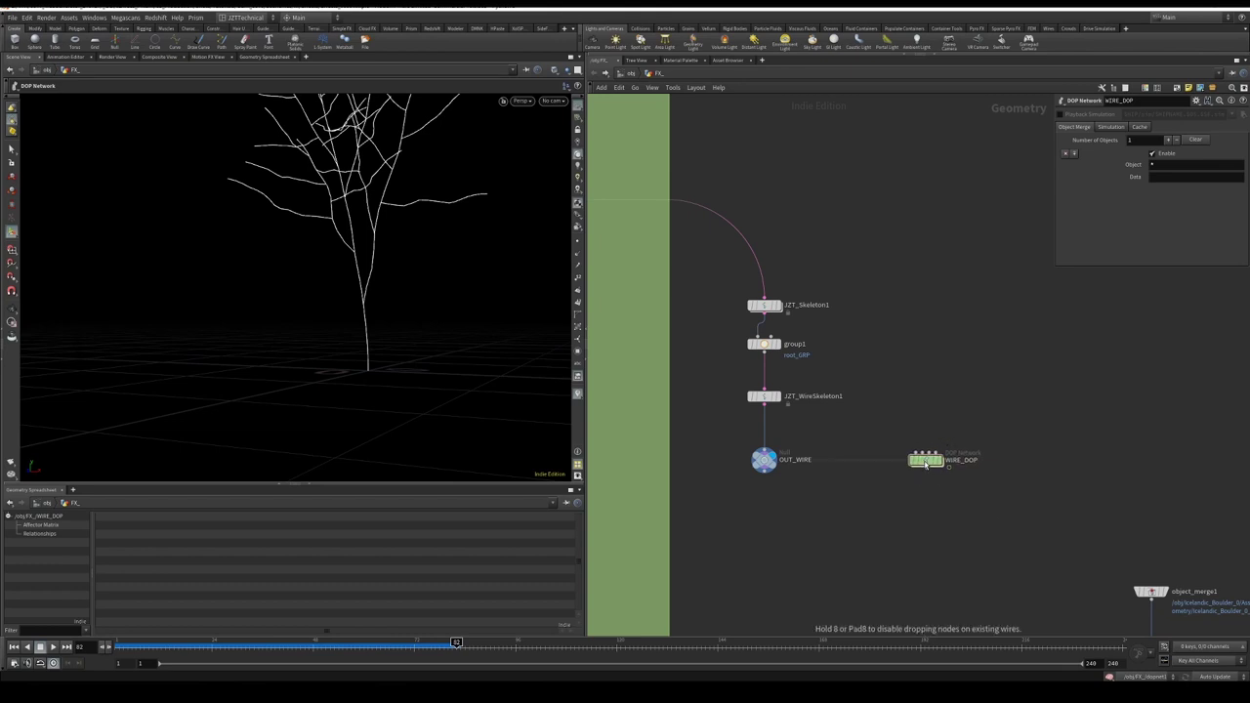
Copy the OUT_WIRE node for its path and go inside the WIRE_DOP network
{"action": "left_click", "coordinate": [764, 459]}
{"action": "left_click", "coordinate": [926, 467]}
{"action": "double_click", "coordinate": [925, 461]}
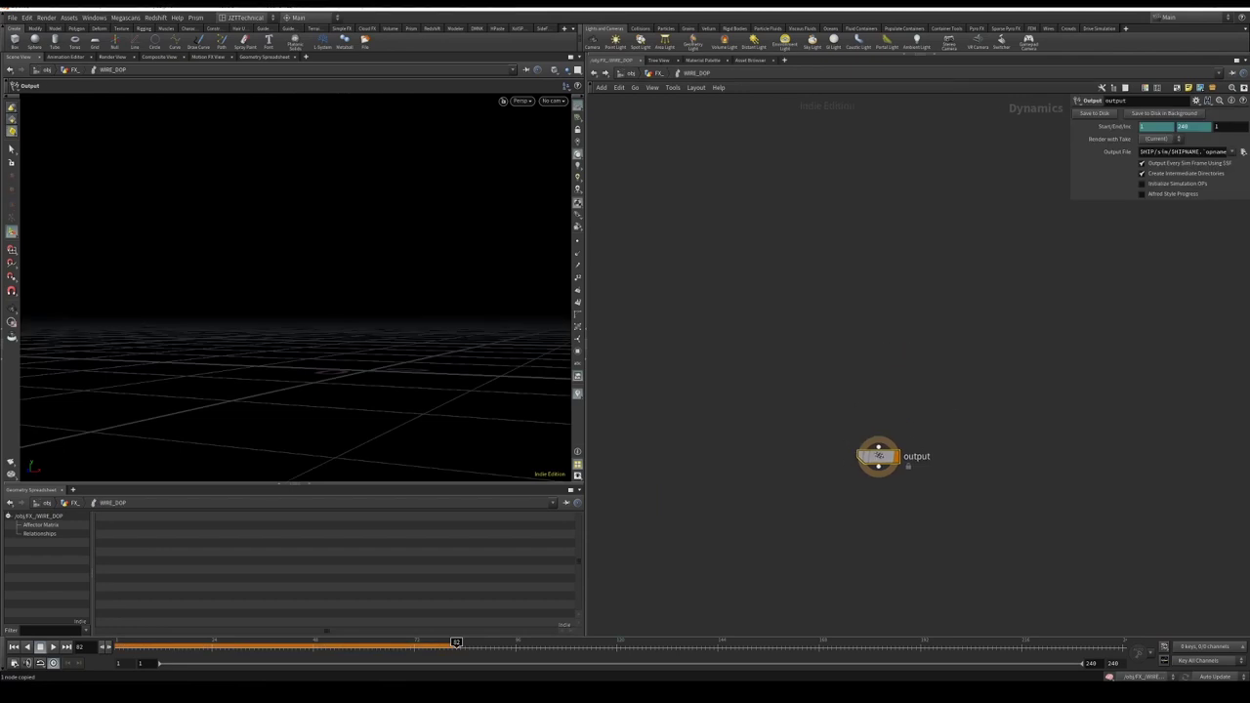
Add a Wire Object above the output node and set its SOP Path to /obj/FX_/OUT_WIRE
{"action": "key", "text": "Tab"}
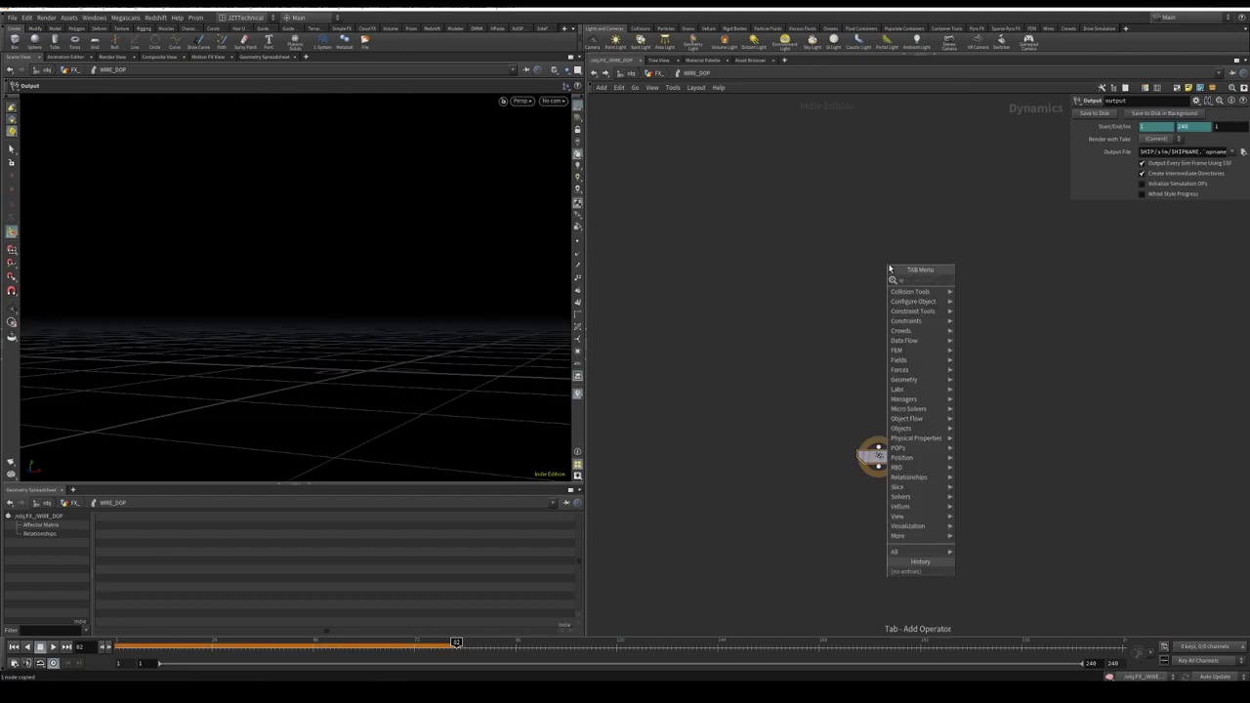
{"action": "mouse_move", "coordinate": [921, 277]}
{"action": "left_click", "coordinate": [990, 277]}
{"action": "left_click", "coordinate": [889, 268]}
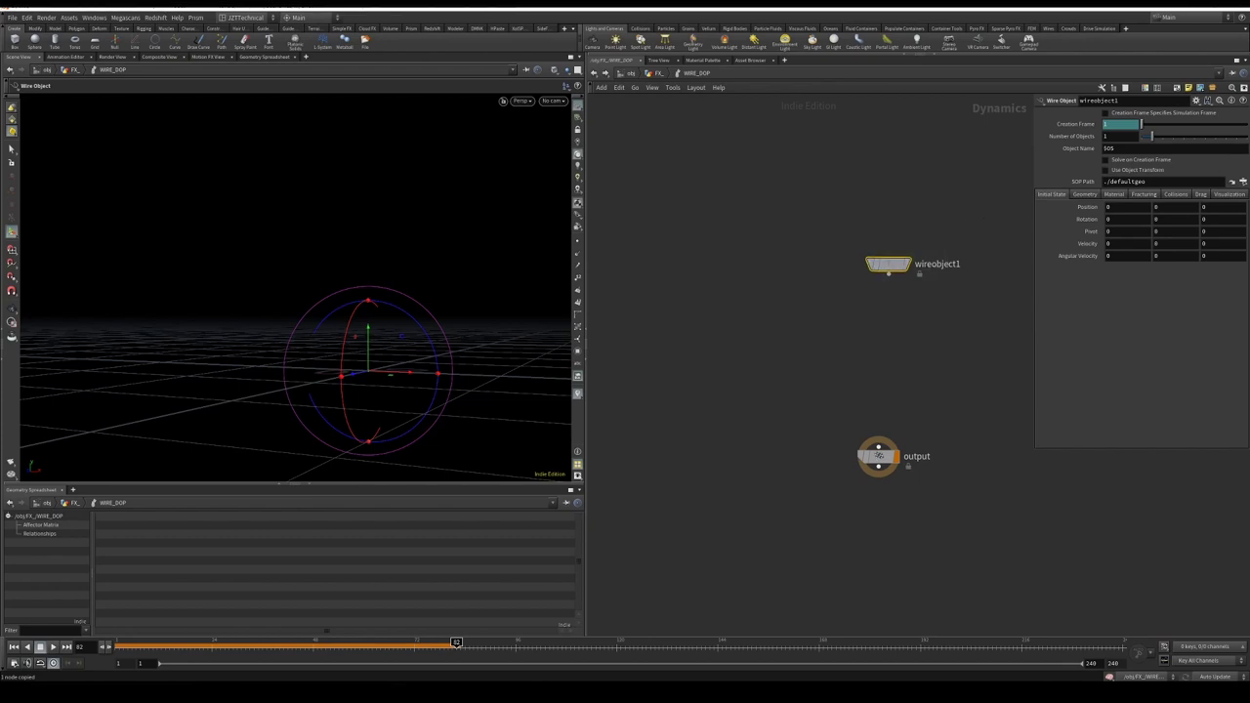
{"action": "triple_click", "coordinate": [1178, 181]}
{"action": "type", "text": "/obj/FX_/OUT_WIRE"}
Set the wire object's physical material density to 10
{"action": "left_click", "coordinate": [1114, 195]}
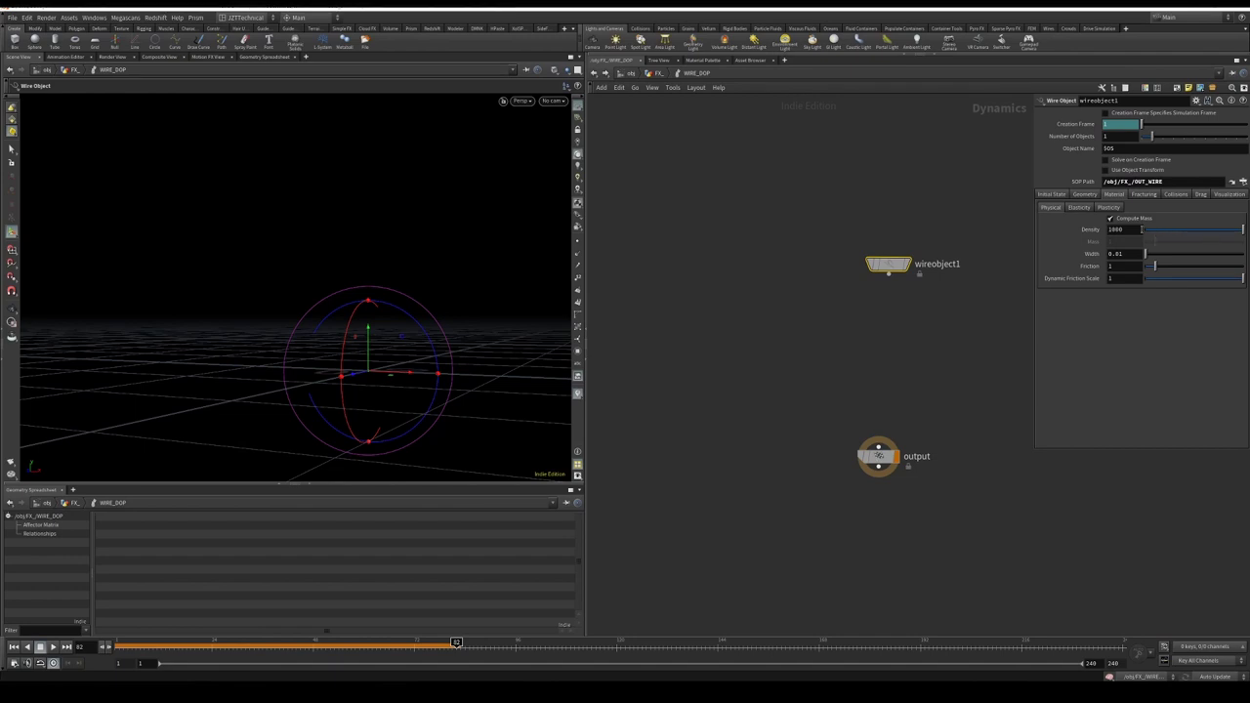
{"action": "left_click", "coordinate": [1135, 229]}
{"action": "key", "text": "Return"}
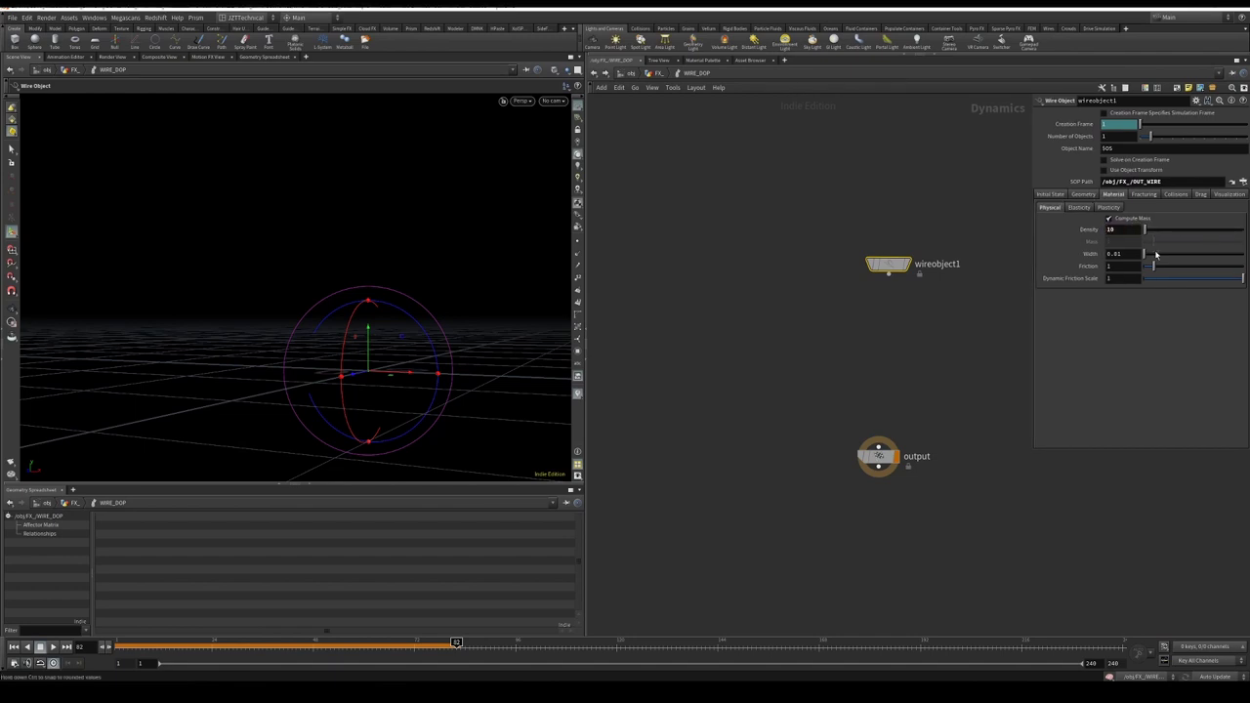
Set the wire object's elasticity to a linear spring constant of 10000000 and a linear damping constant of 10000
{"action": "left_click", "coordinate": [1078, 208]}
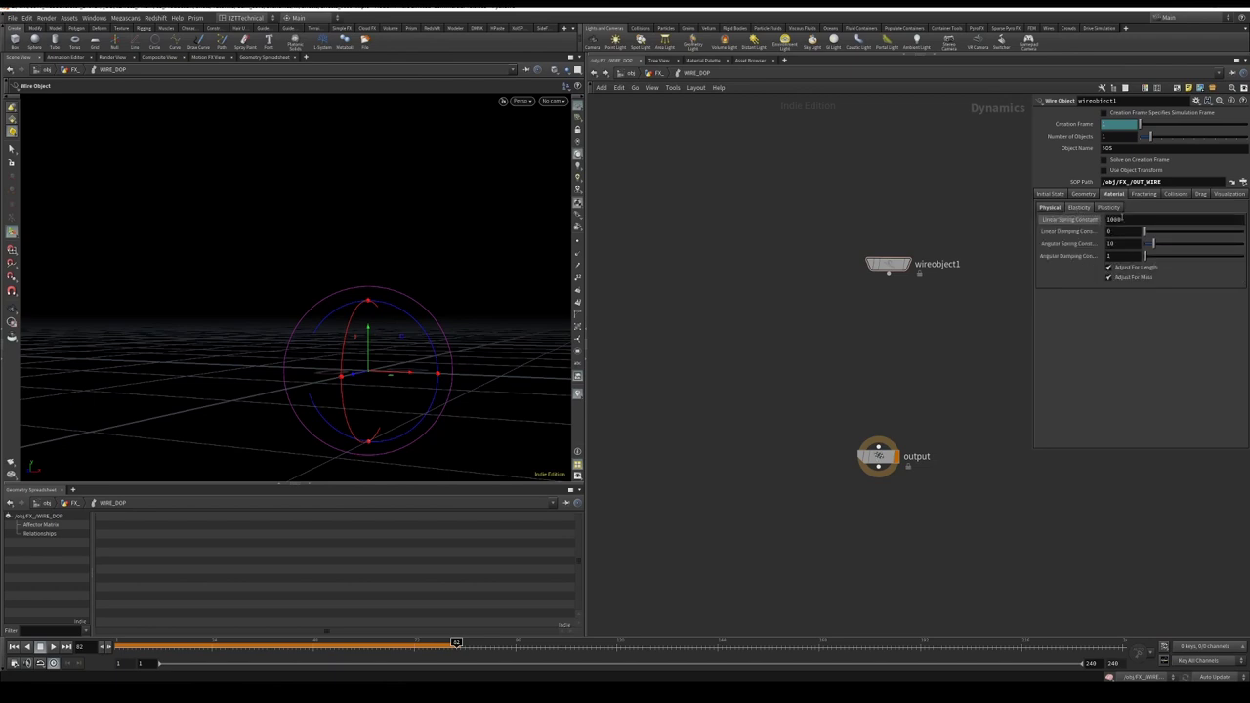
{"action": "left_click", "coordinate": [1125, 219]}
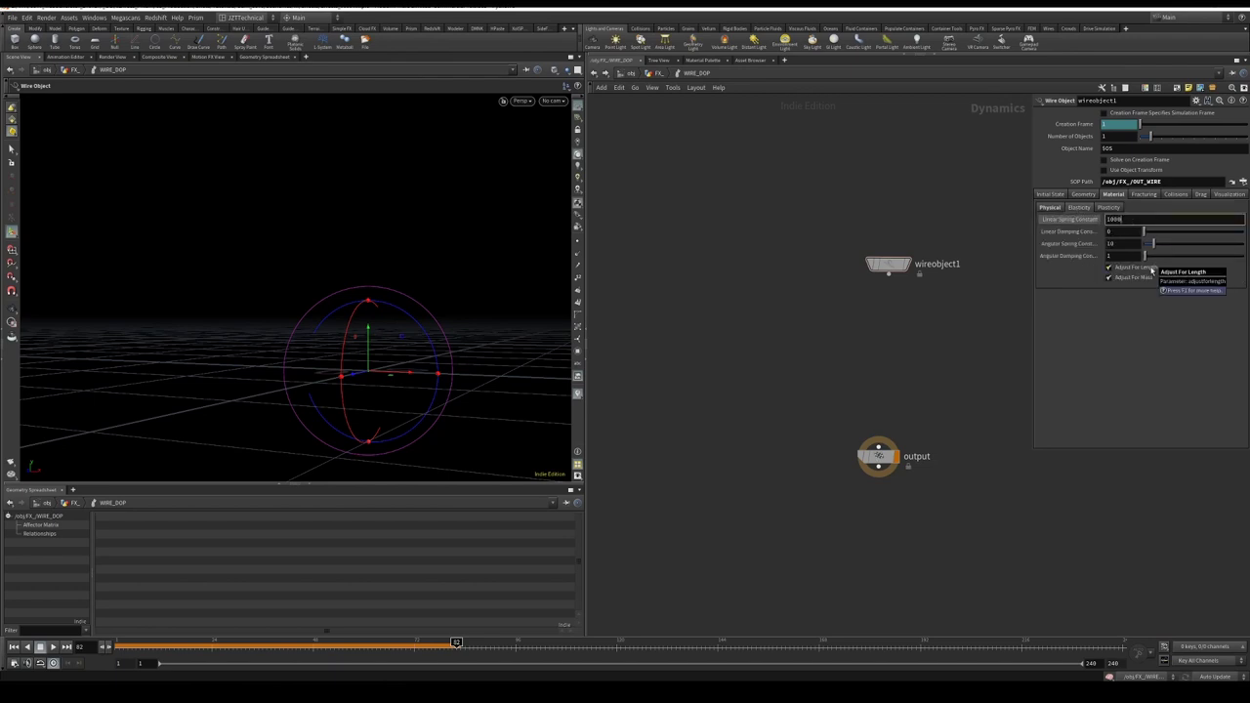
{"action": "type", "text": "10000000"}
{"action": "key", "text": "Return"}
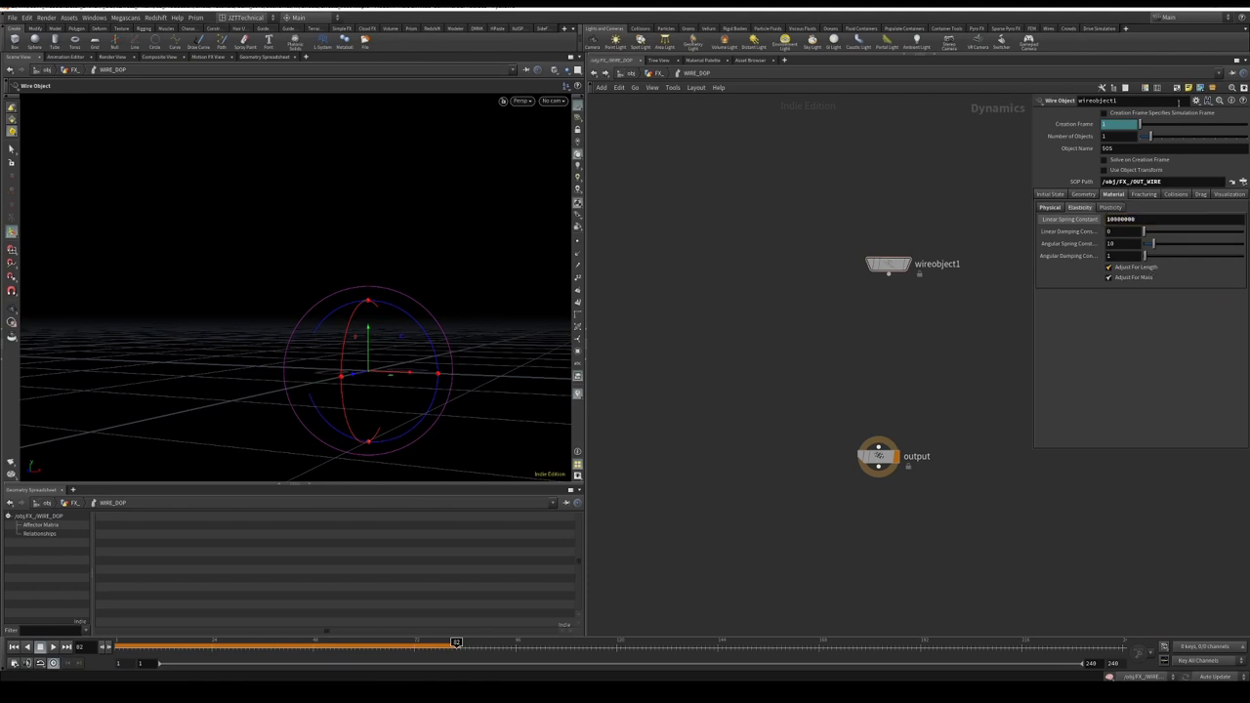
{"action": "left_click", "coordinate": [1087, 222]}
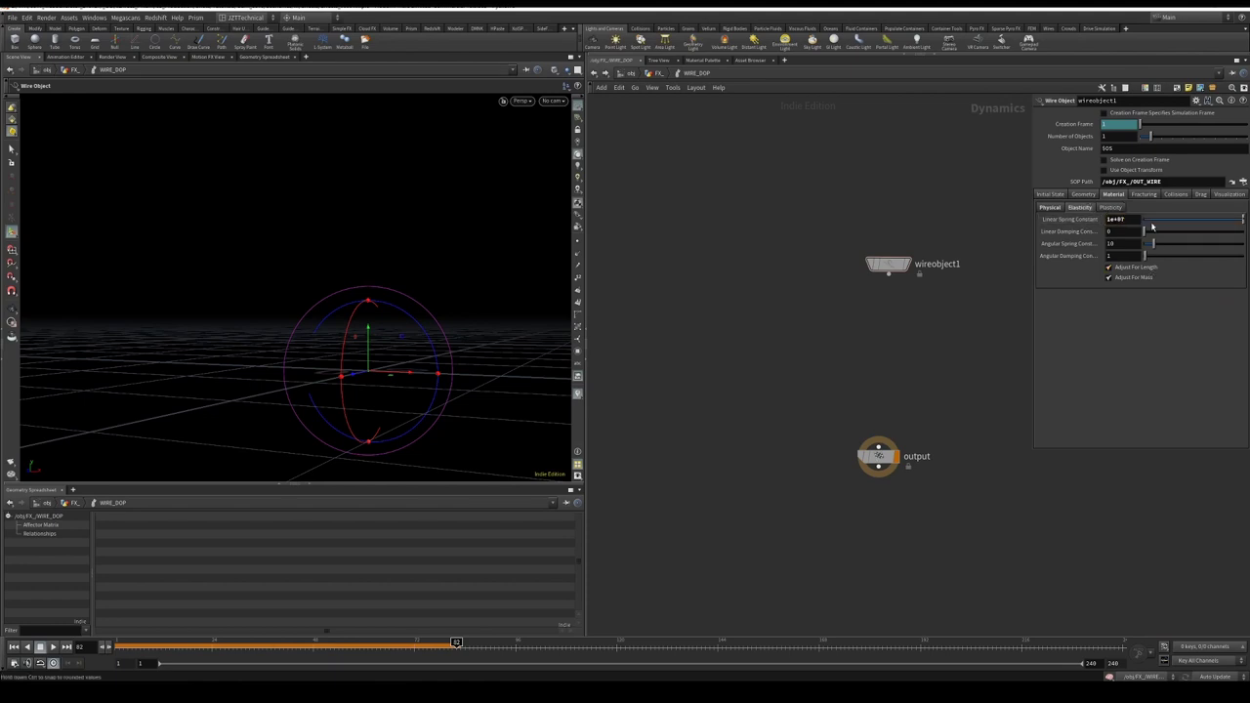
{"action": "left_click", "coordinate": [1119, 234]}
{"action": "type", "text": "10000"}
{"action": "key", "text": "Return"}
Set the wire's angular spring constant to 100000 and angular damping constant to 10000, with Adjust For Mass turned off
{"action": "left_click", "coordinate": [1120, 244]}
{"action": "type", "text": "100000"}
{"action": "key", "text": "Return"}
{"action": "left_click", "coordinate": [1121, 256]}
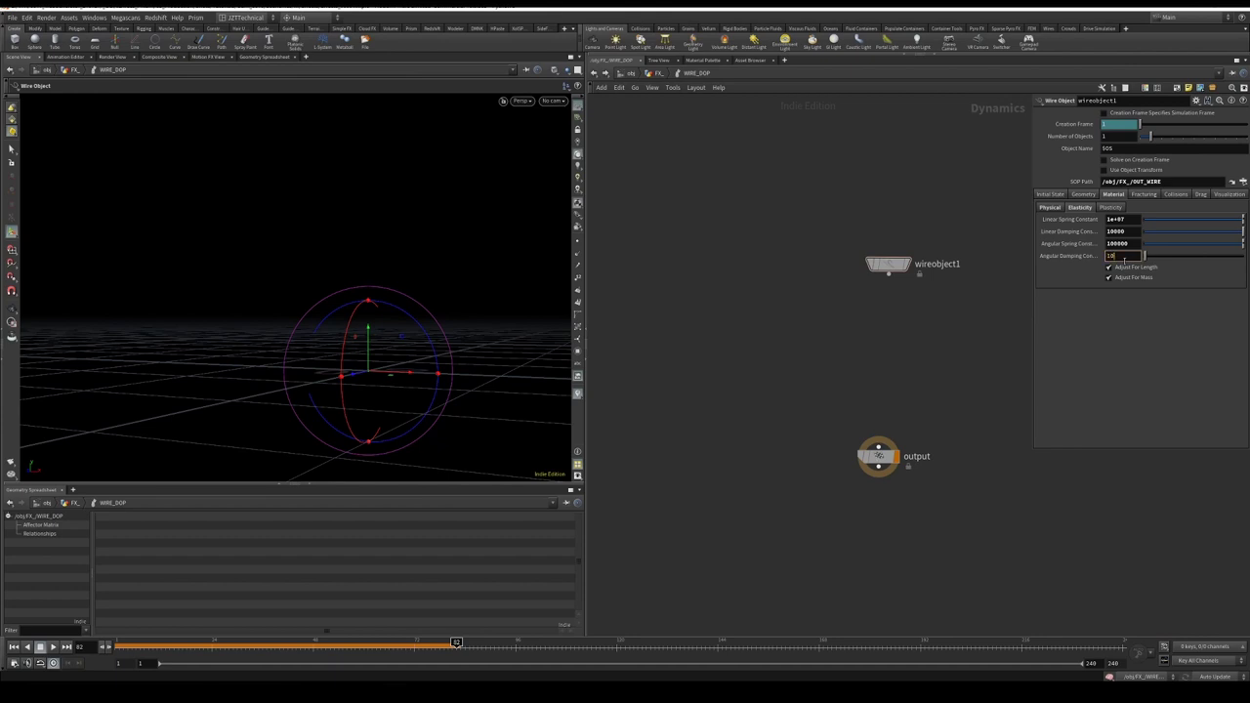
{"action": "type", "text": "10000"}
{"action": "key", "text": "Return"}
{"action": "left_click", "coordinate": [1129, 280]}
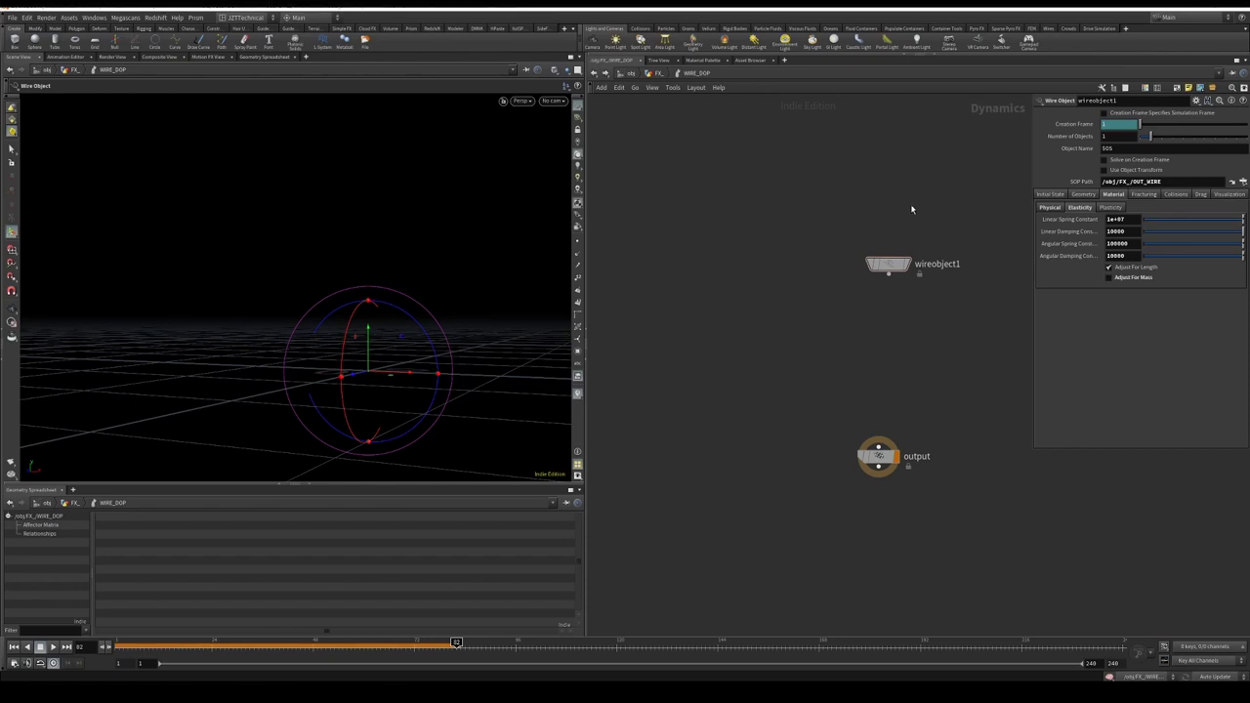
Turn off Collide Codependent for the wire object and enable its Width Color visualization
{"action": "left_click", "coordinate": [1176, 194]}
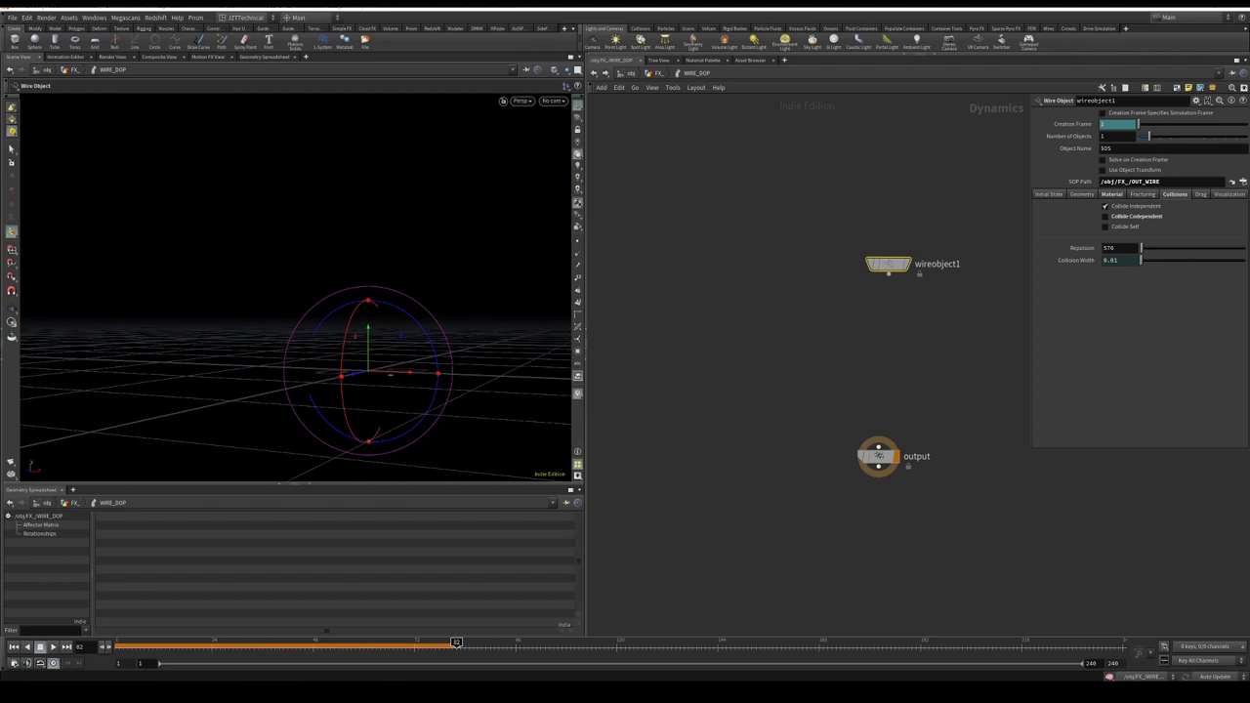
{"action": "left_click", "coordinate": [1229, 193]}
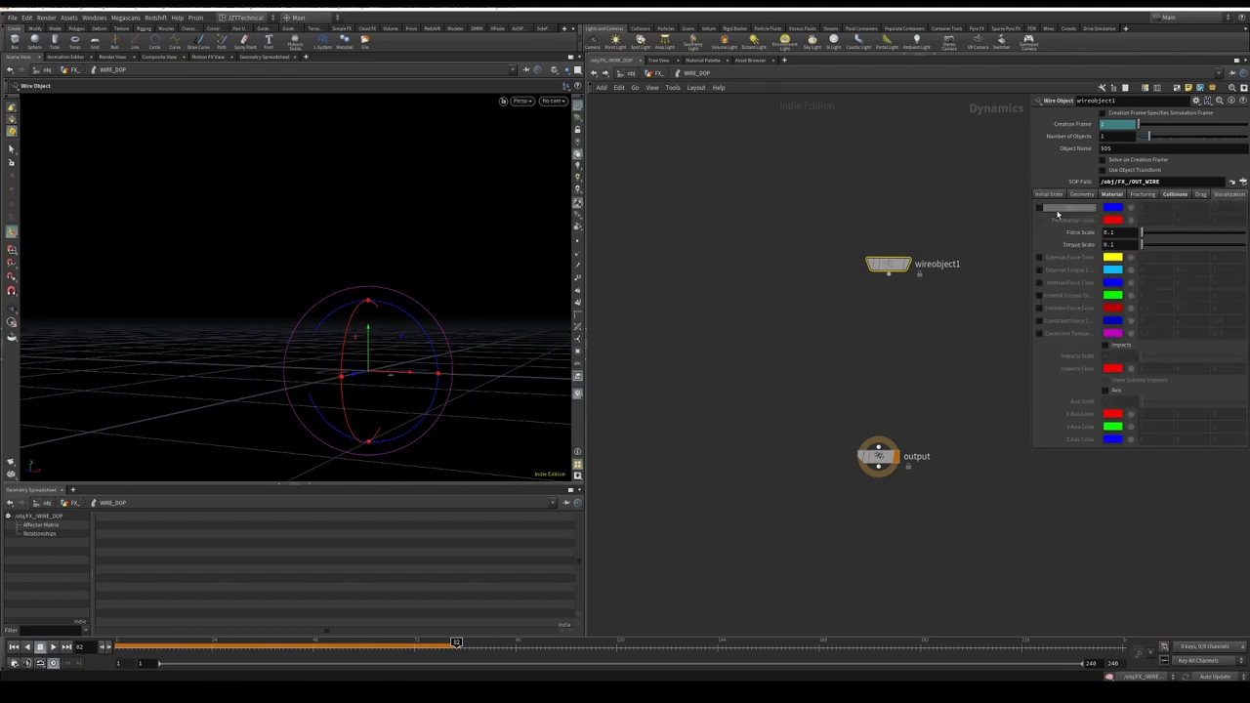
Add a Multiple Solver node between wireobject1 and output, and connect the wire object to its object input
{"action": "middle_click_drag", "start_coordinate": [879, 340], "coordinate": [755, 336]}
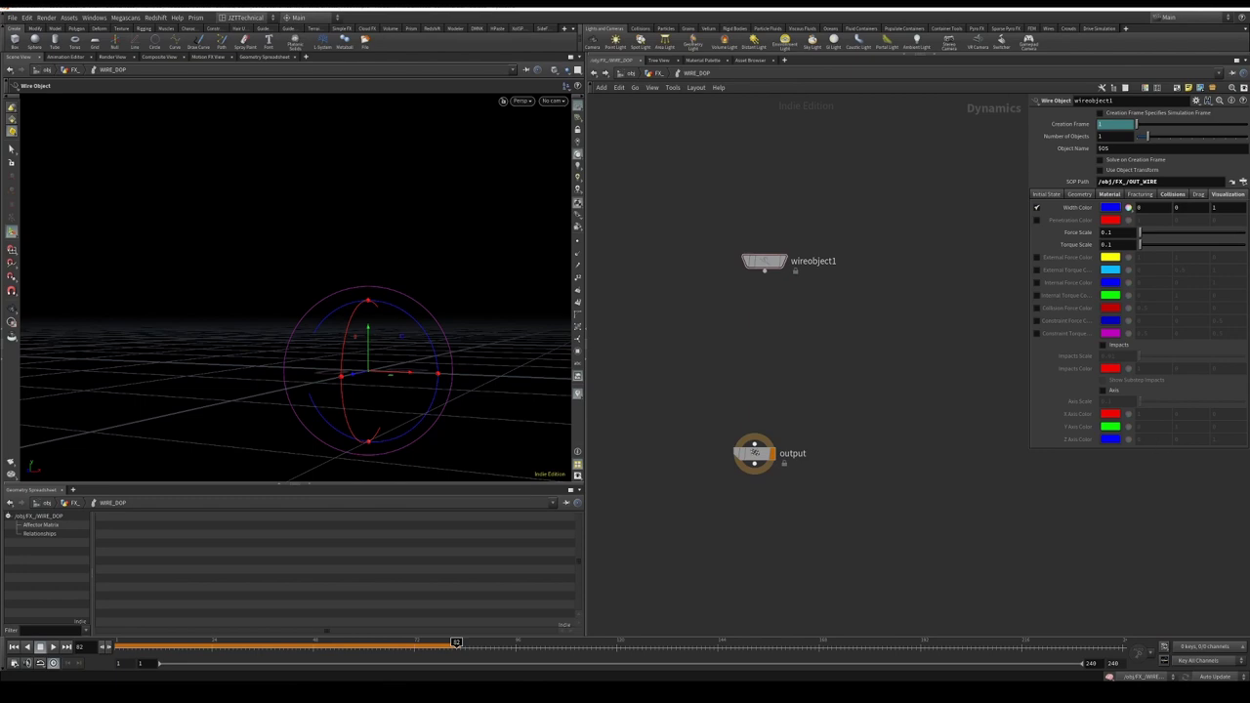
{"action": "key", "text": "Tab"}
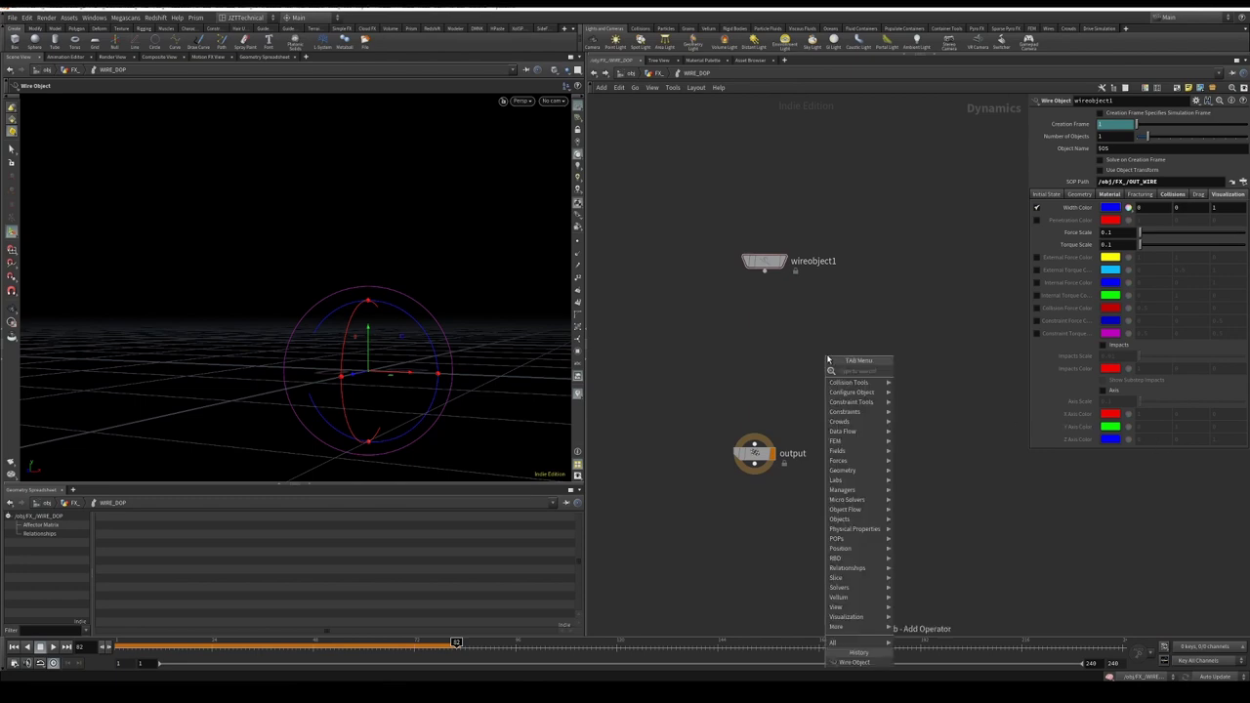
{"action": "type", "text": "mult"}
{"action": "key", "text": "Down"}
{"action": "key", "text": "Return"}
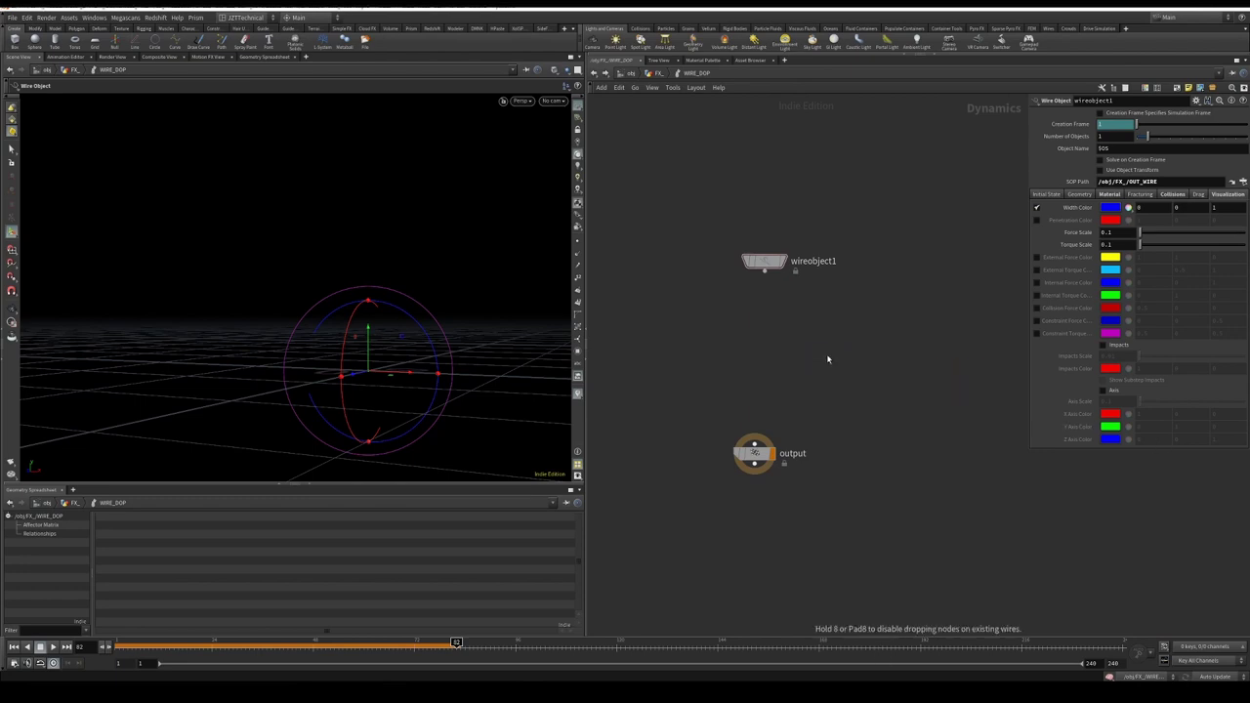
{"action": "left_click", "coordinate": [826, 353]}
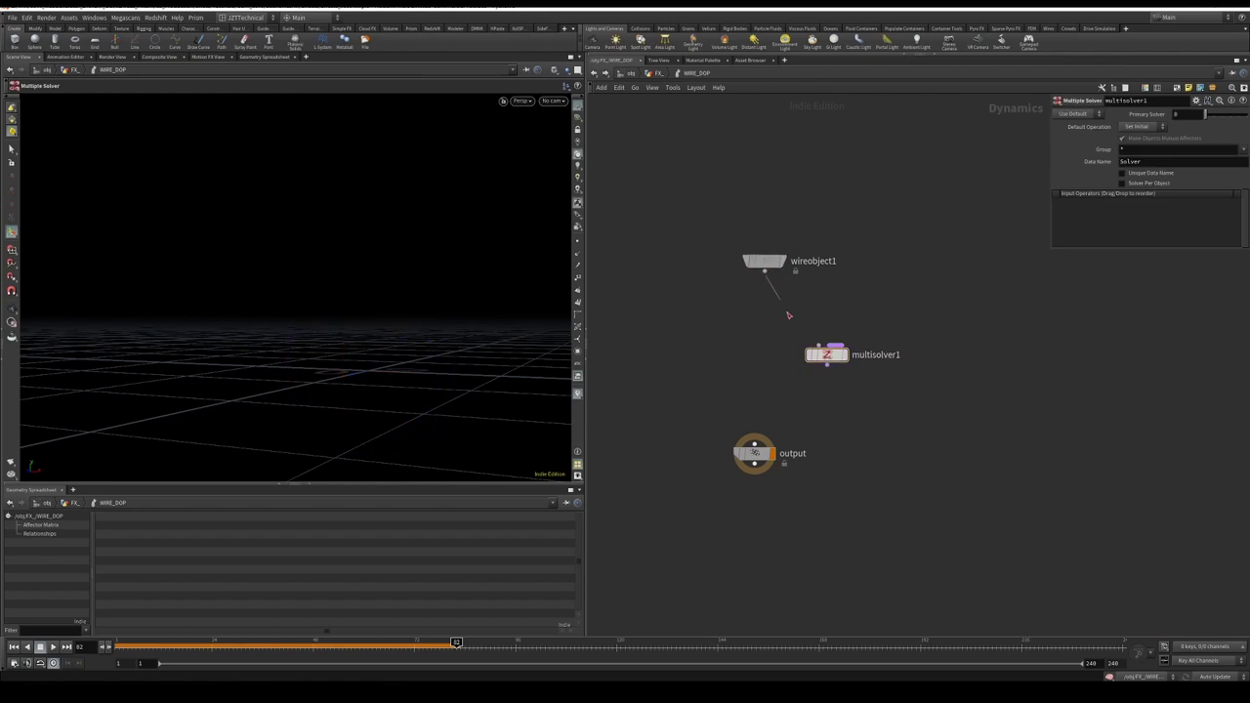
{"action": "left_click_drag", "start_coordinate": [764, 271], "coordinate": [825, 345]}
Add a Wire Solver above multisolver1 and connect it to the multisolver's solver input
{"action": "key", "text": "Tab"}
{"action": "type", "text": "wires"}
{"action": "key", "text": "Return"}
{"action": "left_click", "coordinate": [860, 294]}
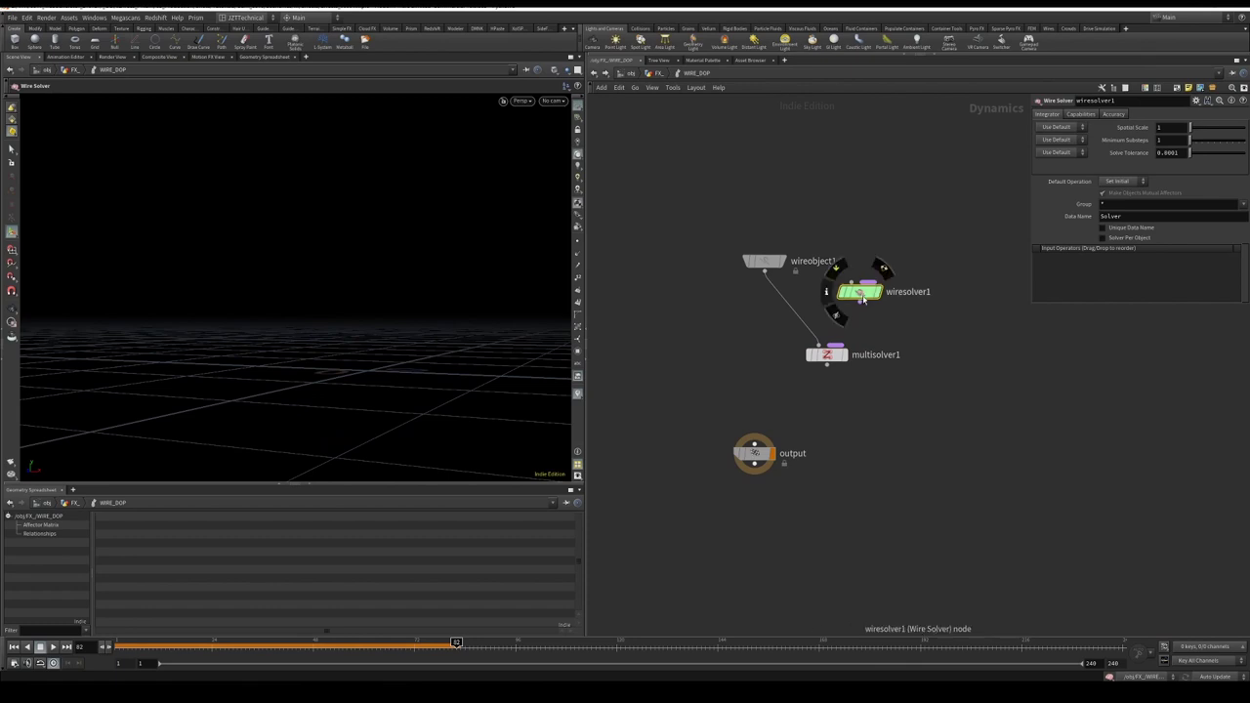
{"action": "mouse_move", "coordinate": [860, 301]}
{"action": "left_mouse_down"}
{"action": "mouse_move", "coordinate": [818, 344]}
{"action": "mouse_move", "coordinate": [858, 317]}
{"action": "left_mouse_up"}
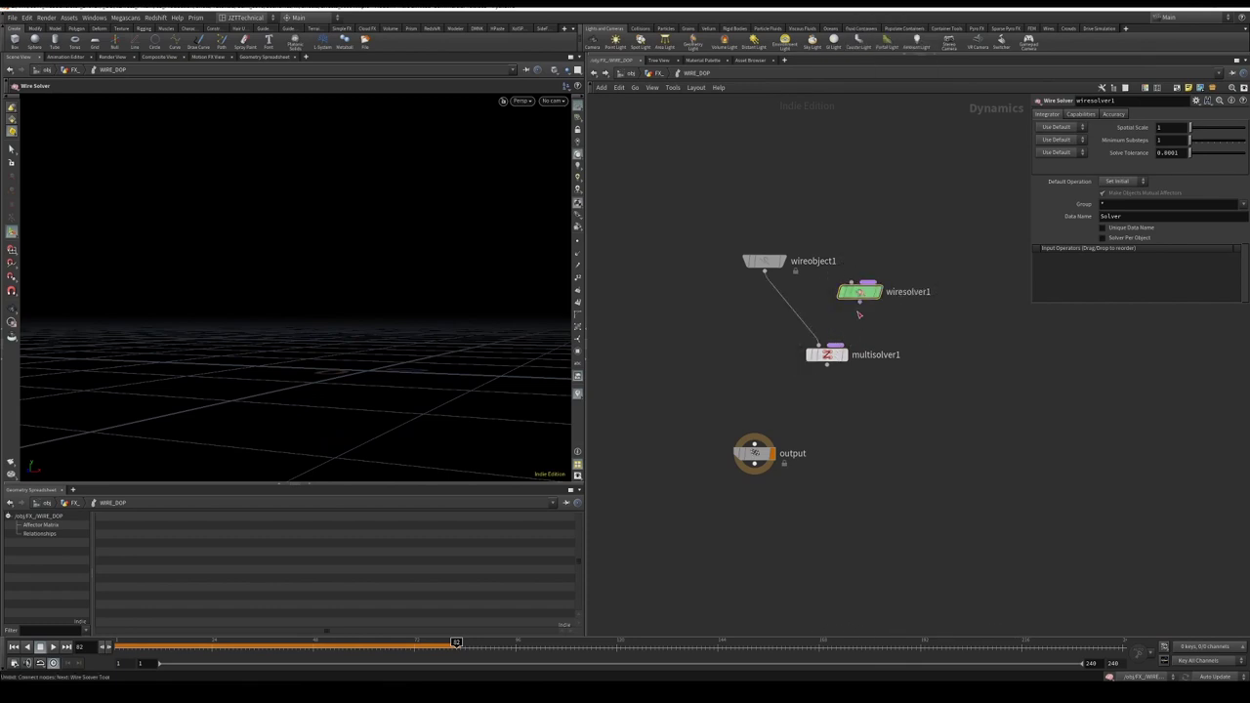
Add a POP Drag node beside the wire solver and connect it to multisolver1's solver input
{"action": "key", "text": "Tab"}
{"action": "type", "text": "popd"}
{"action": "key", "text": "Return"}
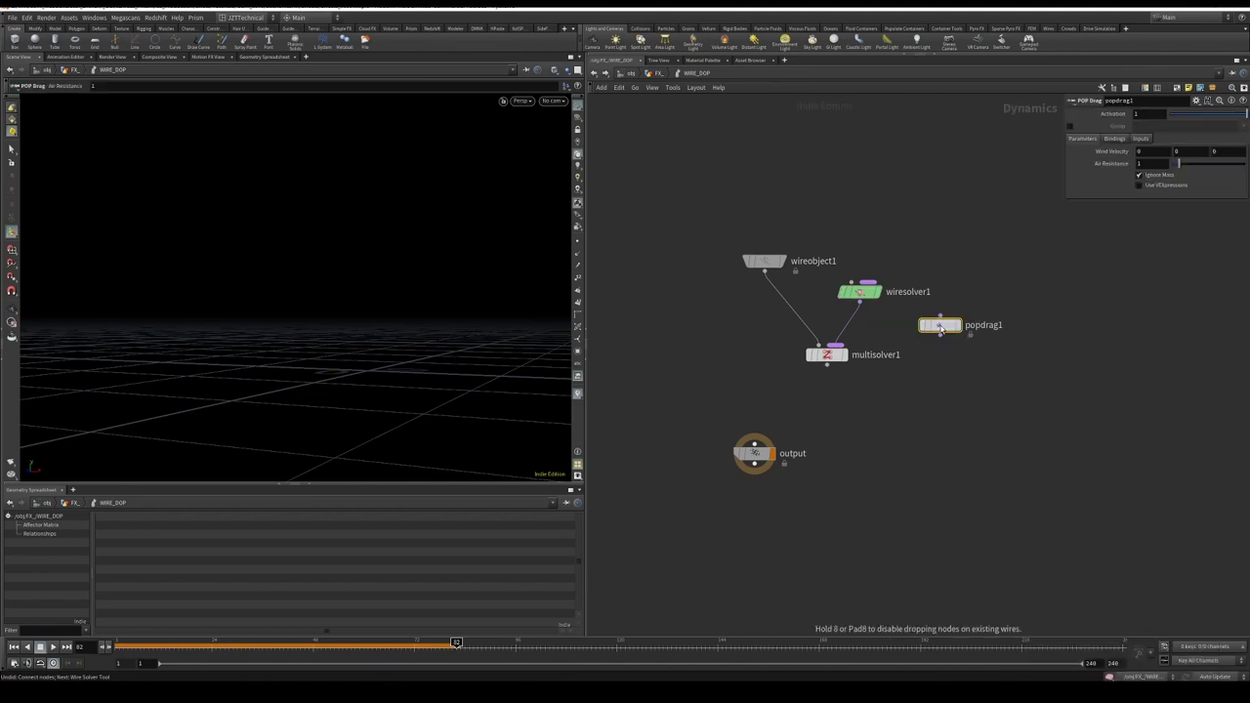
{"action": "left_click", "coordinate": [939, 325]}
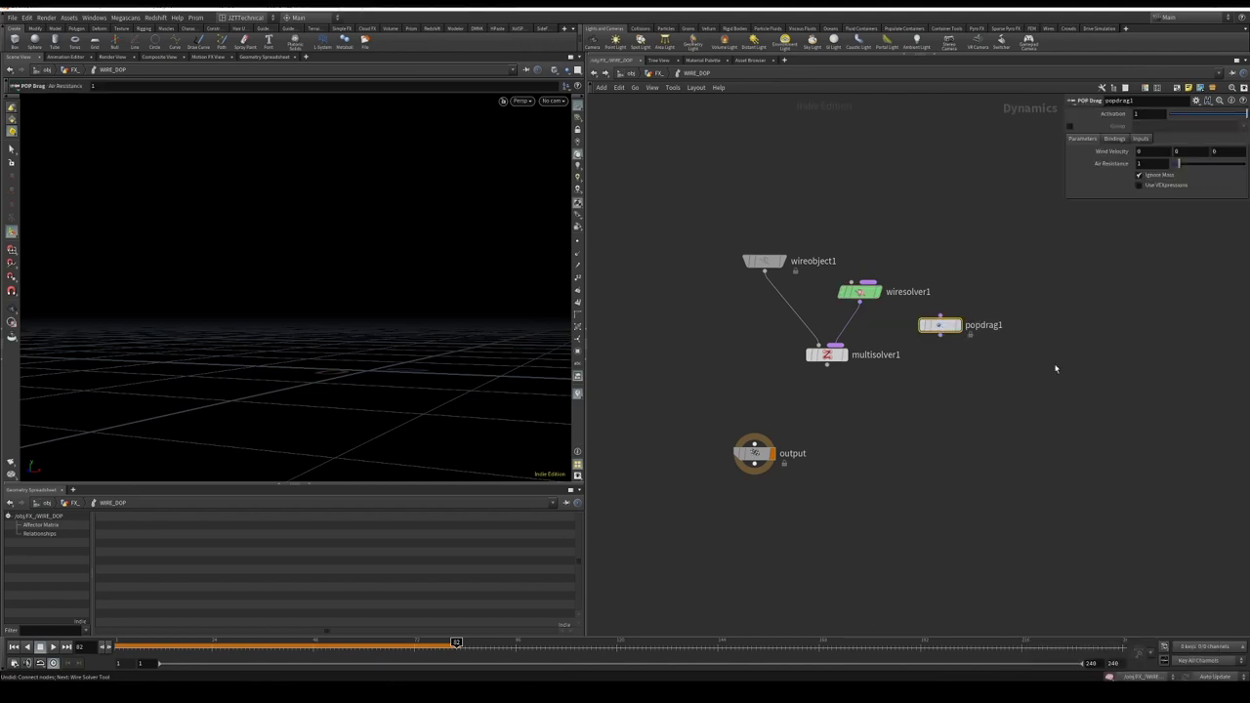
{"action": "left_click_drag", "start_coordinate": [939, 335], "coordinate": [835, 345]}
Turn on Enable Plastic Deformation in the wire solver's capabilities
{"action": "left_click", "coordinate": [872, 290]}
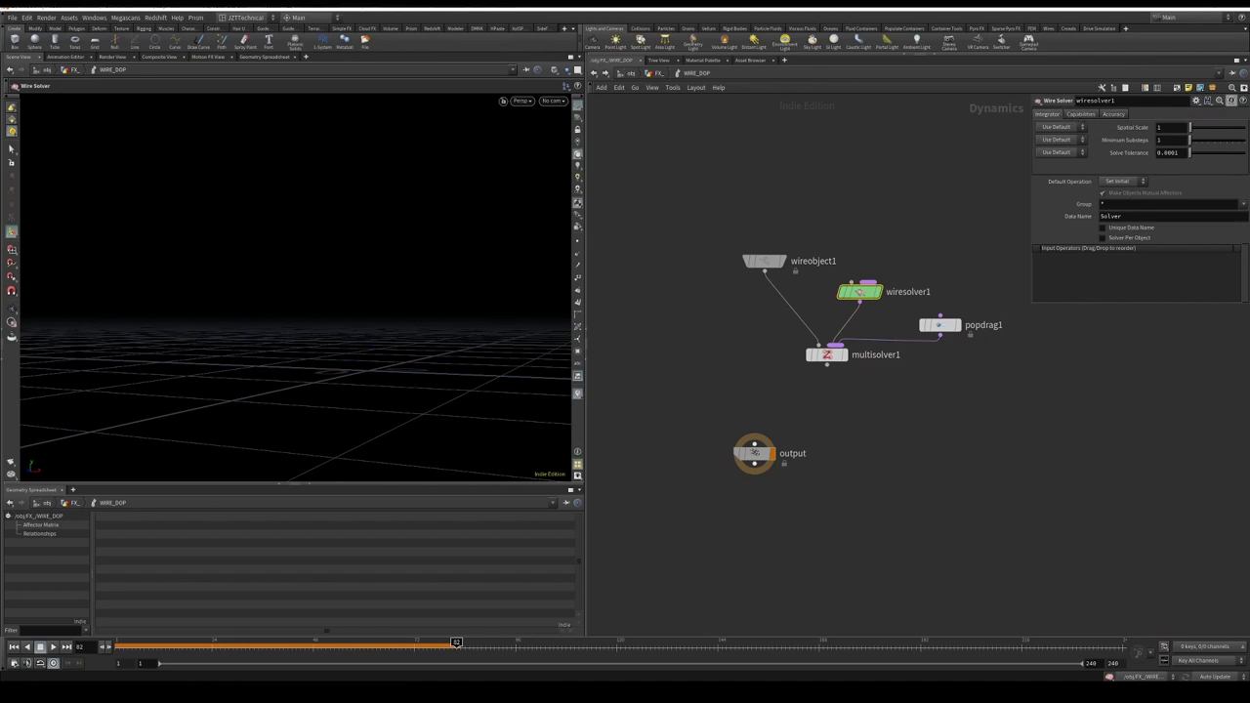
{"action": "left_click", "coordinate": [1081, 114]}
{"action": "left_click", "coordinate": [1180, 154]}
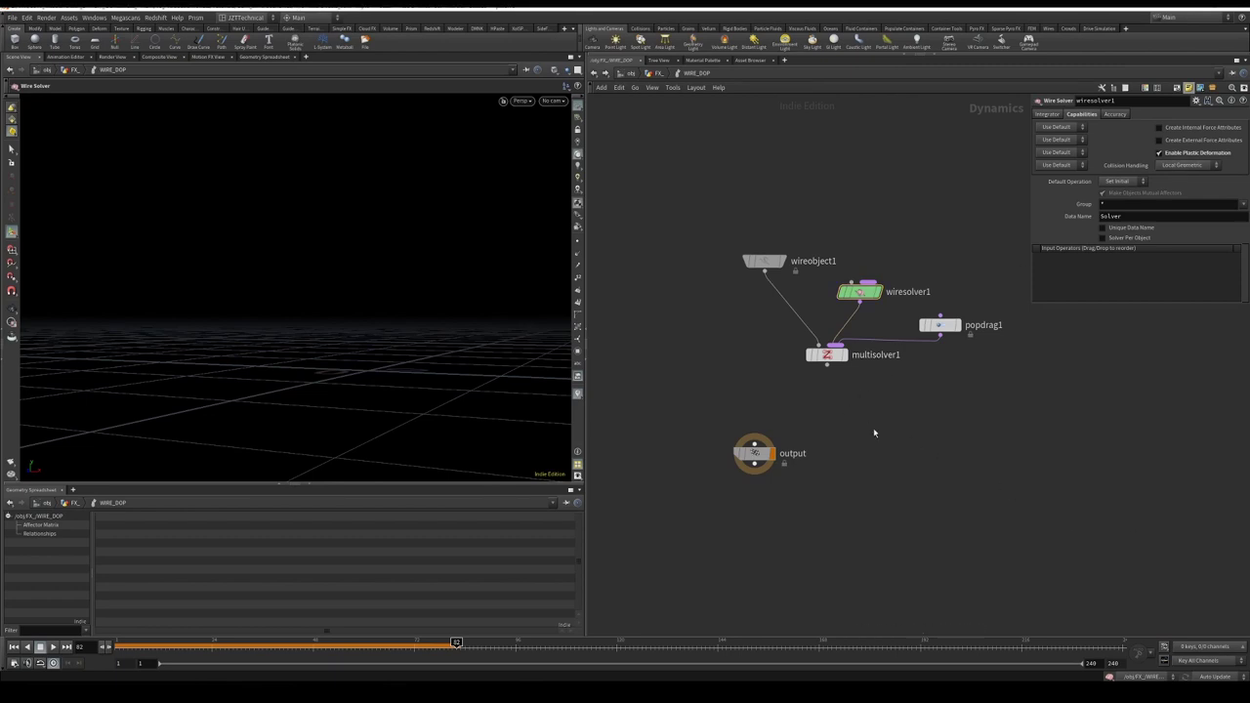
Add a Gravity Force below multisolver1, connected to it, and move the output node further down
{"action": "key", "text": "Tab"}
{"action": "key", "text": "Escape"}
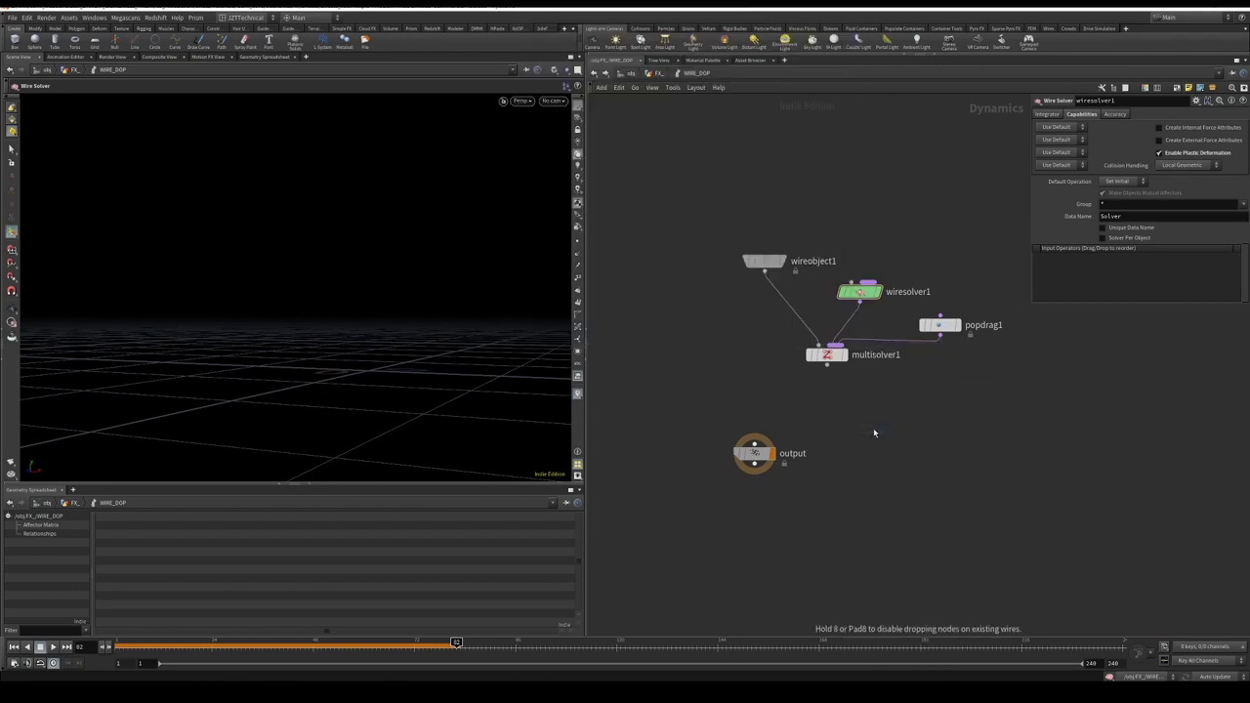
{"action": "left_click", "coordinate": [827, 422]}
{"action": "left_click_drag", "start_coordinate": [791, 452], "coordinate": [783, 539]}
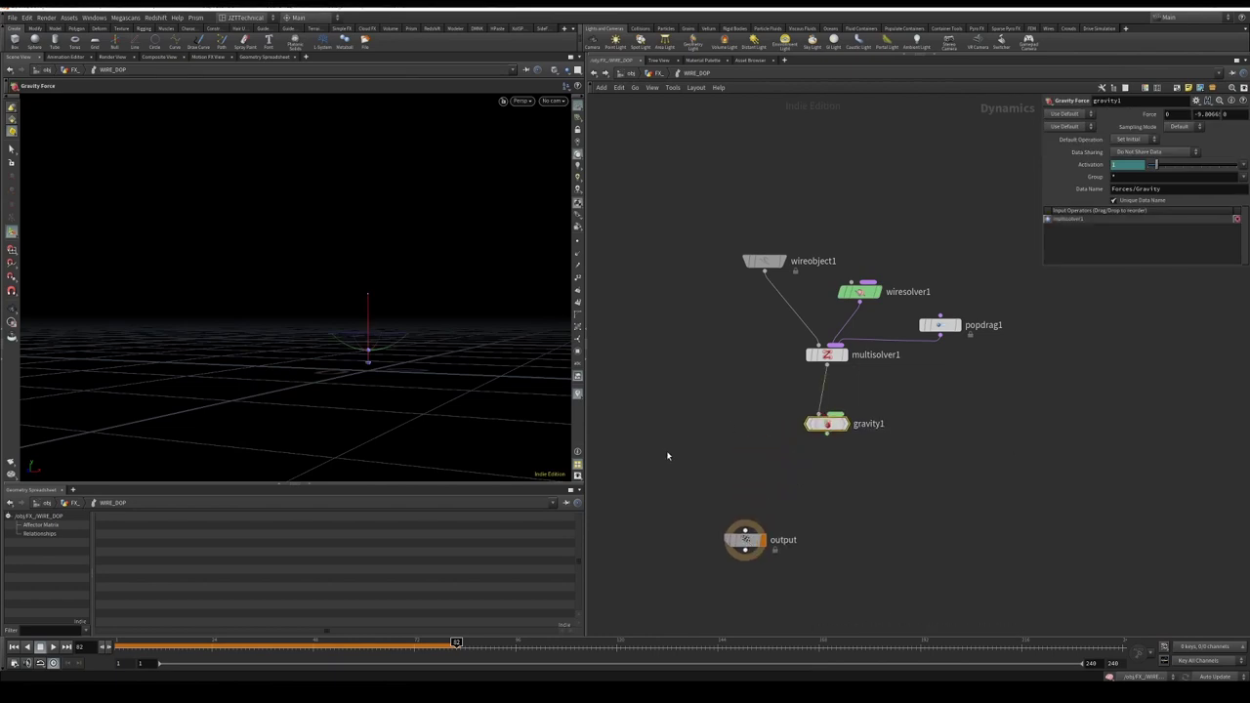
Add a Ground Plane to the left of gravity1 and a Merge node below it
{"action": "key", "text": "Tab"}
{"action": "left_click", "coordinate": [839, 346]}
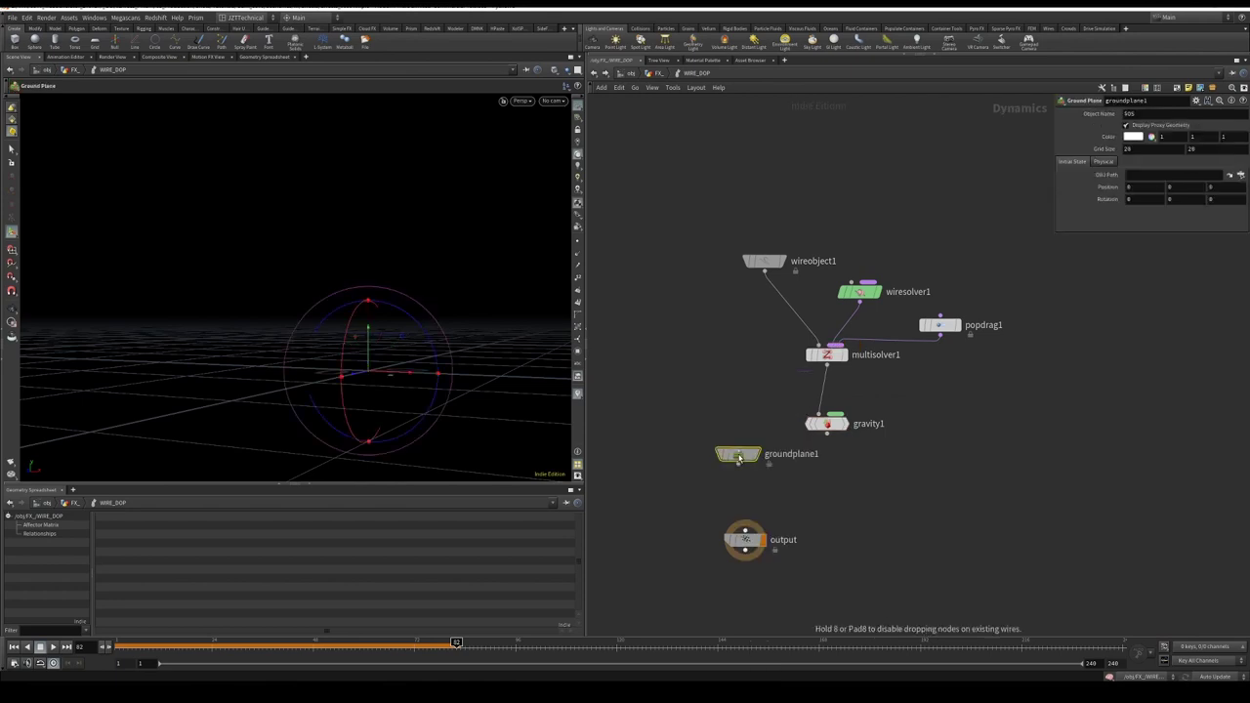
{"action": "left_click_drag", "start_coordinate": [739, 457], "coordinate": [659, 447]}
{"action": "key", "text": "Tab"}
{"action": "type", "text": "merge"}
{"action": "key", "text": "Return"}
{"action": "left_click", "coordinate": [672, 502]}
Add a Static Object above the ground plane, and rearrange the ground plane and merge nodes to make room for connections
{"action": "key", "text": "Tab"}
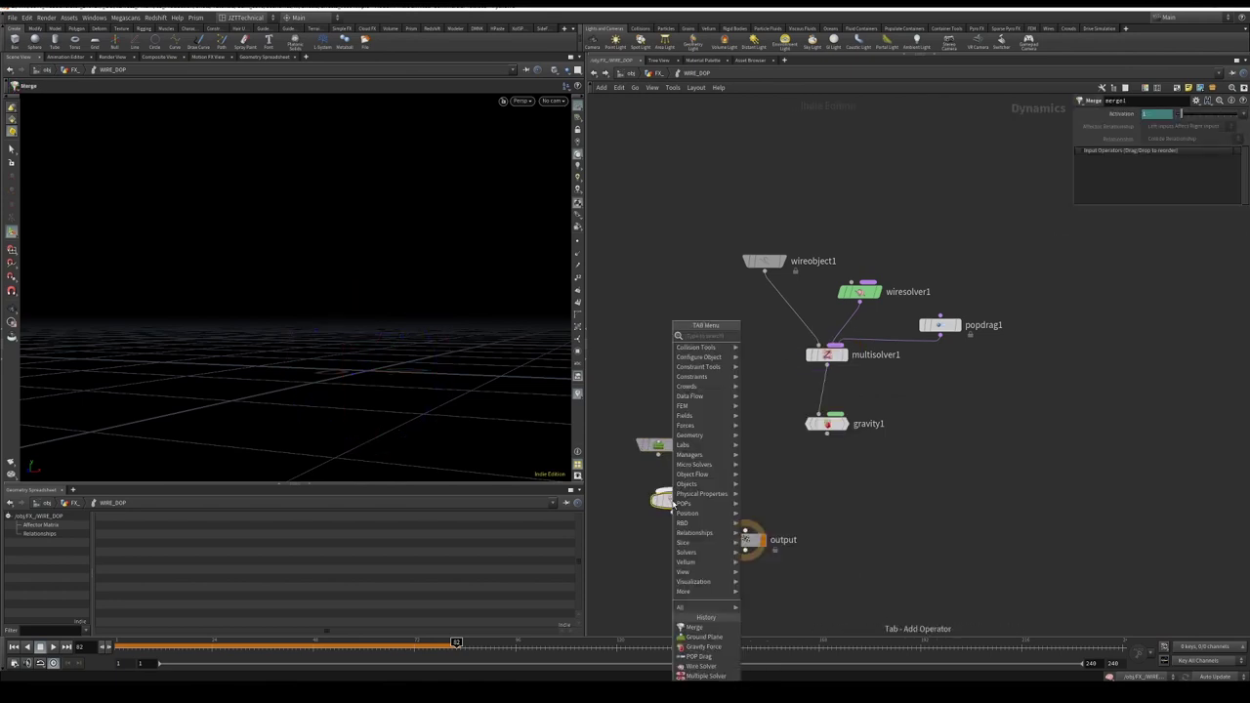
{"action": "type", "text": "sto"}
{"action": "key", "text": "BackSpace"}
{"action": "type", "text": "a"}
{"action": "key", "text": "Return"}
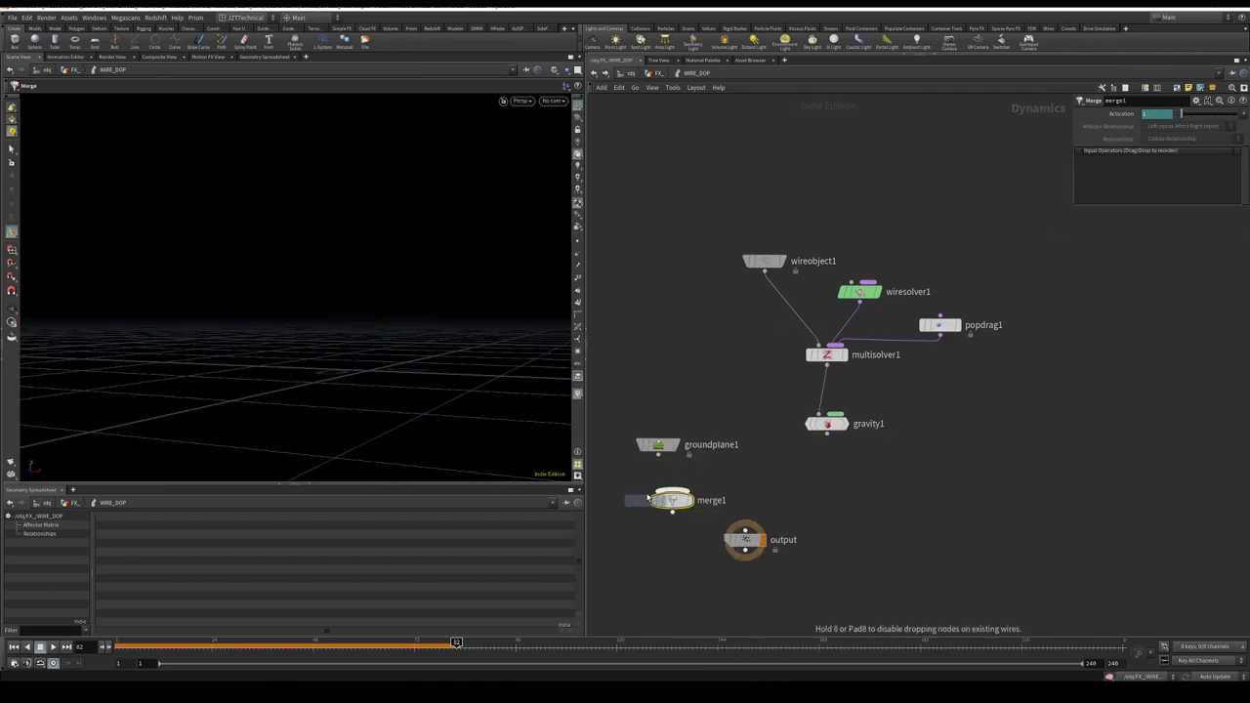
{"action": "left_click", "coordinate": [685, 386]}
{"action": "left_click_drag", "start_coordinate": [660, 444], "coordinate": [616, 424]}
{"action": "left_click_drag", "start_coordinate": [672, 500], "coordinate": [731, 493]}
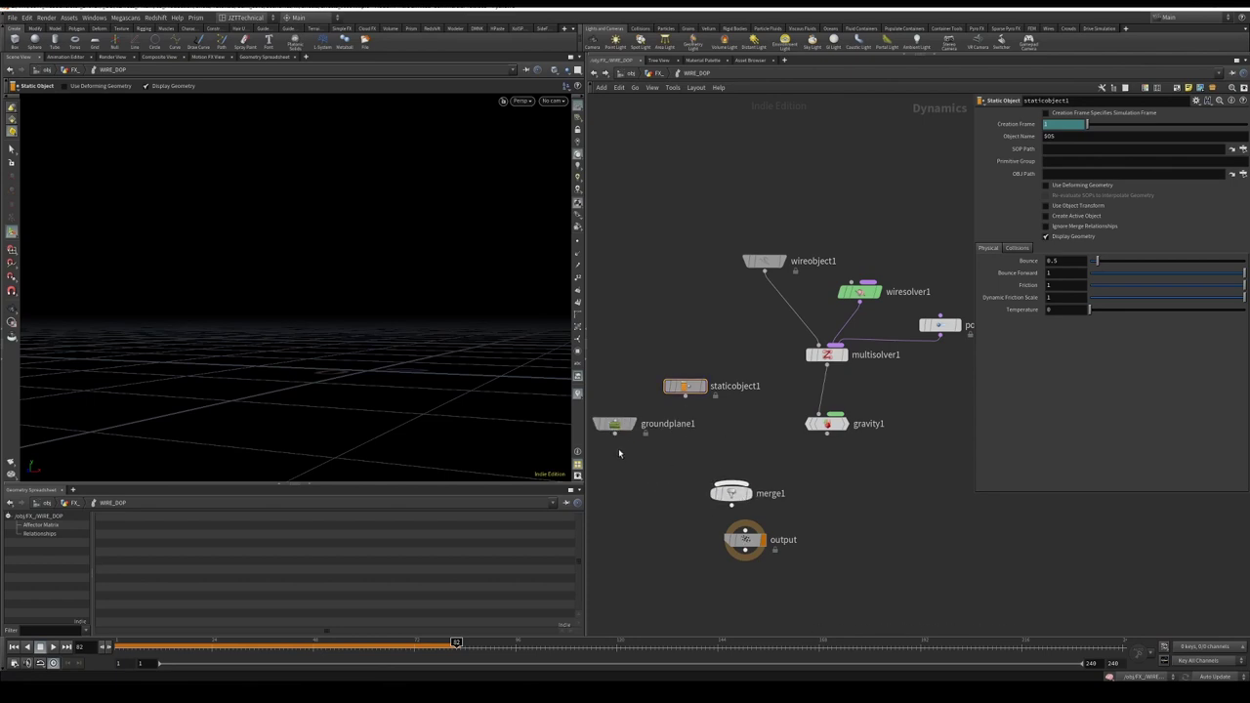
Connect groundplane1, staticobject1 and gravity1 in that order to merge1, and connect merge1 to output
{"action": "left_click_drag", "start_coordinate": [614, 433], "coordinate": [731, 482]}
{"action": "left_click_drag", "start_coordinate": [685, 396], "coordinate": [731, 483]}
{"action": "left_click_drag", "start_coordinate": [826, 434], "coordinate": [742, 483]}
{"action": "left_click_drag", "start_coordinate": [731, 505], "coordinate": [725, 579]}
Set merge1's Affector Relationship to Mutual
{"action": "left_click", "coordinate": [742, 490]}
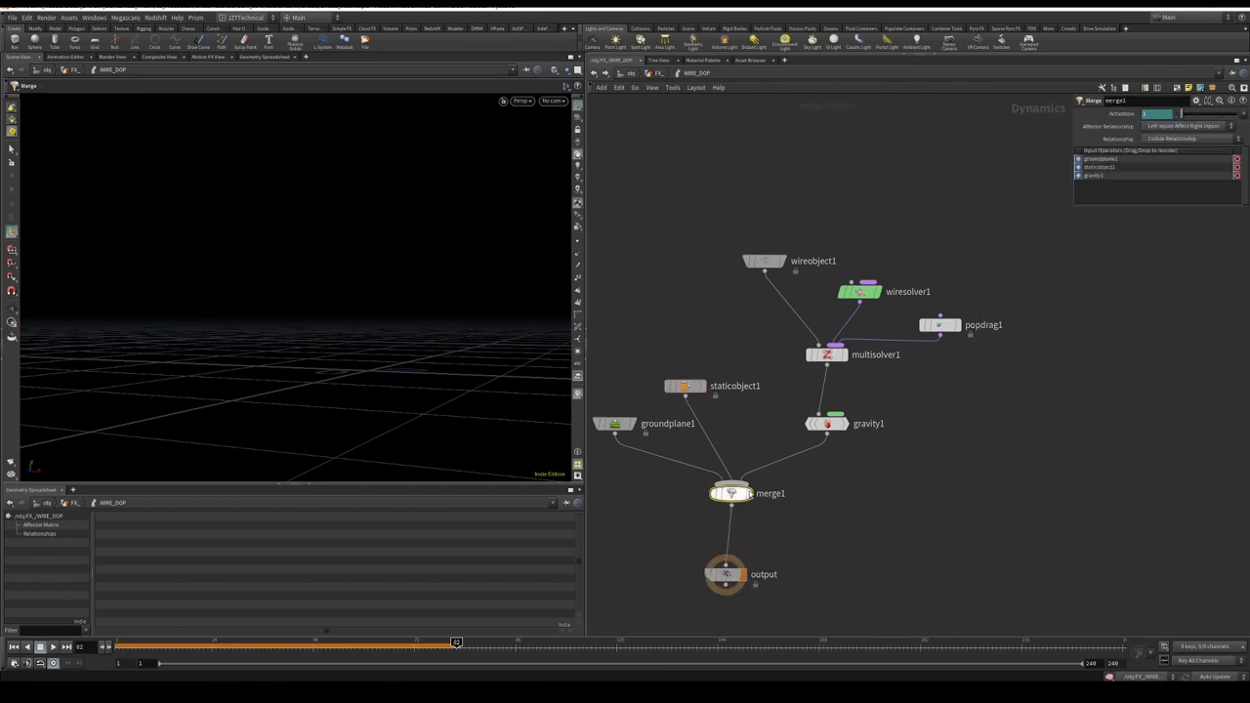
{"action": "left_click", "coordinate": [1169, 141]}
{"action": "left_click", "coordinate": [1168, 141]}
{"action": "left_click", "coordinate": [1167, 129]}
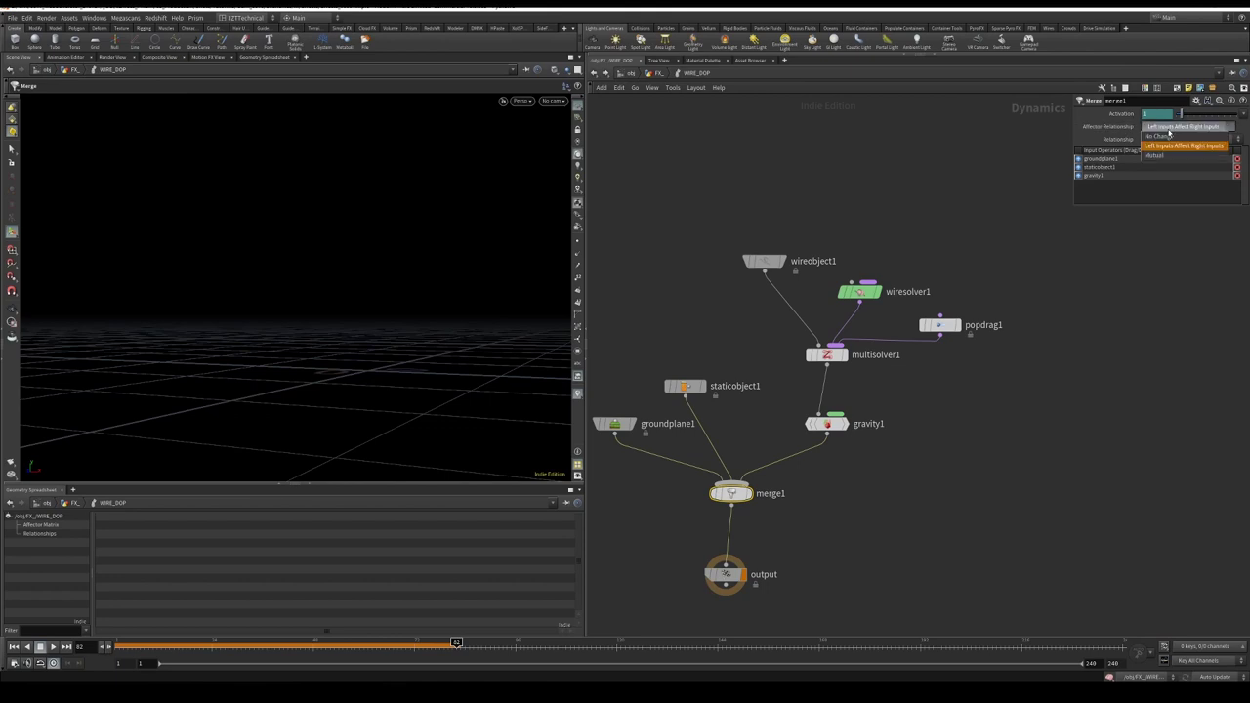
{"action": "left_click", "coordinate": [1162, 155]}
{"action": "key", "text": "h"}
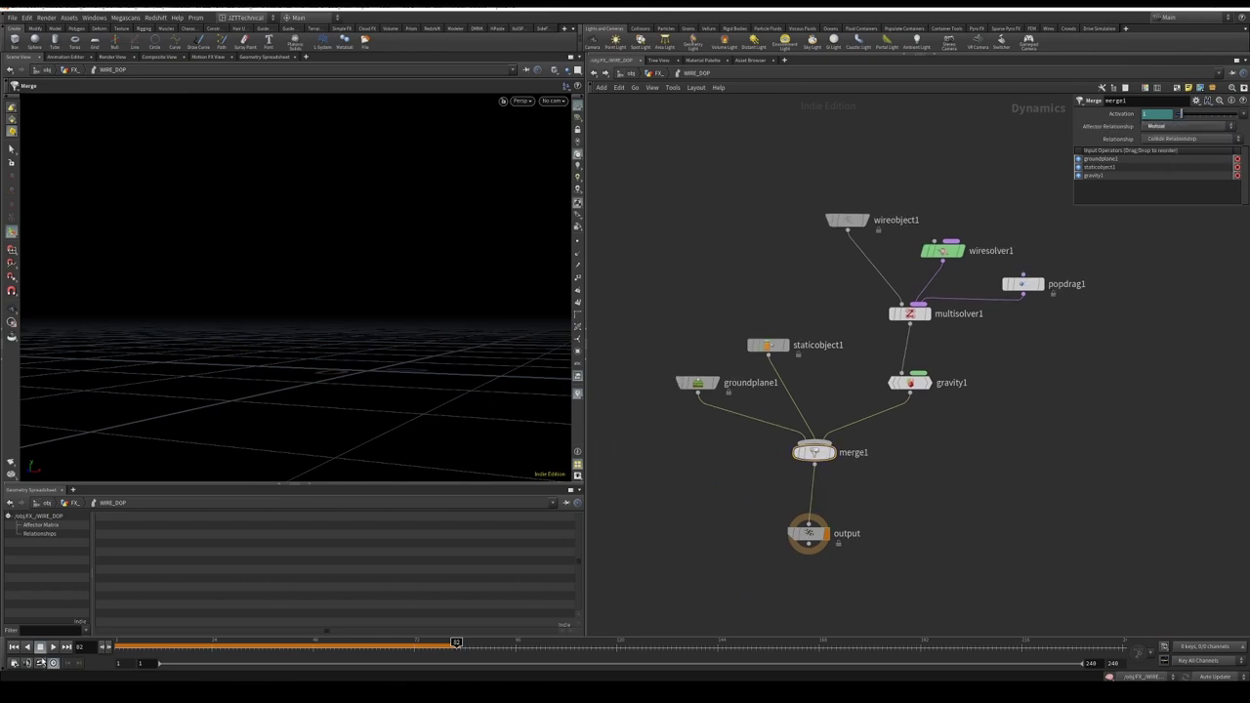
Return the simulation to frame 1 and select staticobject1 to show its parameters
{"action": "left_click", "coordinate": [39, 648]}
{"action": "left_click_drag", "start_coordinate": [374, 401], "coordinate": [367, 317]}
{"action": "left_click", "coordinate": [751, 344]}
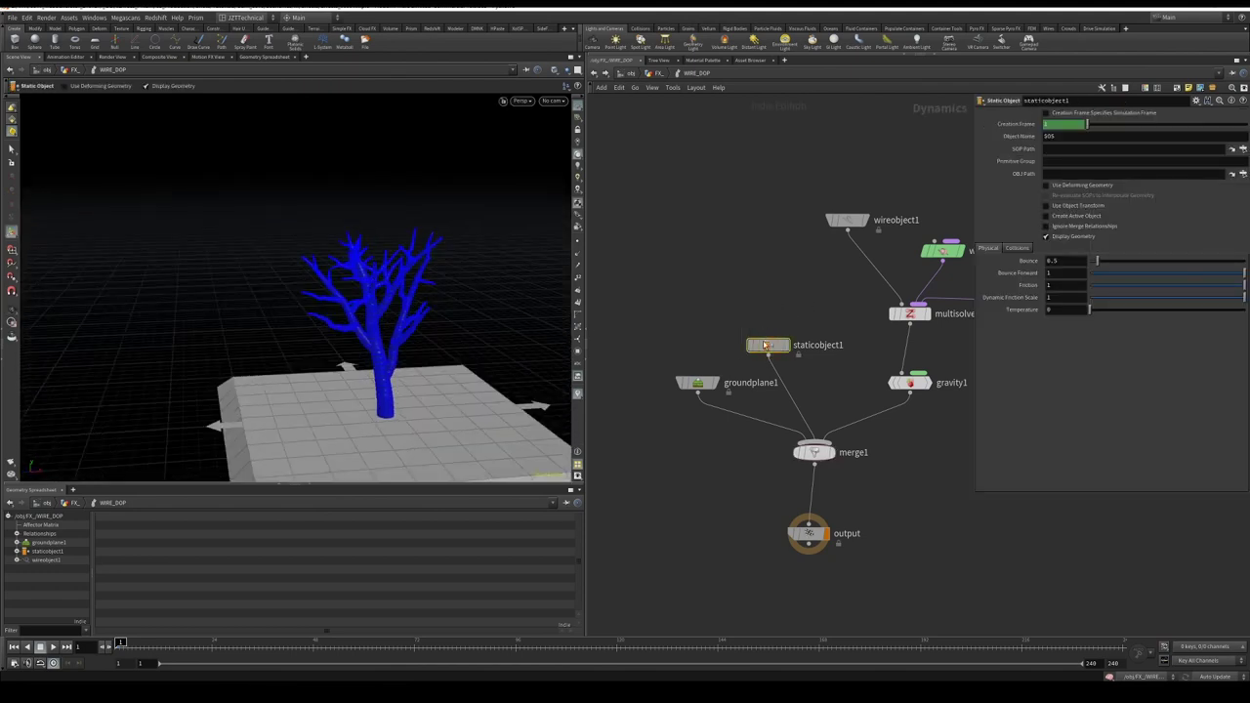
Move the boulder's node chain beside WIRE_DOP and set staticobject1's SOP Path to /obj/FX_/OUT_SPHERE
{"action": "left_click", "coordinate": [657, 74]}
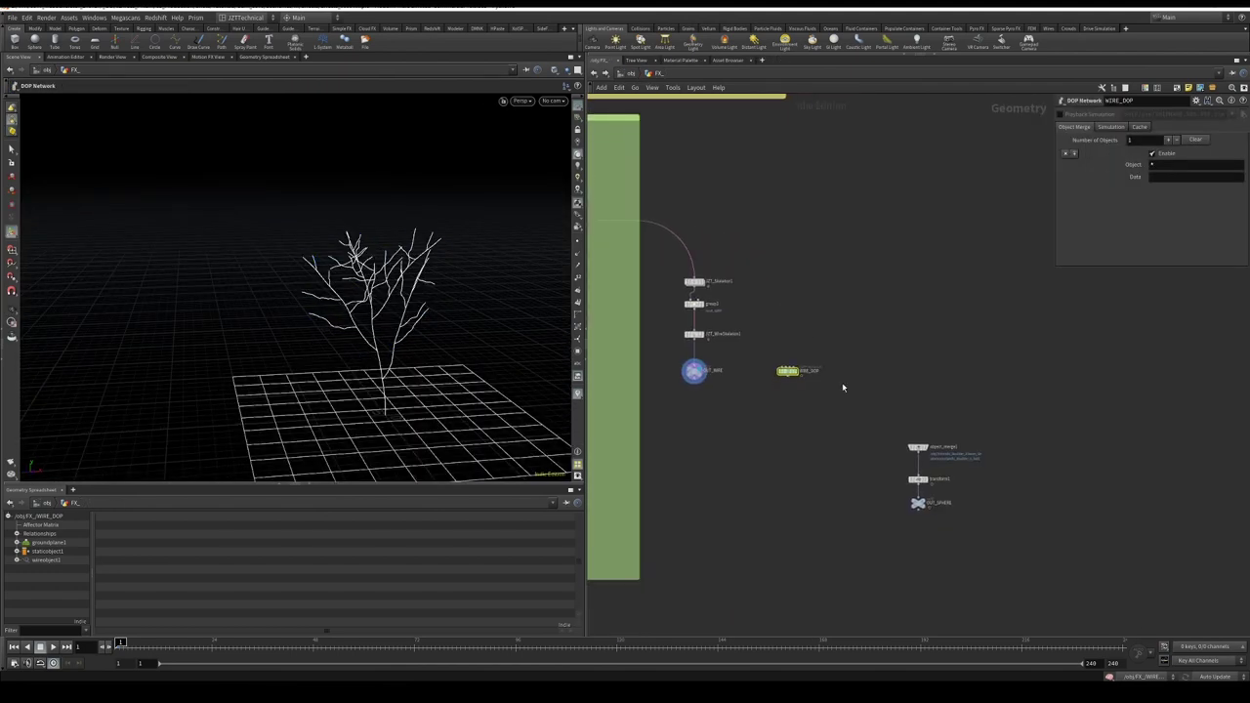
{"action": "left_click_drag", "start_coordinate": [891, 365], "coordinate": [971, 535]}
{"action": "left_click_drag", "start_coordinate": [918, 502], "coordinate": [991, 297]}
{"action": "left_click", "coordinate": [987, 330]}
{"action": "left_click", "coordinate": [996, 299]}
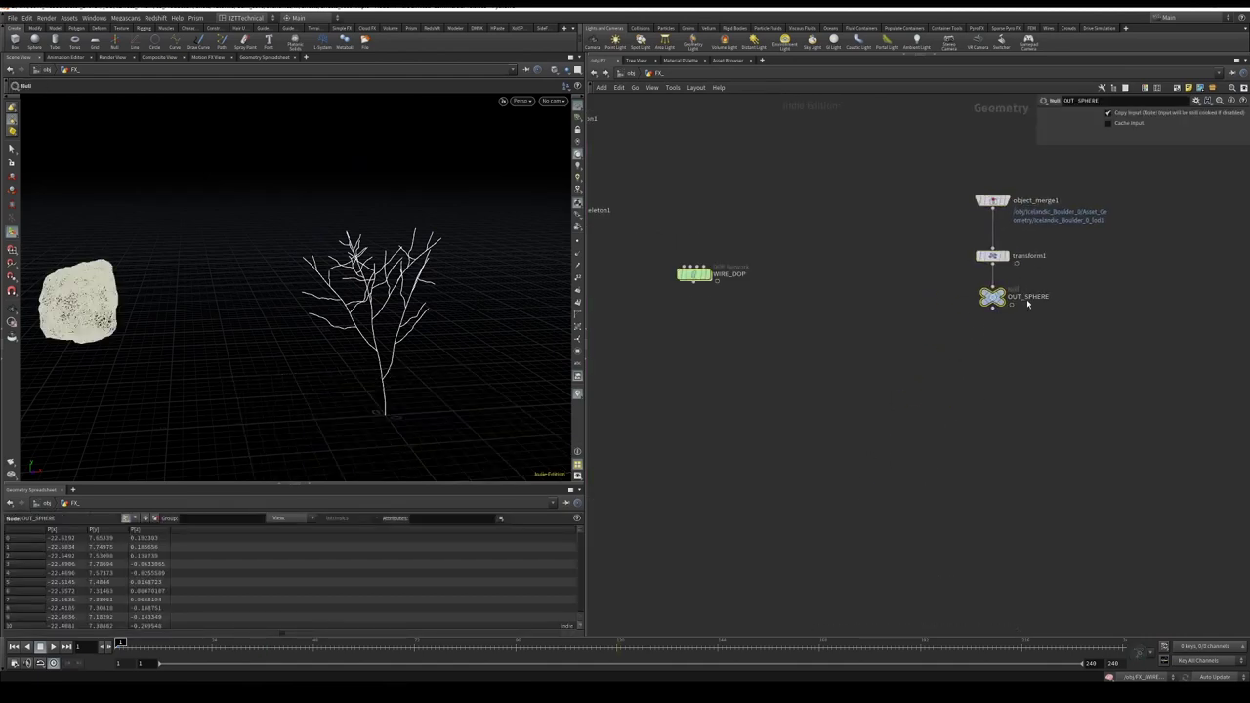
{"action": "key", "text": "ctrl+c"}
{"action": "double_click", "coordinate": [693, 274]}
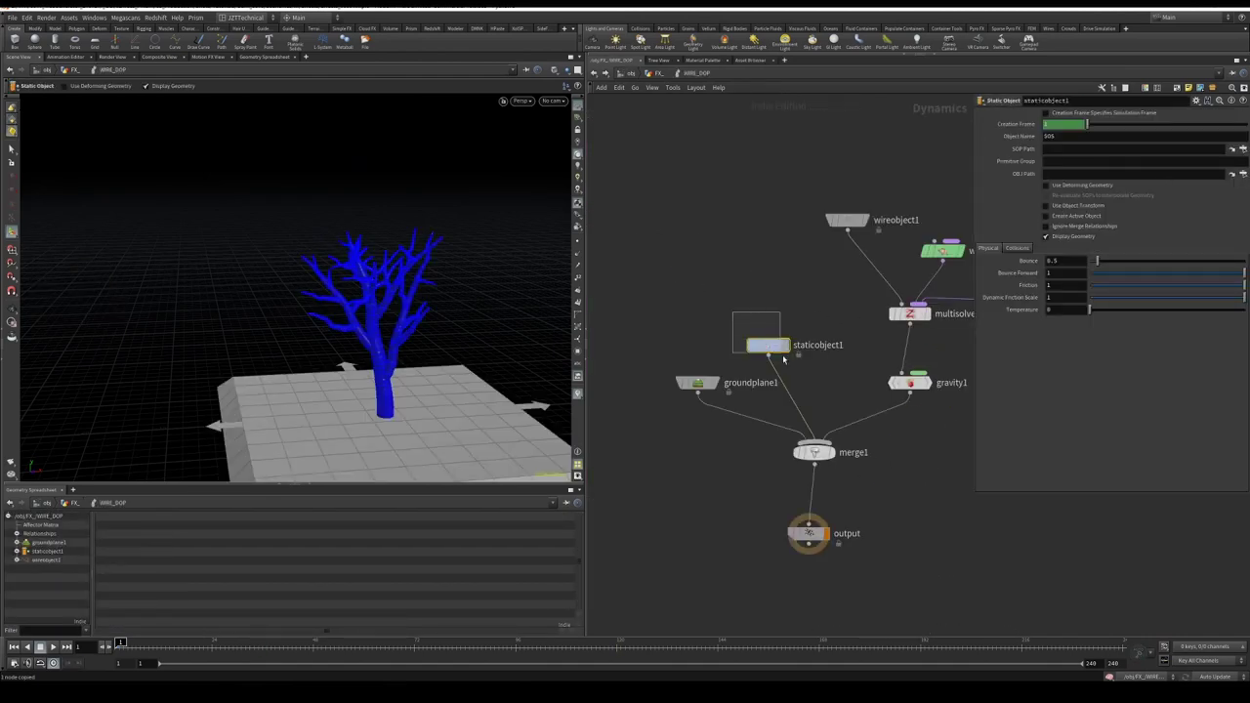
{"action": "left_click", "coordinate": [1082, 149]}
{"action": "key", "text": "ctrl+v"}
{"action": "key", "text": "Return"}
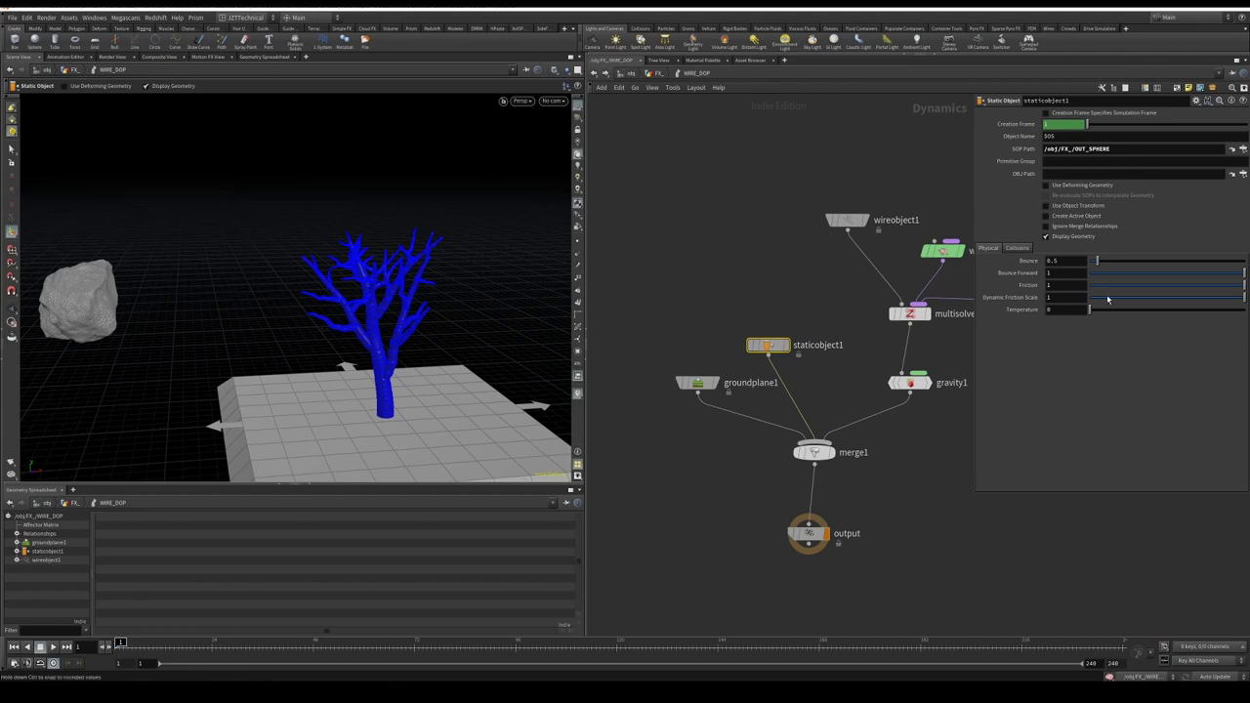
Set staticobject1's Friction and Dynamic Friction Scale to 0
{"action": "left_click", "coordinate": [1071, 285]}
{"action": "key", "text": "Tab"}
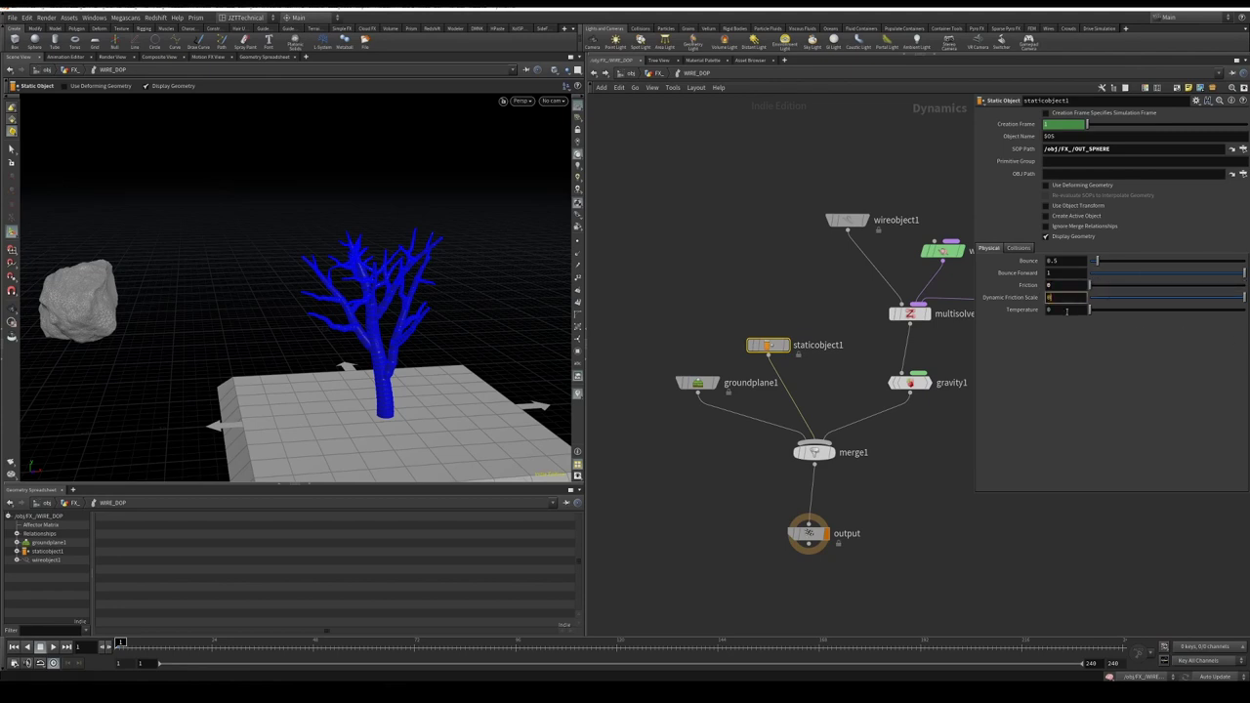
{"action": "type", "text": "0"}
{"action": "key", "text": "Return"}
Enable Use Deforming Geometry on staticobject1 and set its Collision Detection to Use Volume Collisions
{"action": "left_click", "coordinate": [1018, 248]}
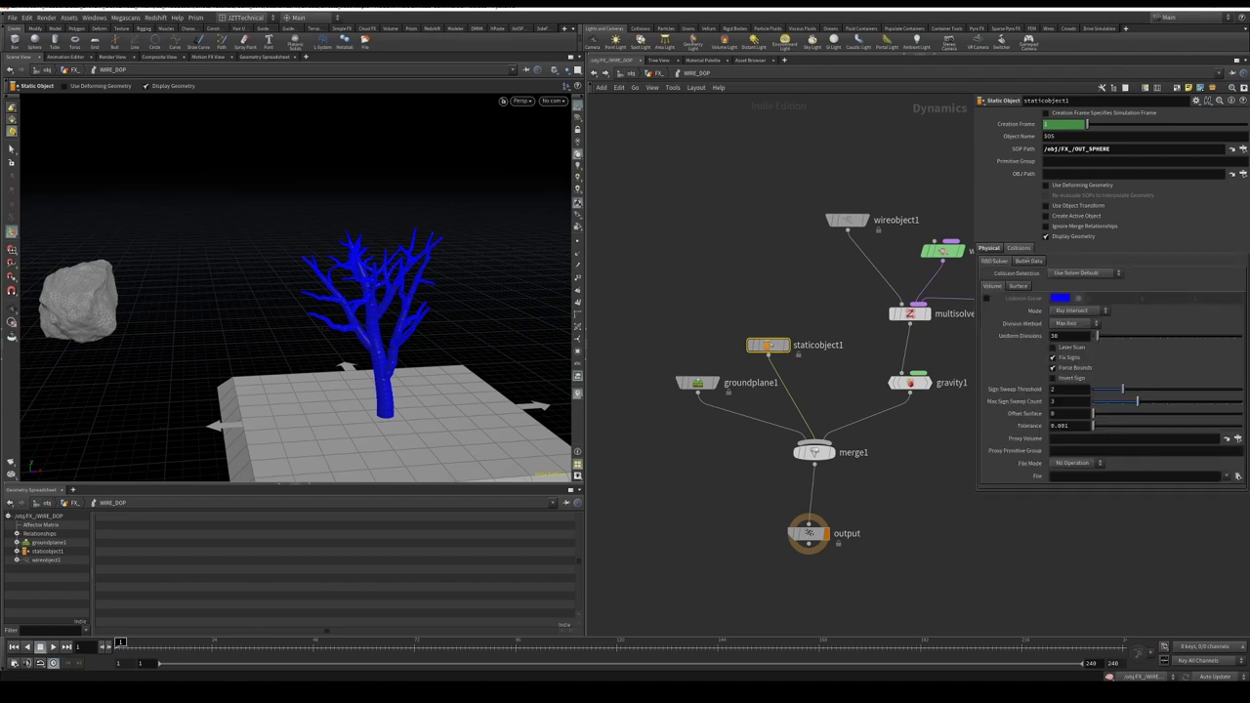
{"action": "left_click", "coordinate": [1081, 185]}
{"action": "left_click", "coordinate": [1077, 274]}
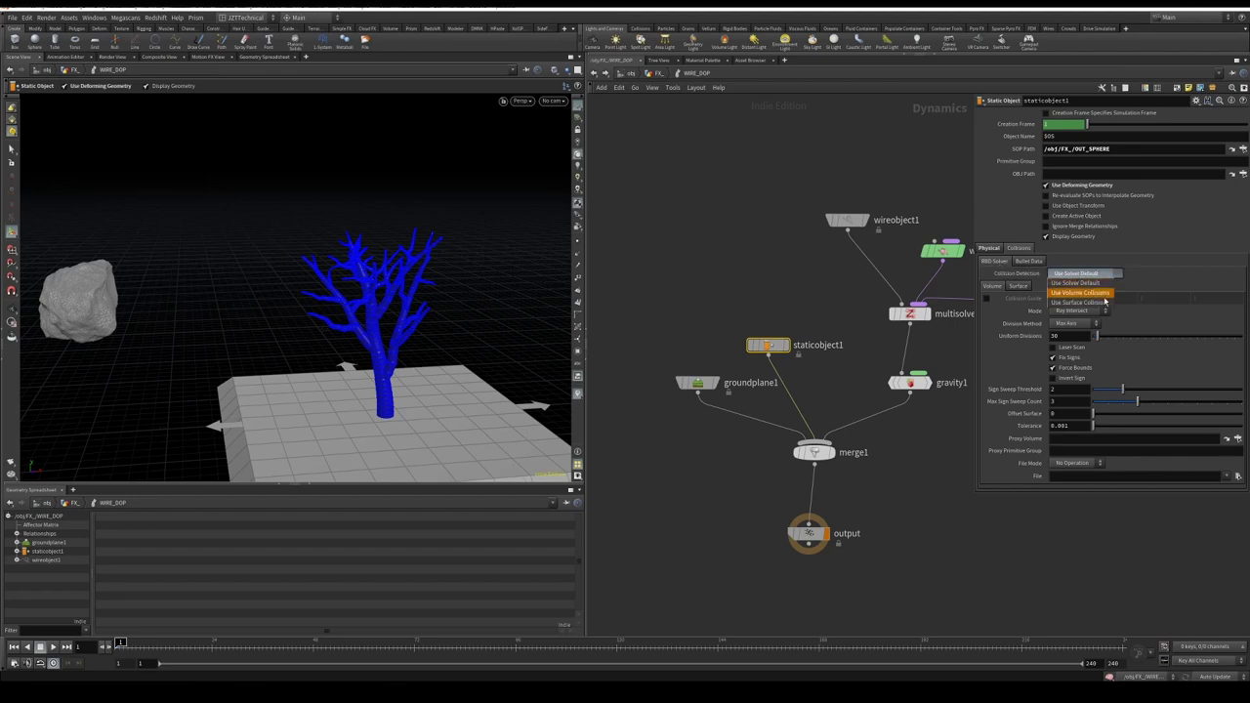
{"action": "left_click", "coordinate": [1098, 294]}
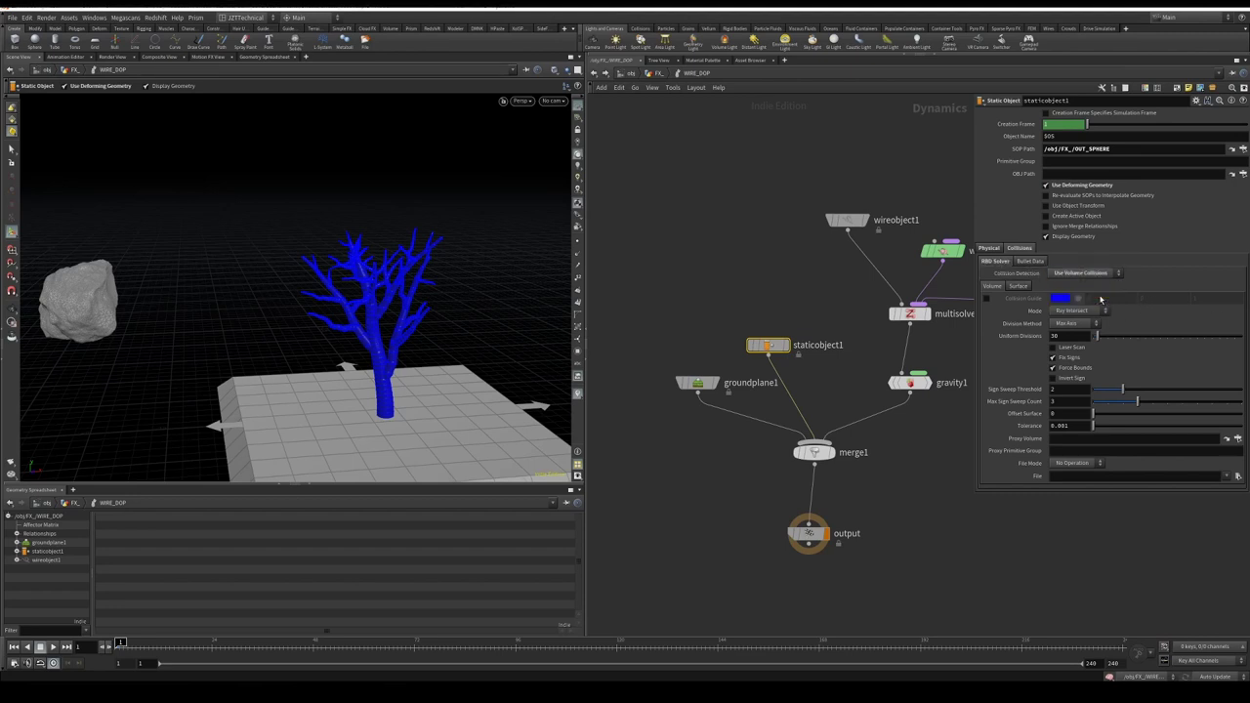
Show the boulder's collision guide, examine up close how it matches the mesh, and hide the guide again
{"action": "left_click", "coordinate": [987, 299]}
{"action": "key", "text": "w"}
{"action": "key", "text": "w"}
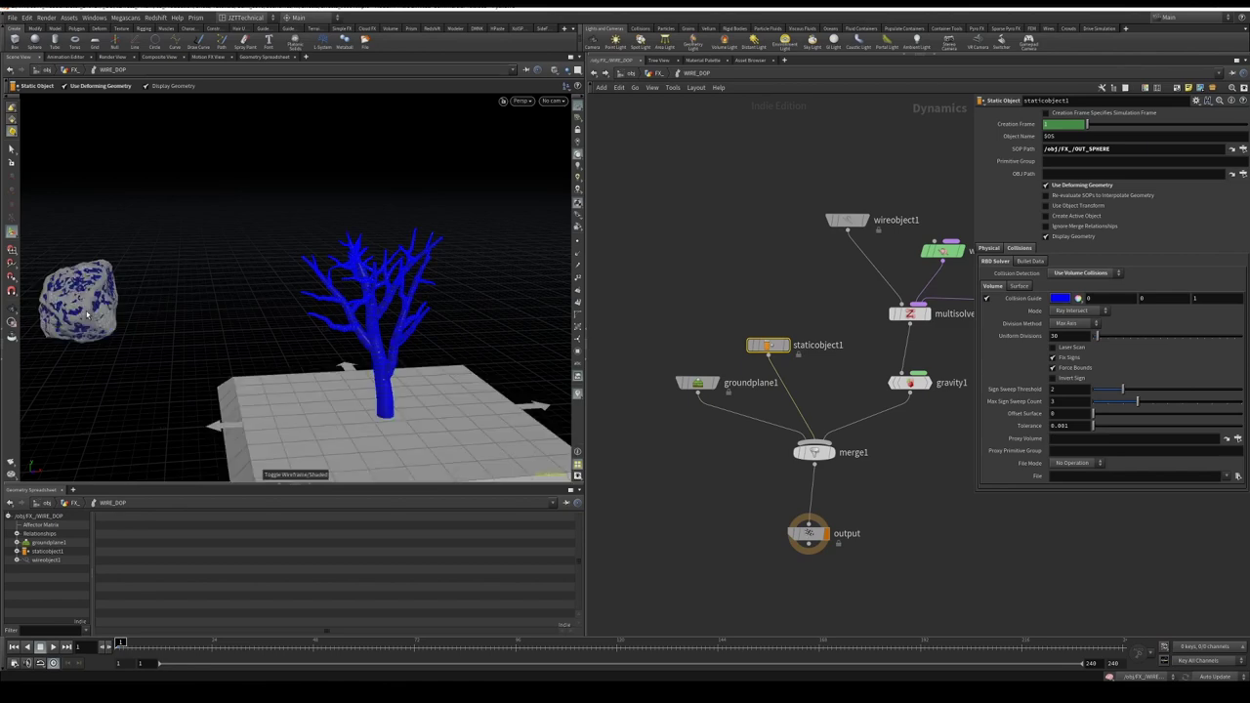
{"action": "right_click_drag", "start_coordinate": [142, 280], "coordinate": [407, 232], "text": "alt"}
{"action": "middle_click_drag", "start_coordinate": [112, 274], "coordinate": [366, 248], "text": "alt"}
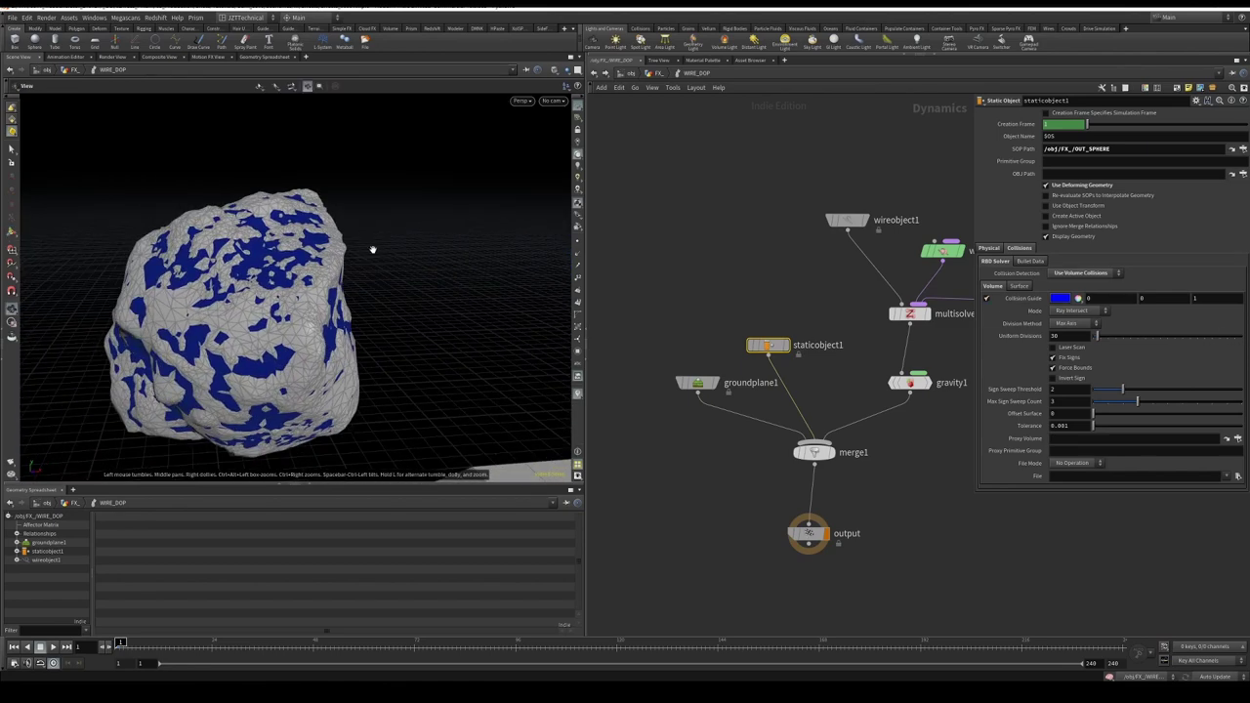
{"action": "right_click_drag", "start_coordinate": [365, 248], "coordinate": [303, 263], "text": "alt"}
{"action": "left_click", "coordinate": [986, 299]}
{"action": "right_click_drag", "start_coordinate": [439, 237], "coordinate": [302, 276], "text": "alt"}
{"action": "middle_click_drag", "start_coordinate": [302, 276], "coordinate": [88, 269], "text": "alt"}
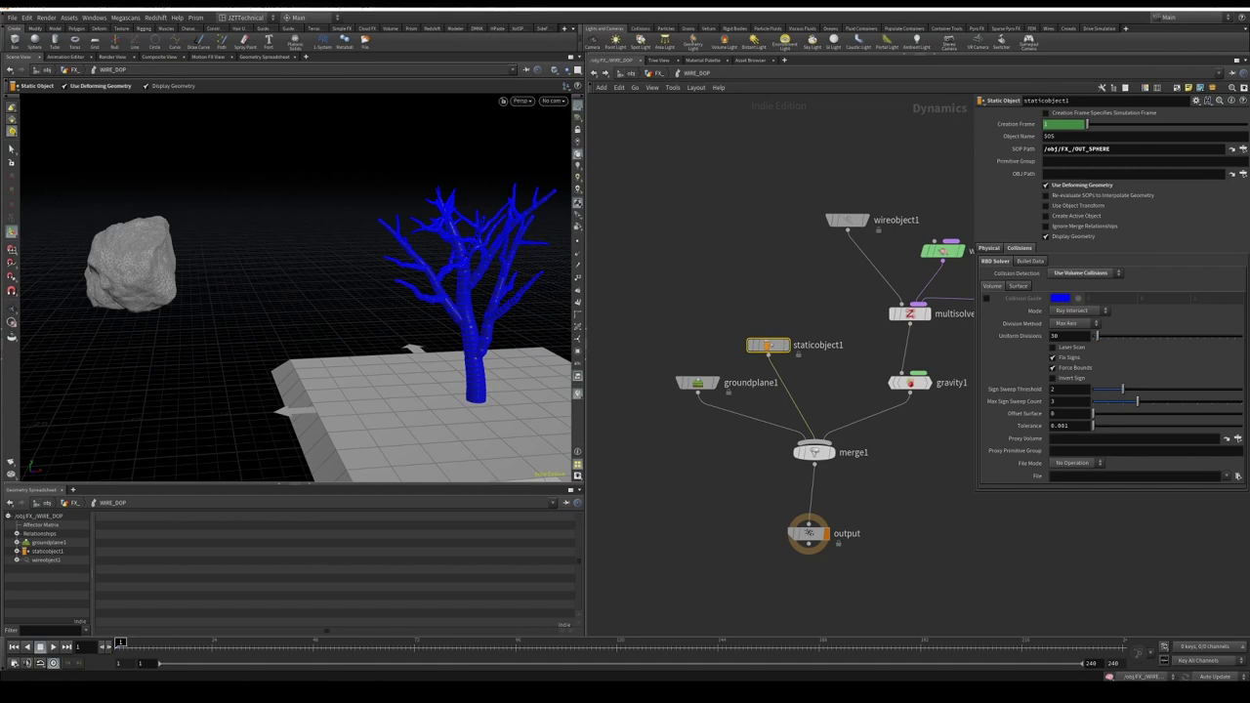
Set WIRE_DOP's simulation Substeps to 4
{"action": "left_click", "coordinate": [658, 74]}
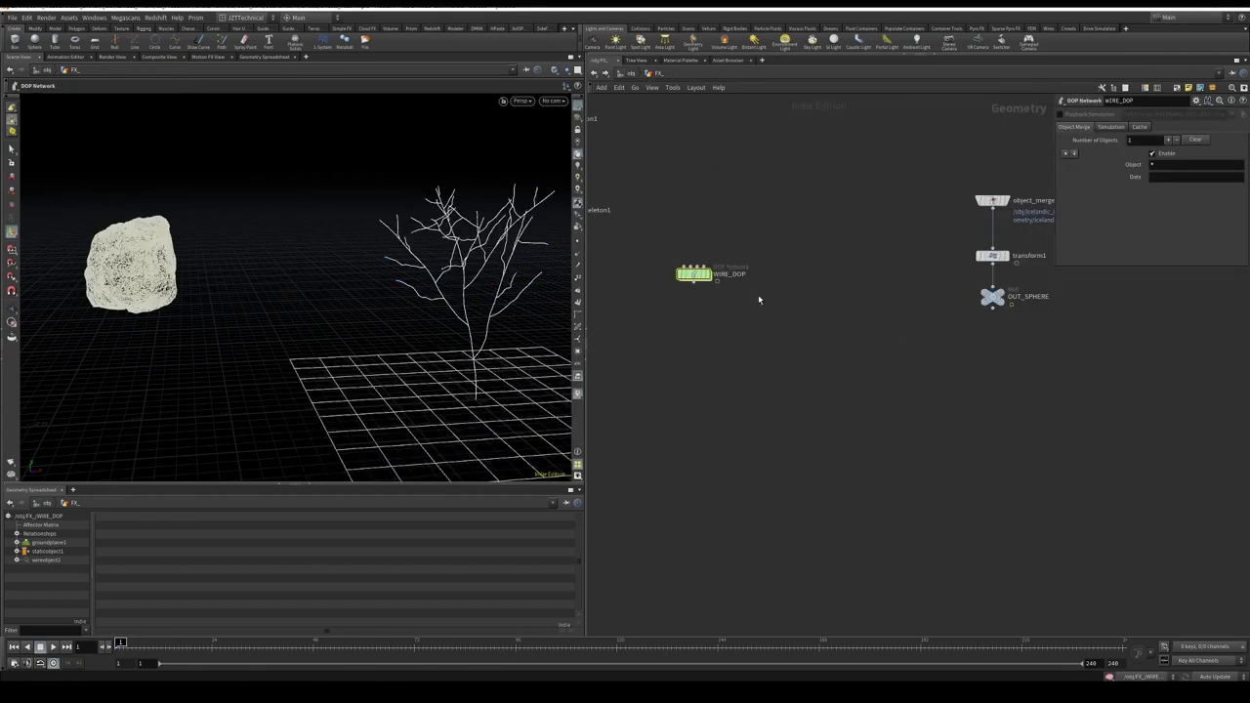
{"action": "left_click", "coordinate": [1110, 127]}
{"action": "left_click", "coordinate": [1151, 179]}
{"action": "key", "text": "BackSpace"}
{"action": "type", "text": "4"}
{"action": "key", "text": "Return"}
Play the simulation inside WIRE_DOP from a side view to check the boulder hitting the tree, and return to frame 4
{"action": "double_click", "coordinate": [694, 276]}
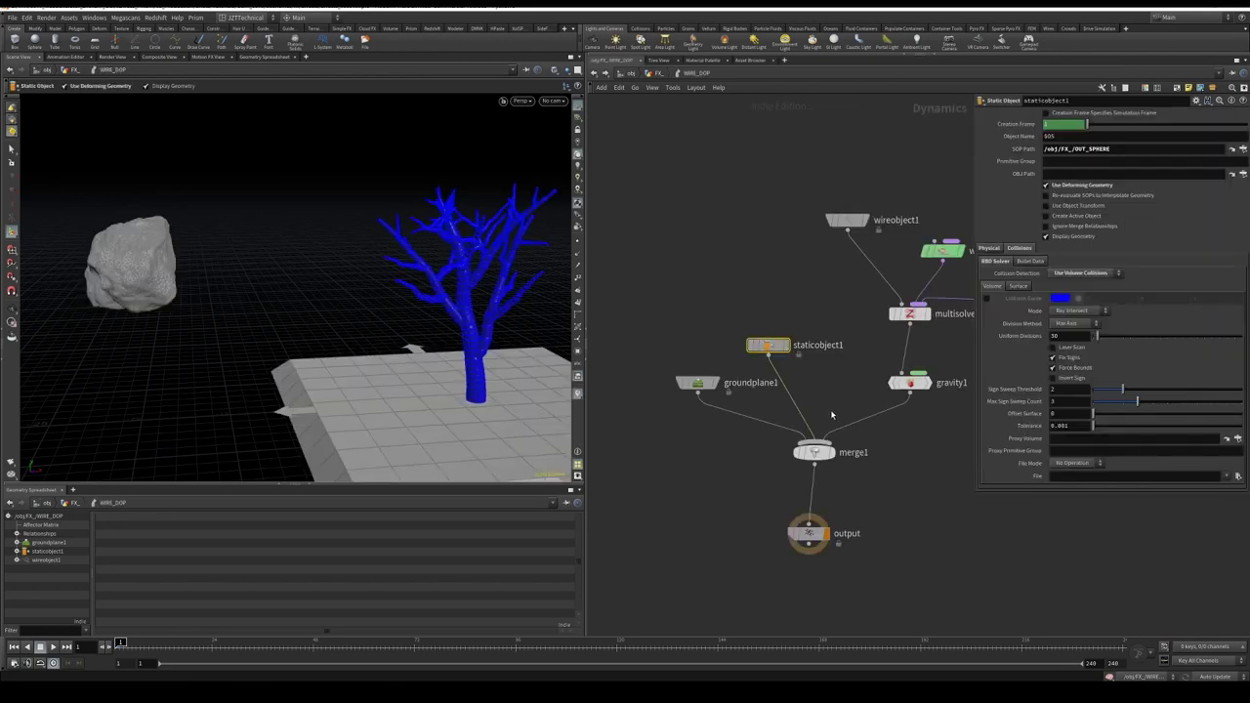
{"action": "left_click", "coordinate": [896, 459]}
{"action": "middle_click_drag", "start_coordinate": [898, 460], "coordinate": [891, 462]}
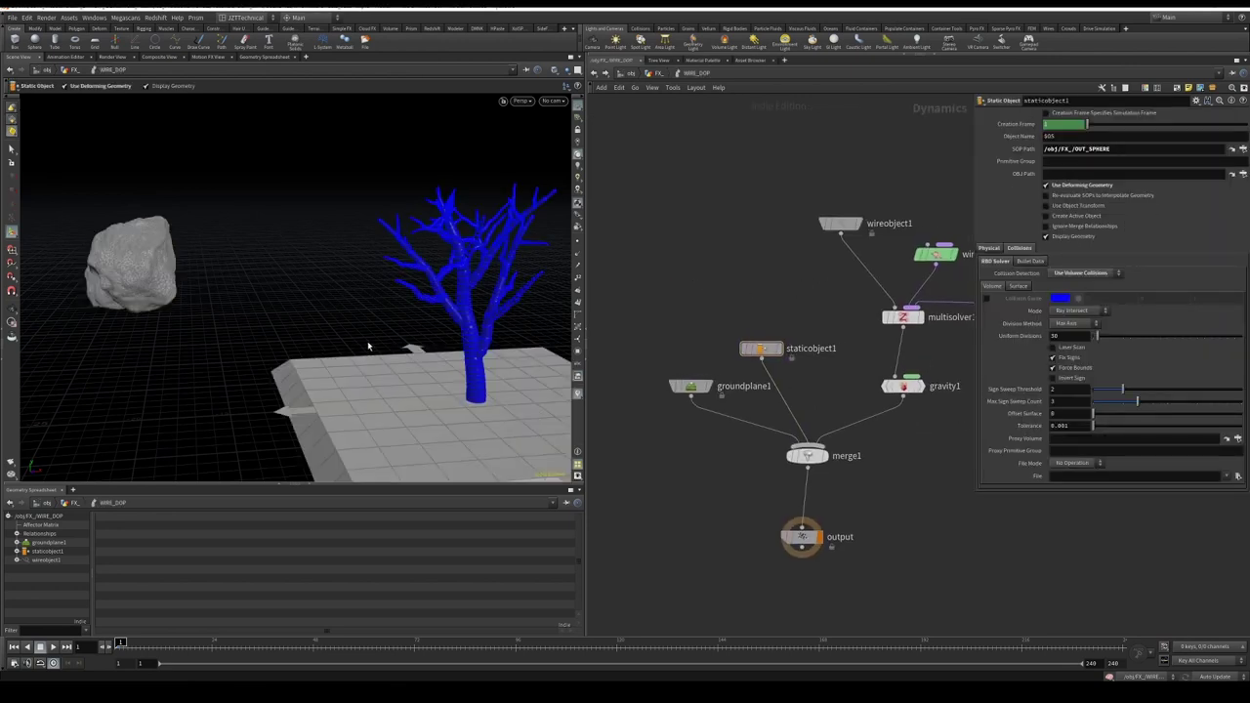
{"action": "left_click_drag", "start_coordinate": [400, 332], "coordinate": [380, 293], "text": "alt"}
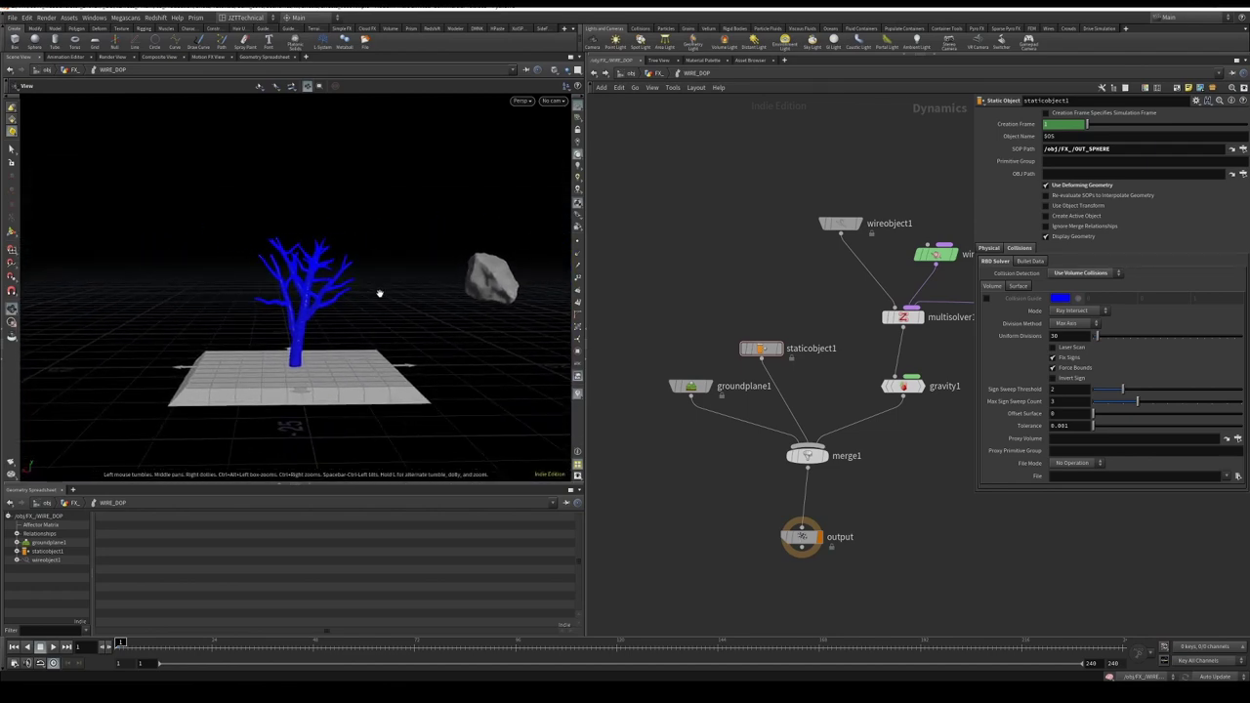
{"action": "left_click", "coordinate": [53, 646]}
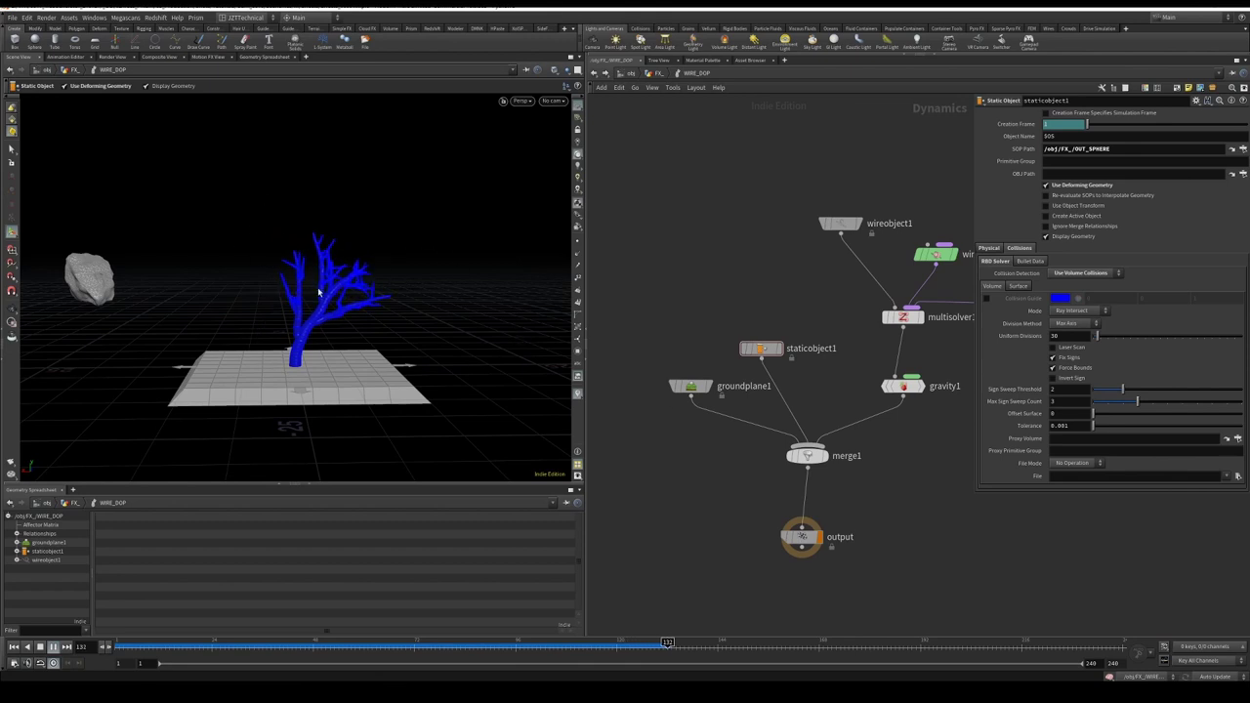
{"action": "left_click", "coordinate": [52, 648]}
{"action": "left_click_drag", "start_coordinate": [708, 645], "coordinate": [128, 644]}
Add a DOP Import node beneath WIRE_DOP in the FX_ geometry network
{"action": "left_click", "coordinate": [657, 74]}
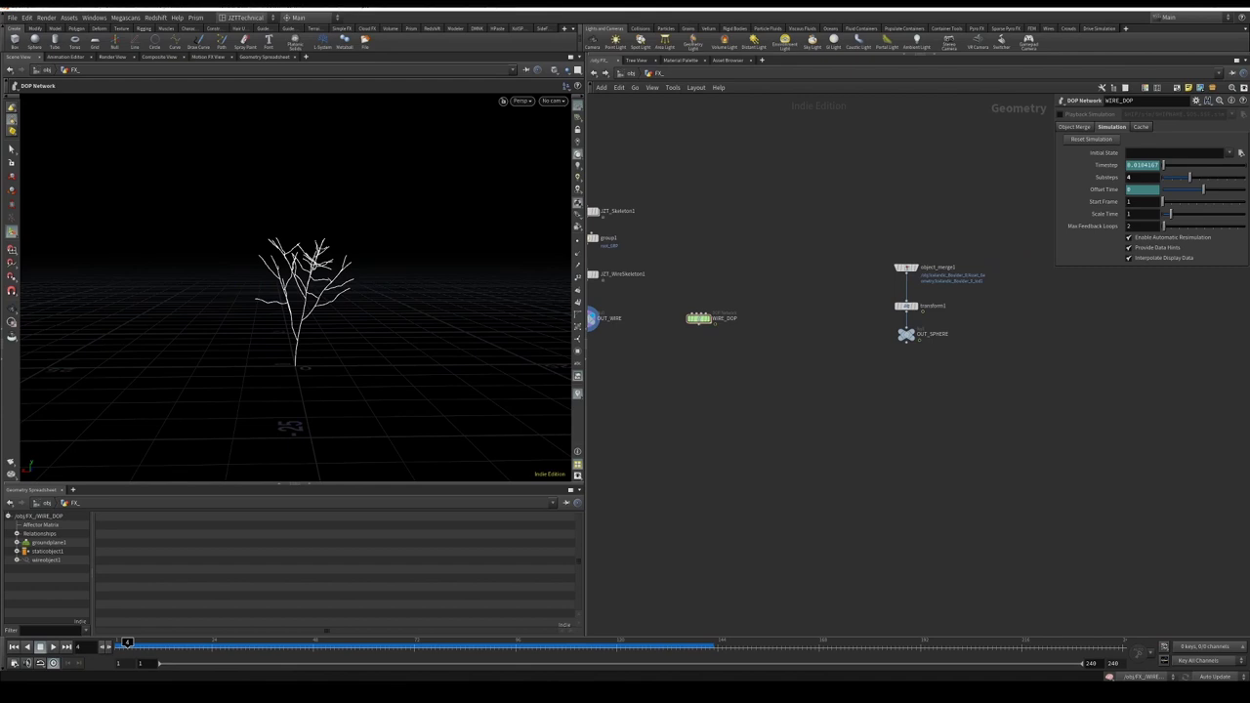
{"action": "key", "text": "Tab"}
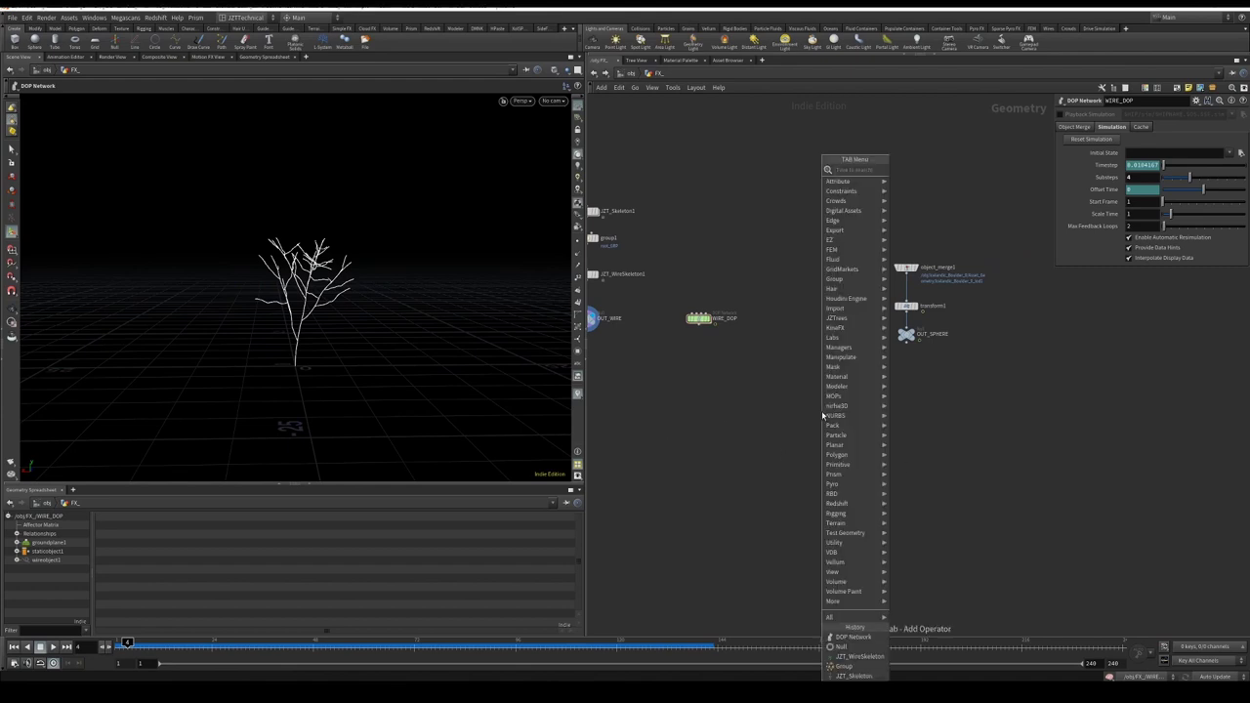
{"action": "type", "text": "dopimport"}
{"action": "key", "text": "Return"}
{"action": "left_click", "coordinate": [822, 413]}
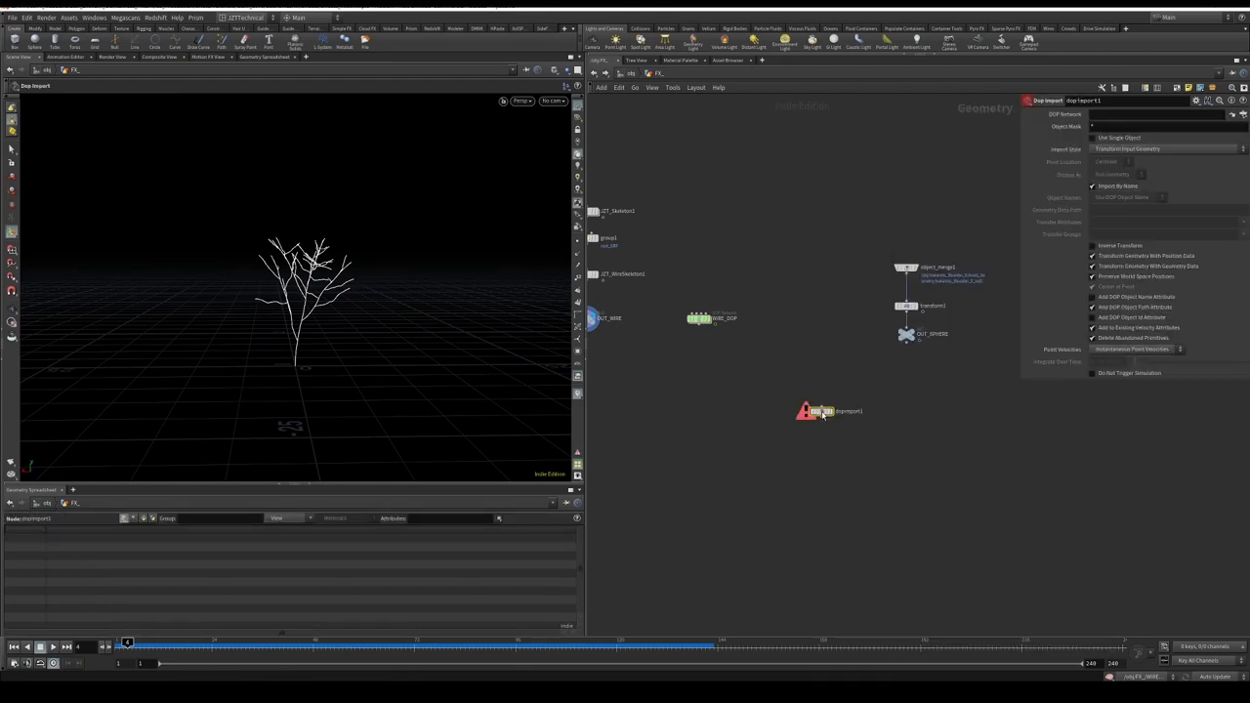
{"action": "left_click_drag", "start_coordinate": [822, 413], "coordinate": [671, 284]}
{"action": "key", "text": "ctrl+c"}
{"action": "left_click_drag", "start_coordinate": [733, 367], "coordinate": [696, 374]}
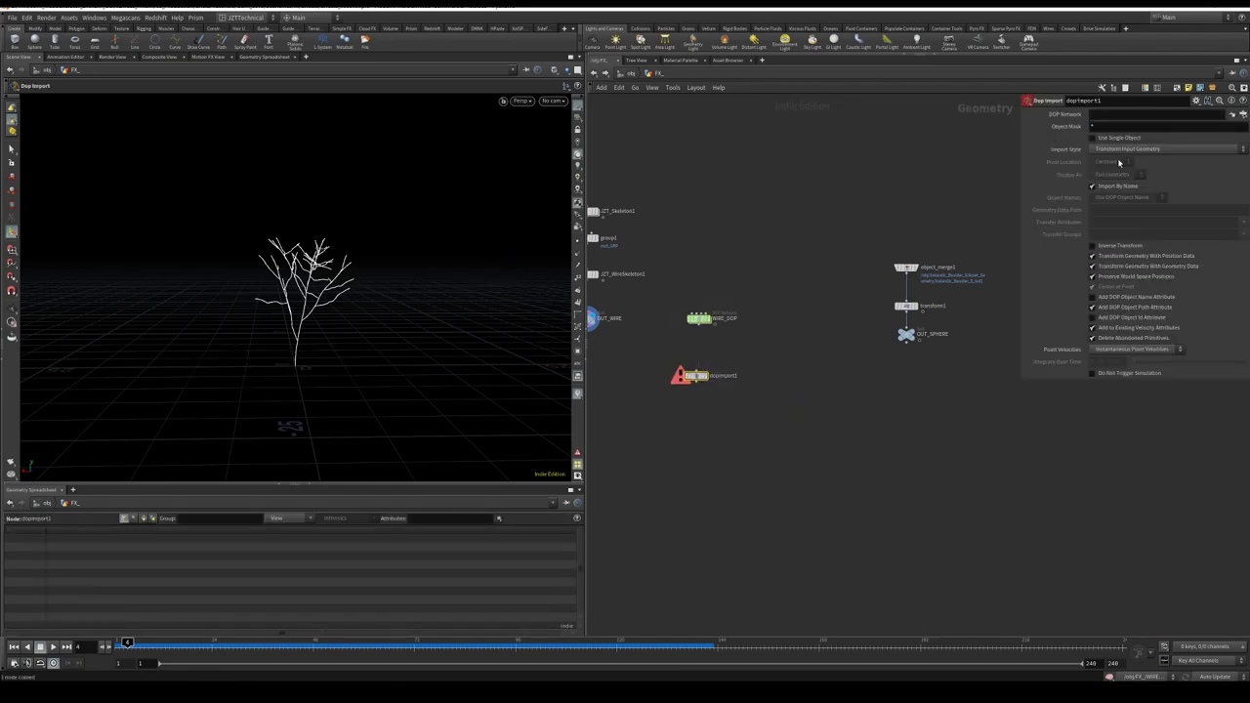
Set dopimport1's DOP Network to /obj/FX_/WIRE_DOP and its Object Mask to wireobject1
{"action": "left_click", "coordinate": [1157, 114]}
{"action": "key", "text": "ctrl+v"}
{"action": "double_click", "coordinate": [699, 319]}
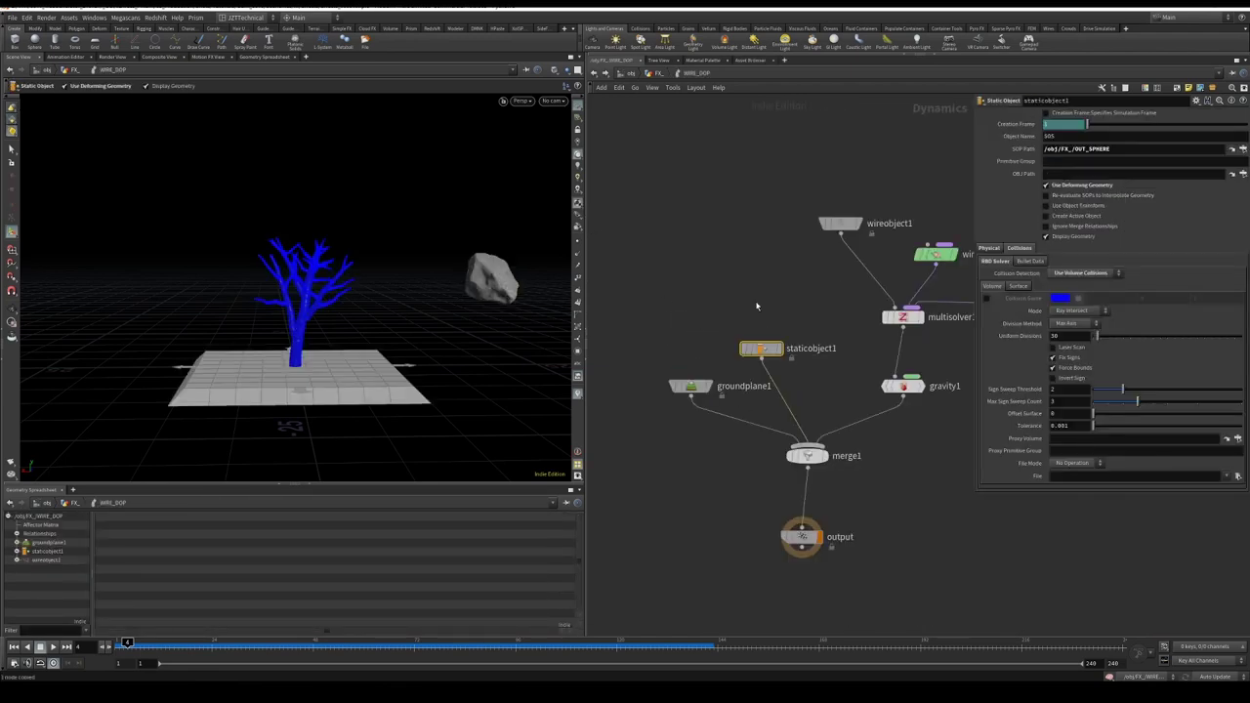
{"action": "key", "text": "u"}
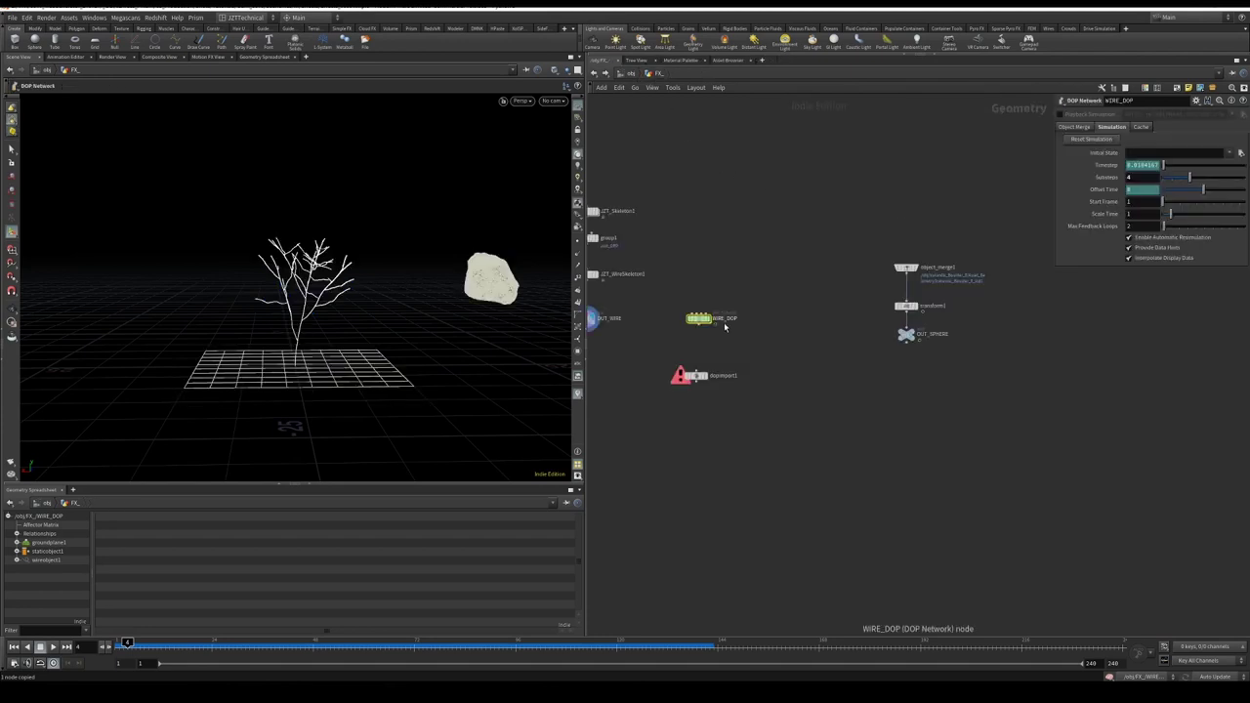
{"action": "key", "text": "BackSpace"}
{"action": "key", "text": "ctrl+v"}
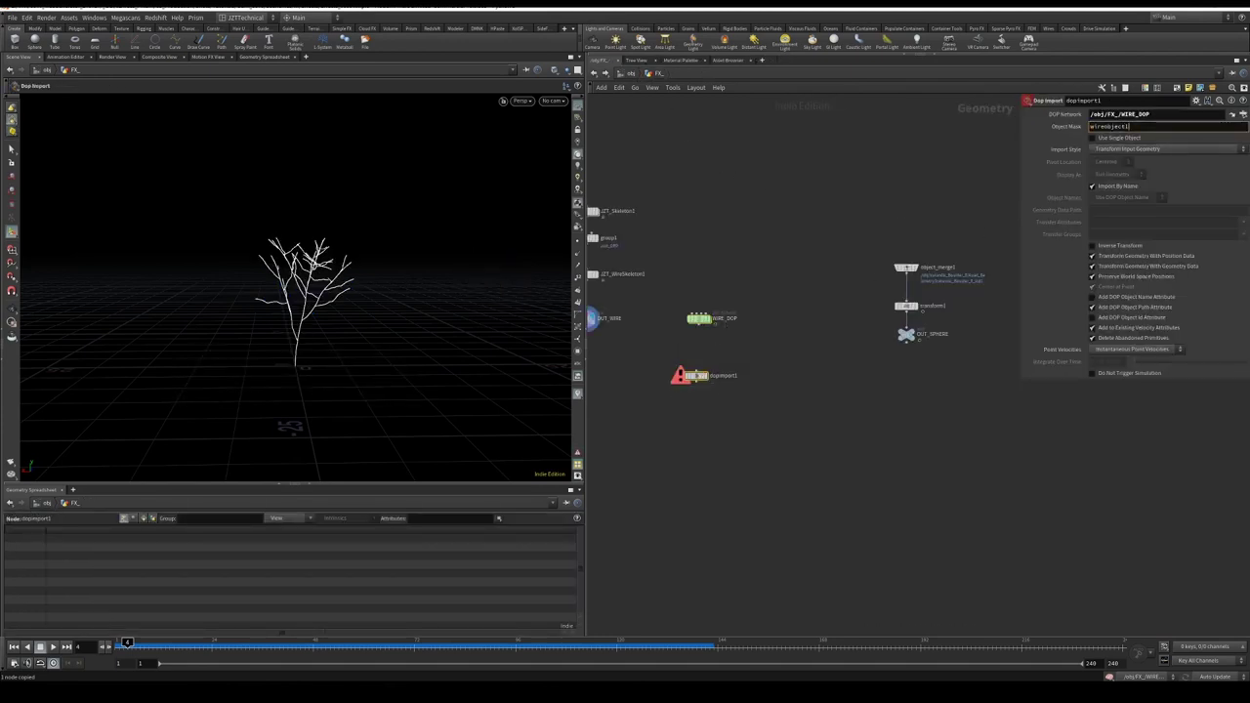
Set dopimport1's Import Style to Fetch Geometry from DOP Network and display the node
{"action": "left_click", "coordinate": [1170, 149]}
{"action": "left_click", "coordinate": [1188, 170]}
{"action": "scroll", "coordinate": [704, 407], "scroll_direction": "up", "scroll_amount": 3}
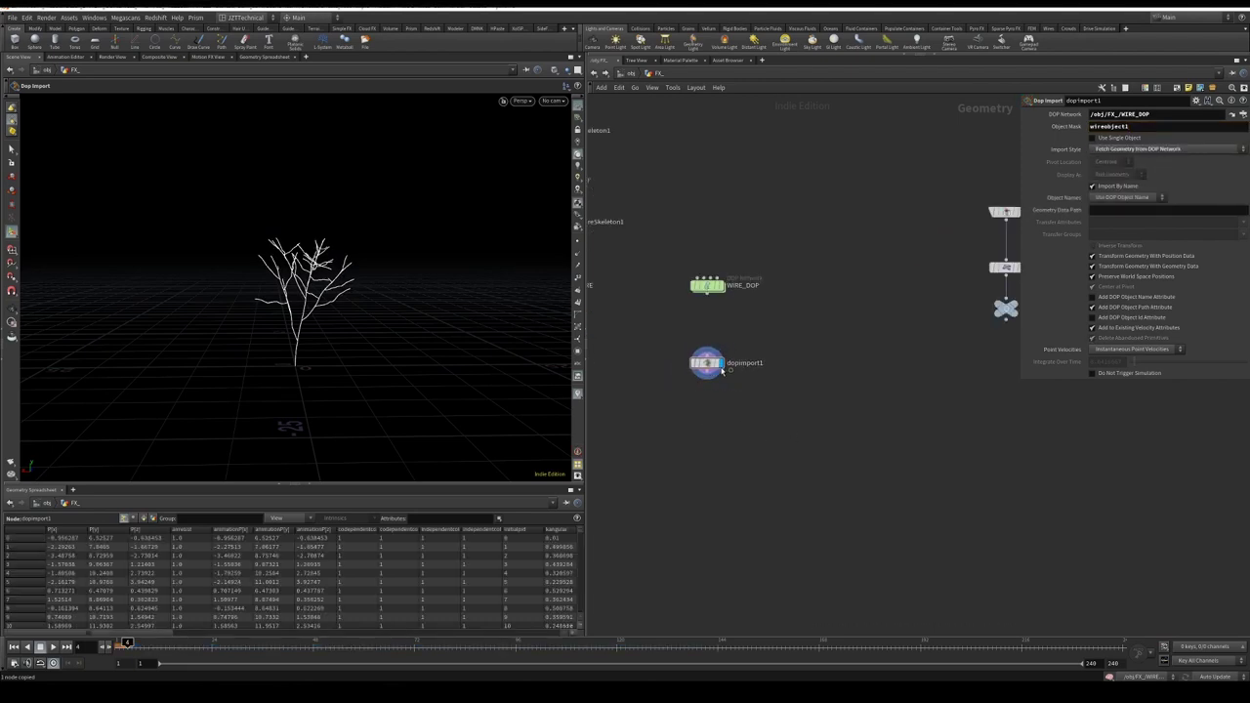
{"action": "scroll", "coordinate": [819, 477], "scroll_direction": "down", "scroll_amount": 3}
Add a JZT_Skeleton node between OUT_WIRE and dopimport1
{"action": "key", "text": "Tab"}
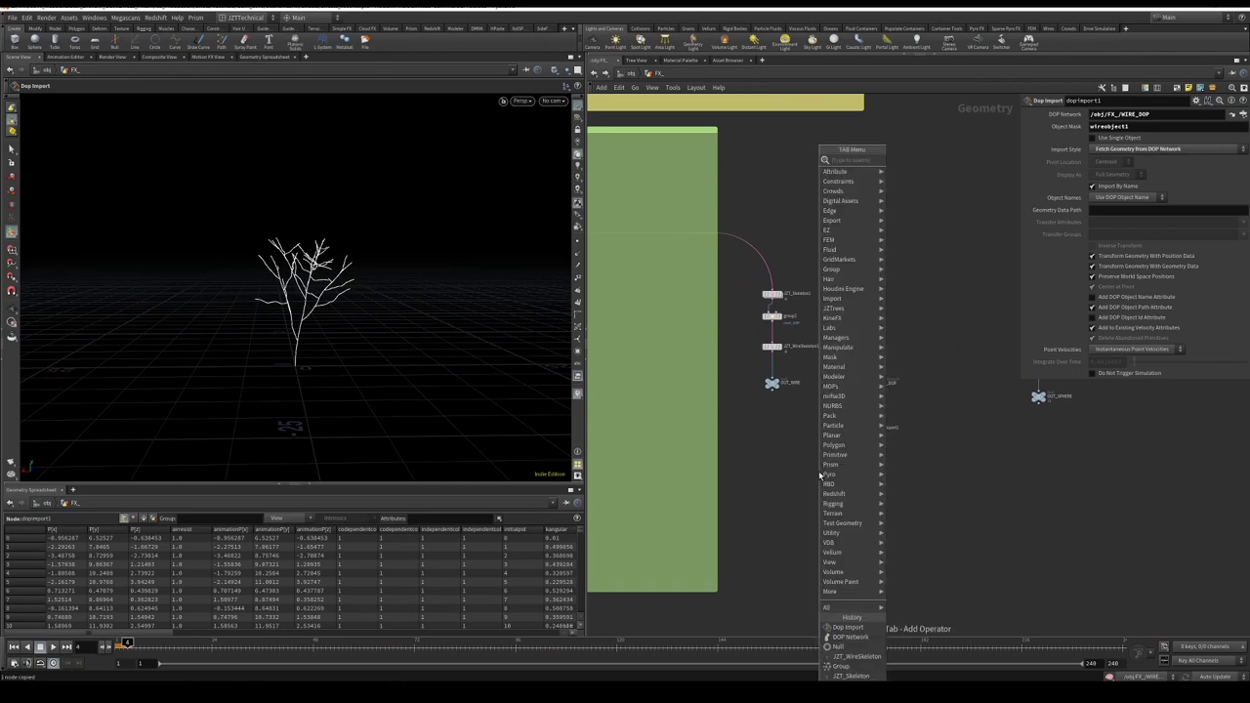
{"action": "type", "text": "skele"}
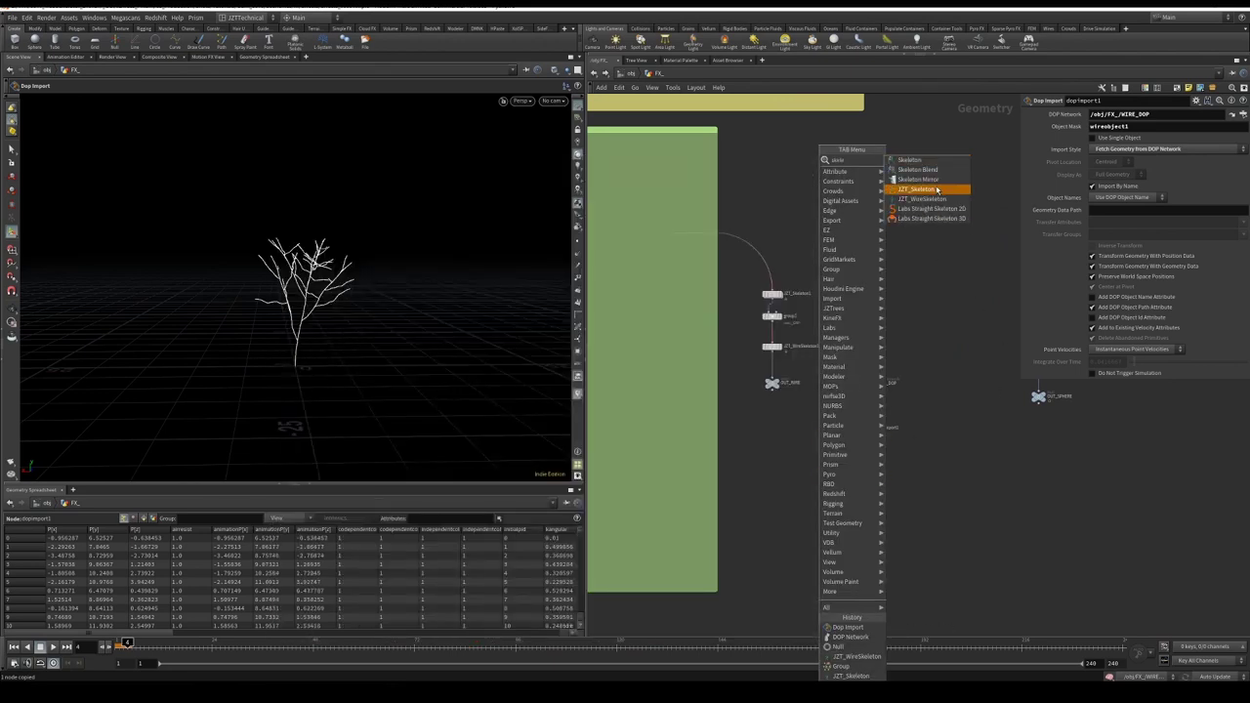
{"action": "left_click", "coordinate": [936, 188]}
{"action": "left_click", "coordinate": [818, 455]}
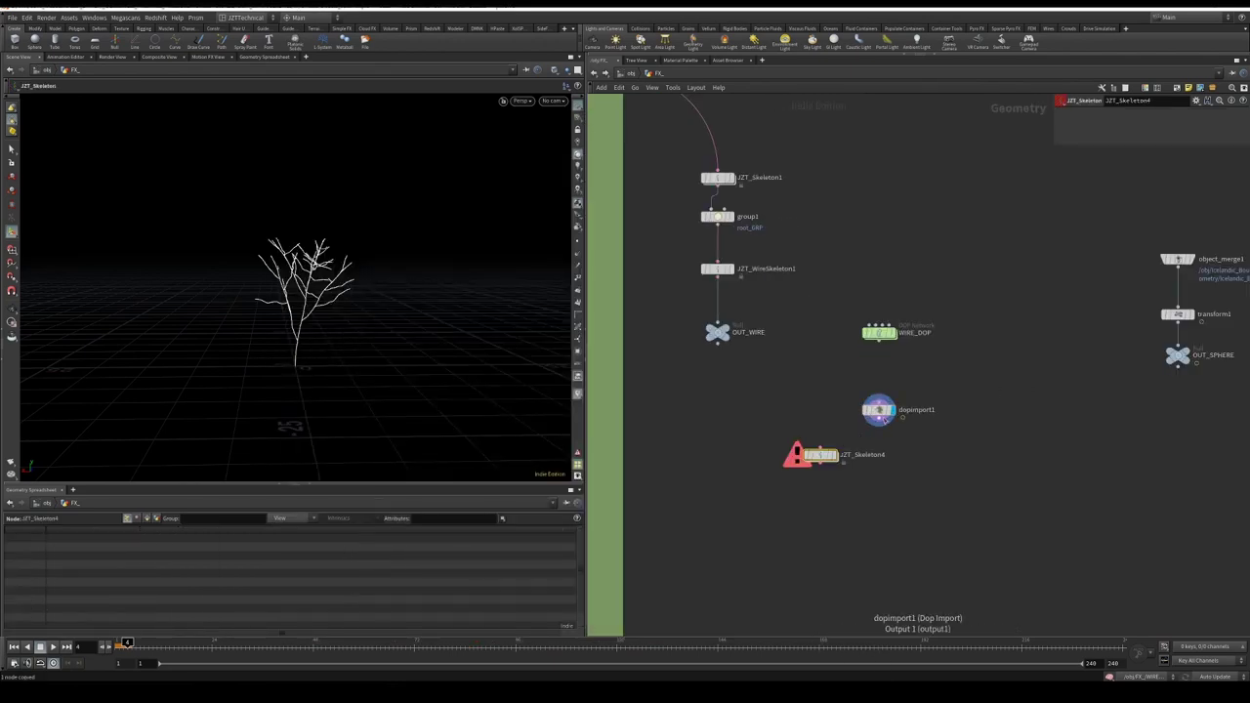
{"action": "left_click_drag", "start_coordinate": [823, 457], "coordinate": [788, 412]}
Connect the skeleton output of JZT_BranchGen3 to the input of JZT_Skeleton4
{"action": "scroll", "coordinate": [786, 457], "scroll_direction": "down", "scroll_amount": 4}
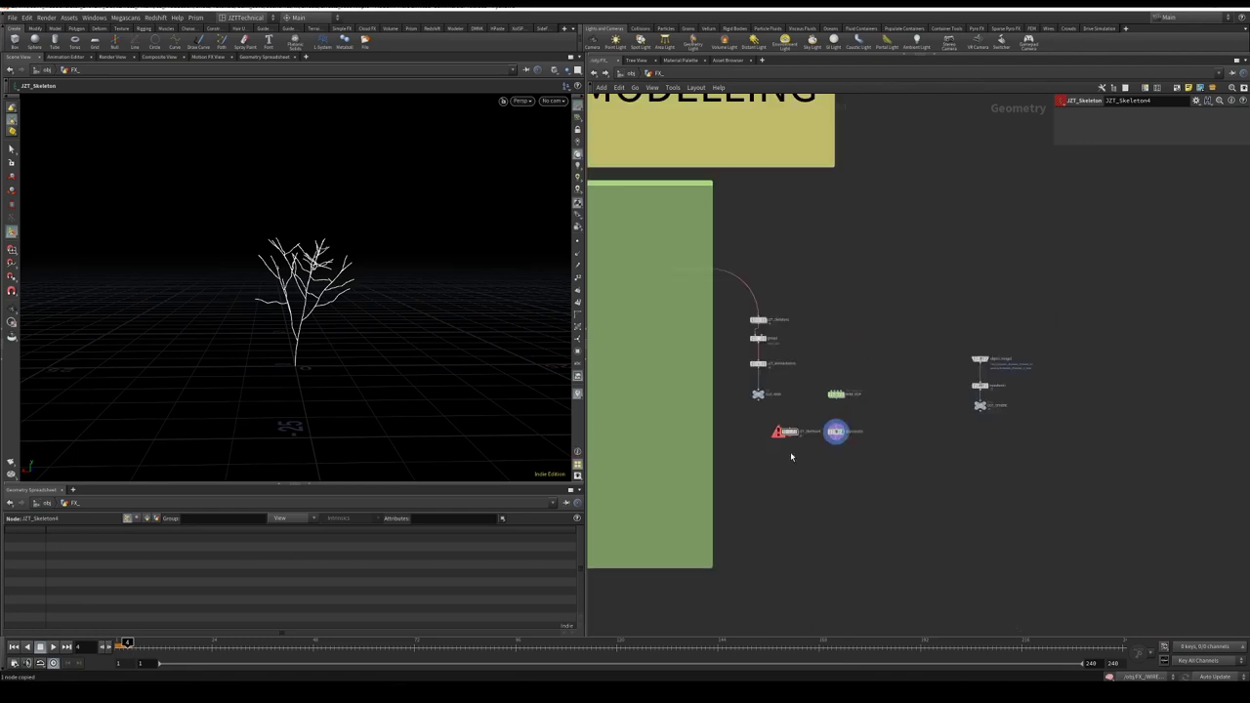
{"action": "middle_click_drag", "start_coordinate": [666, 410], "coordinate": [957, 420]}
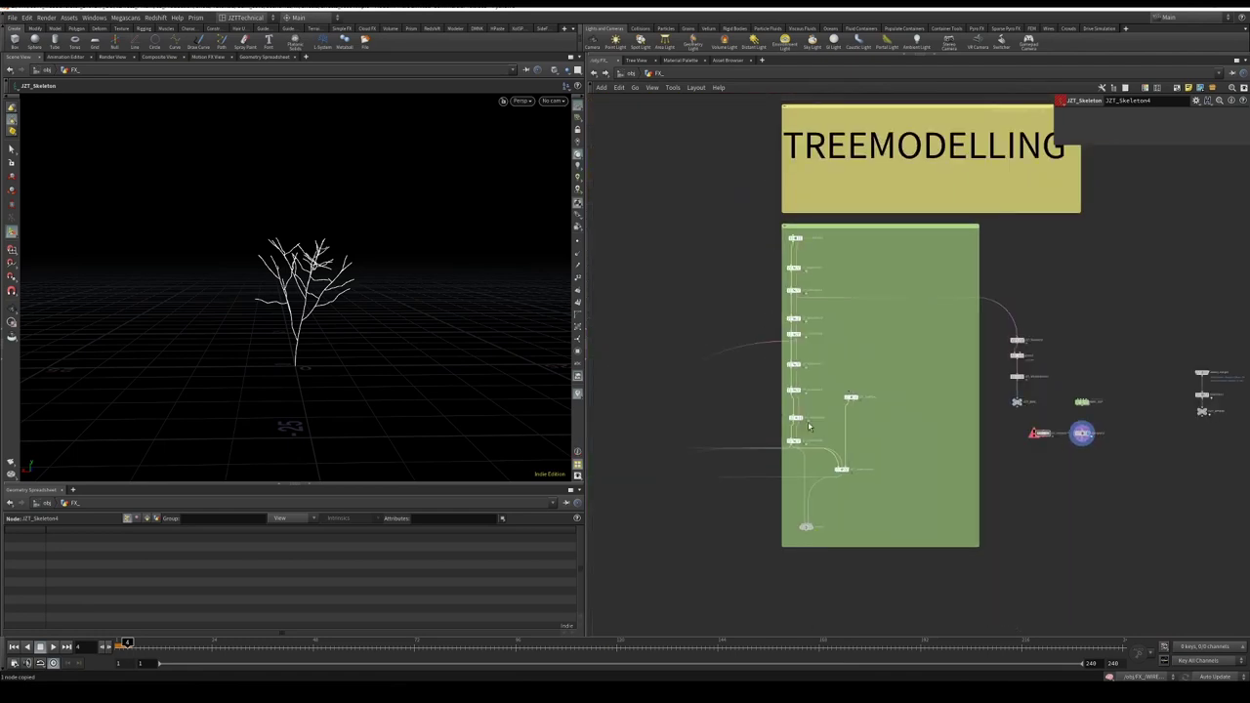
{"action": "scroll", "coordinate": [782, 387], "scroll_direction": "up", "scroll_amount": 5}
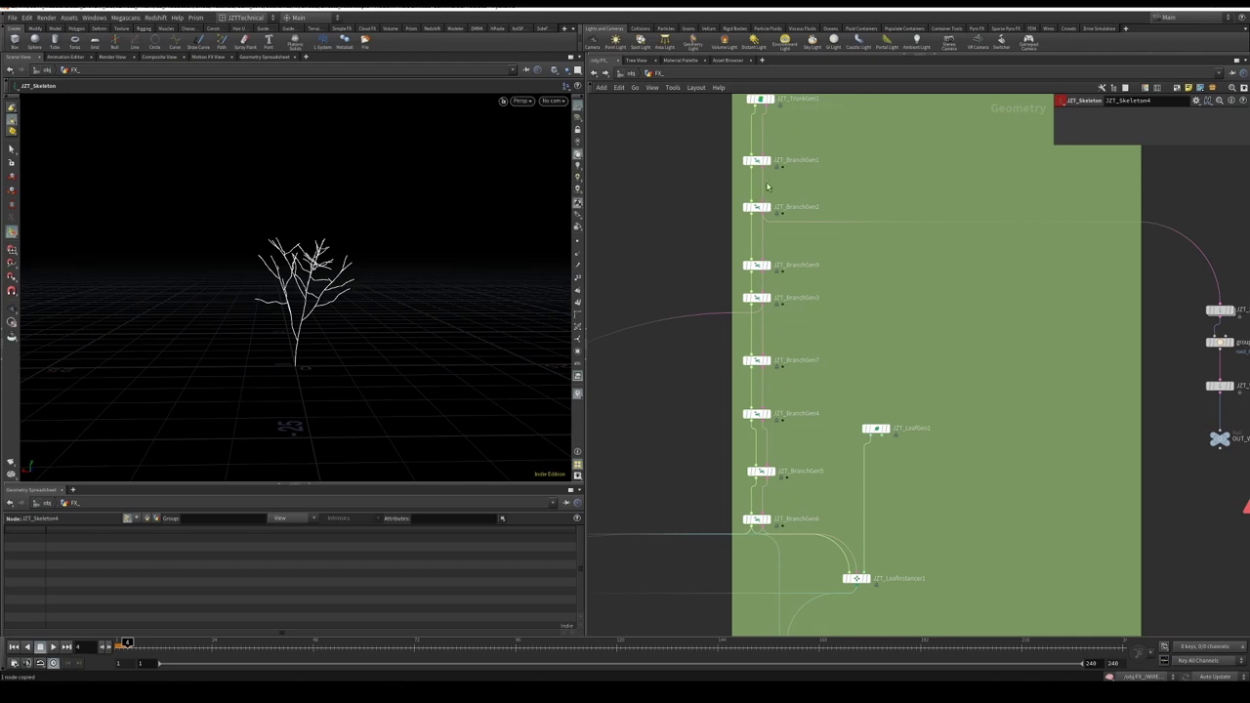
{"action": "middle_click_drag", "start_coordinate": [827, 335], "coordinate": [762, 331]}
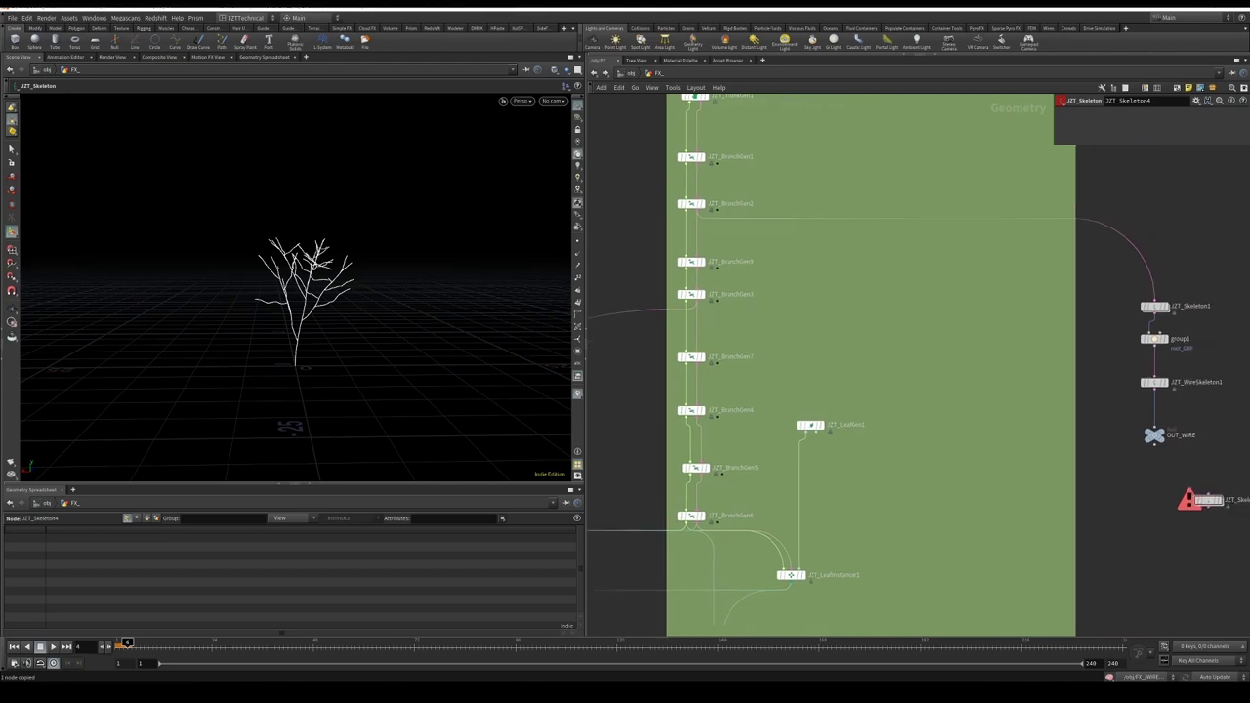
{"action": "scroll", "coordinate": [870, 267], "scroll_direction": "up", "scroll_amount": 2}
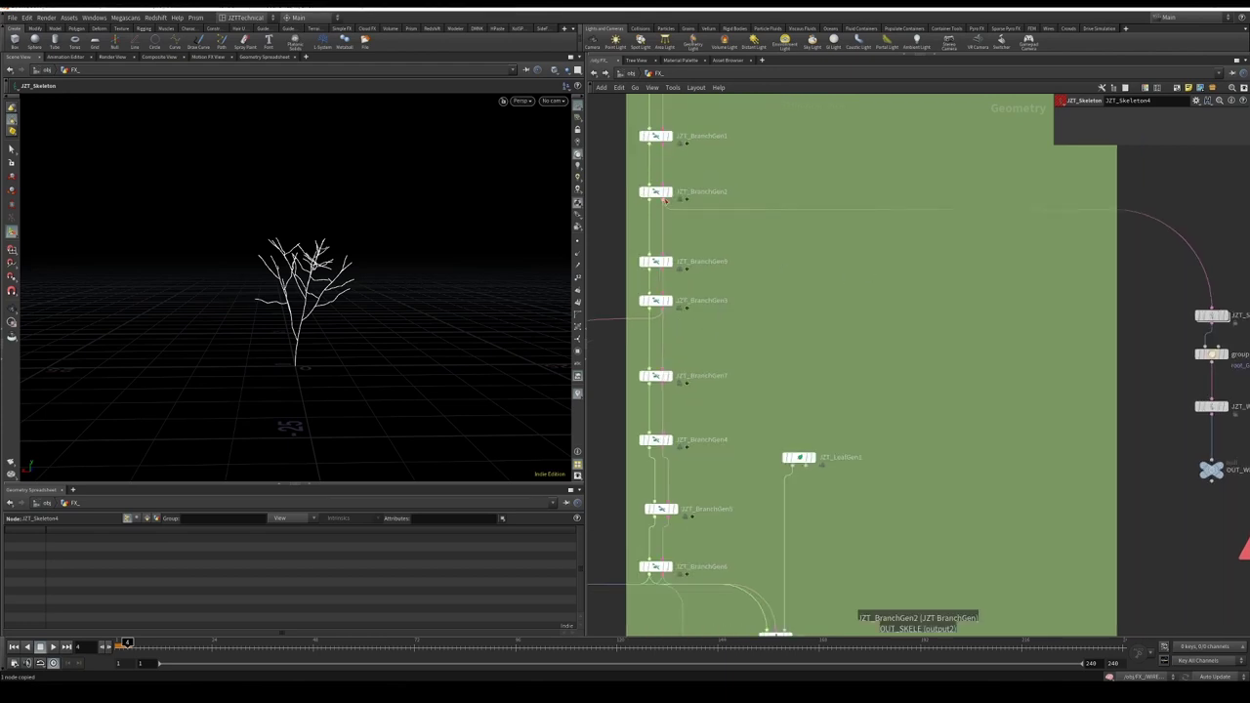
{"action": "left_click", "coordinate": [654, 314]}
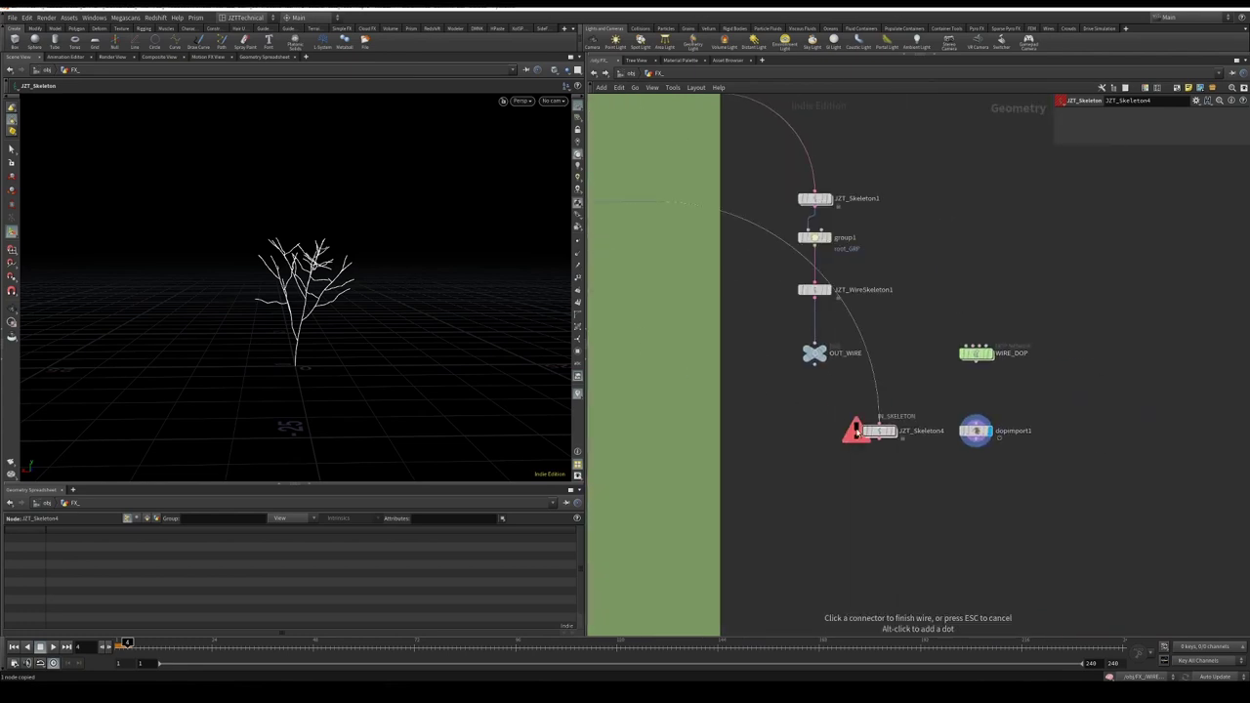
{"action": "left_click", "coordinate": [884, 435]}
Display JZT_Skeleton4 and move it slightly below dopimport1's level
{"action": "left_click_drag", "start_coordinate": [884, 435], "coordinate": [881, 465]}
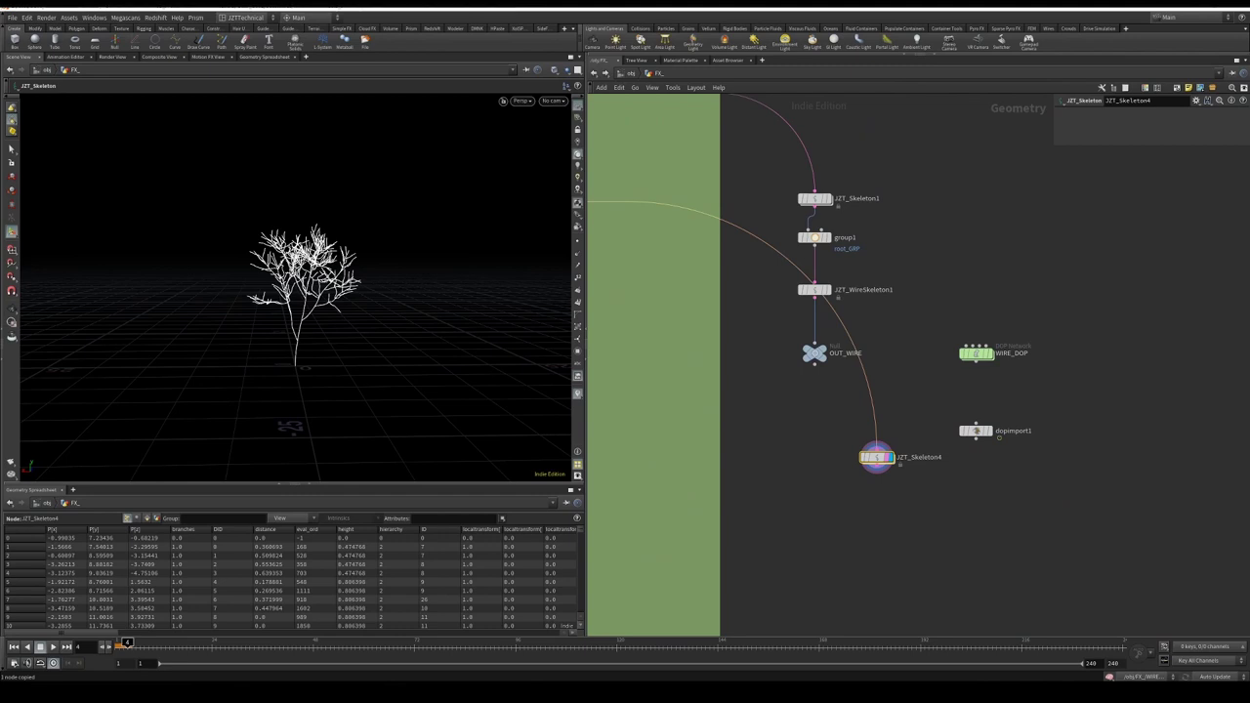
{"action": "mouse_move", "coordinate": [881, 460]}
{"action": "left_mouse_down"}
{"action": "mouse_move", "coordinate": [865, 485]}
{"action": "mouse_move", "coordinate": [841, 479]}
{"action": "mouse_move", "coordinate": [871, 471]}
{"action": "left_mouse_up"}
{"action": "scroll", "coordinate": [864, 402], "scroll_direction": "up", "scroll_amount": 2}
{"action": "mouse_move", "coordinate": [820, 349]}
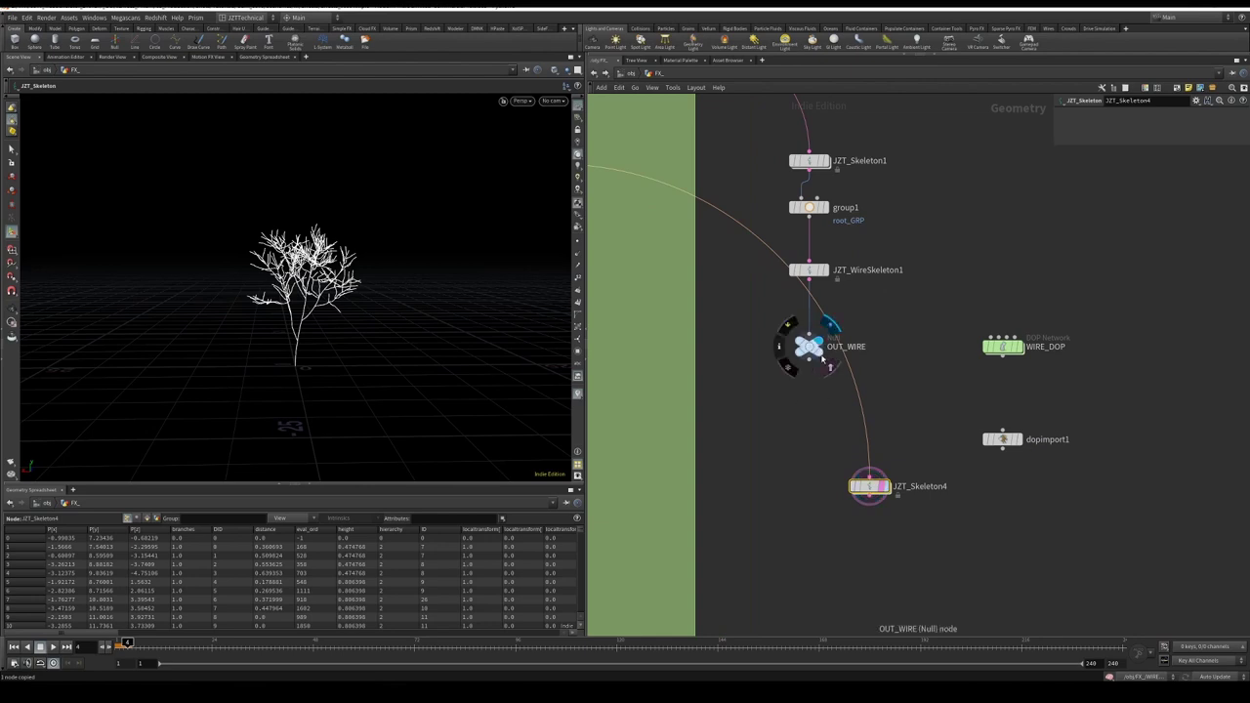
Display OUT_WIRE and JZT_Skeleton4 in turn to compare their trees, and nudge JZT_Skeleton4 up closer to dopimport1's level
{"action": "left_click", "coordinate": [829, 326]}
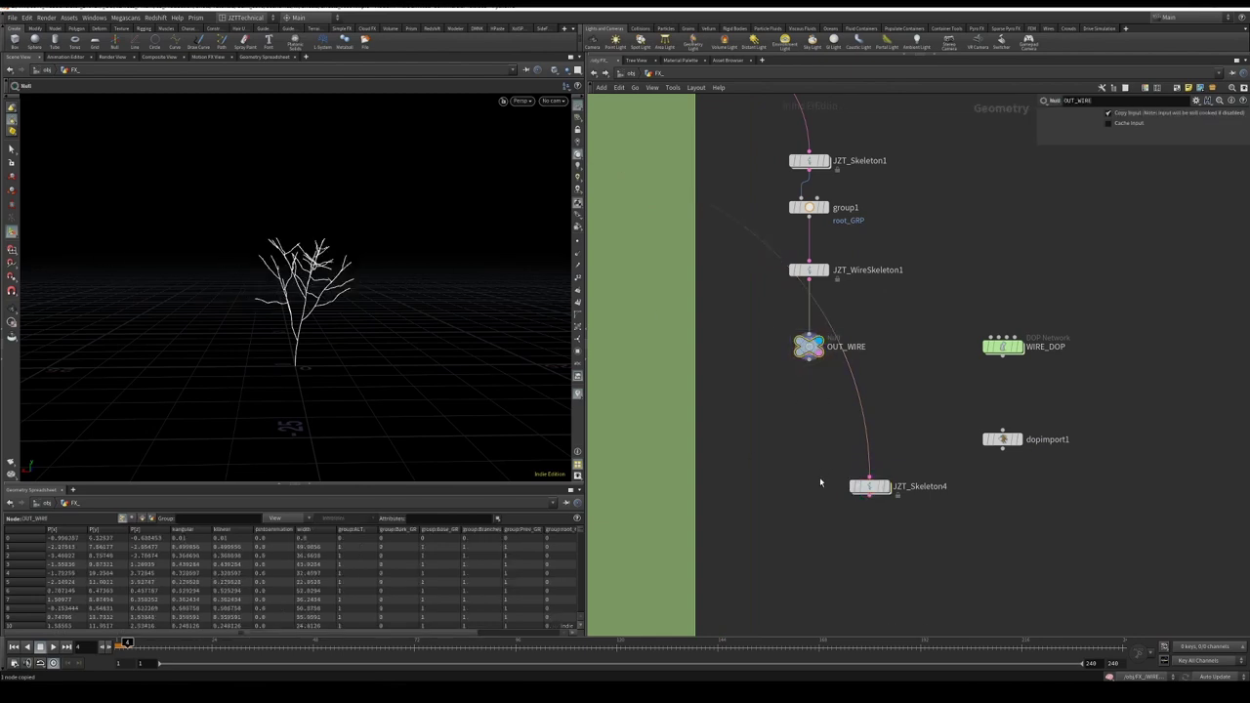
{"action": "left_click", "coordinate": [888, 466]}
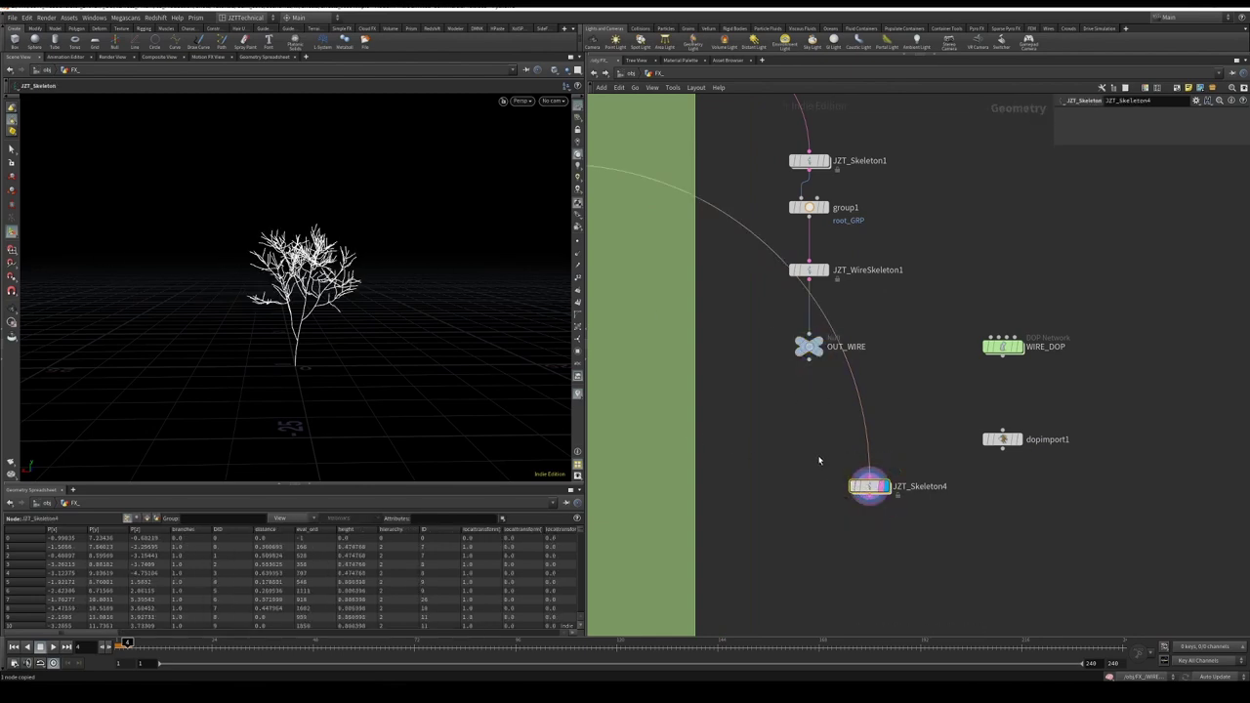
{"action": "left_click_drag", "start_coordinate": [869, 485], "coordinate": [875, 456]}
Add a Blast node beside dopimport1, on the side facing OUT_SPHERE
{"action": "mouse_move", "coordinate": [1002, 442]}
{"action": "scroll", "coordinate": [919, 498], "scroll_direction": "down", "scroll_amount": 3}
{"action": "key", "text": "Tab"}
{"action": "type", "text": "bl"}
{"action": "key", "text": "Return"}
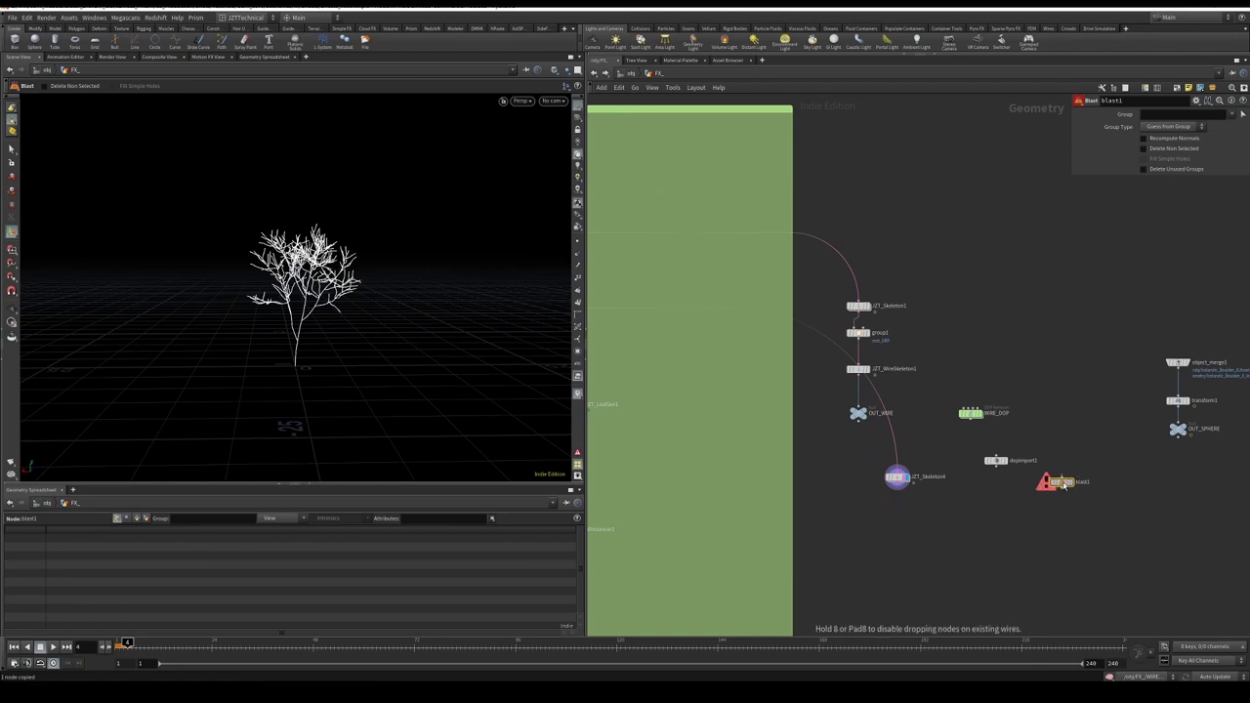
{"action": "left_click", "coordinate": [1064, 485]}
Connect an output of JZT_BranchGen3 in the green tree network to the input of blast1
{"action": "middle_click_drag", "start_coordinate": [960, 457], "coordinate": [1143, 455]}
{"action": "middle_click_drag", "start_coordinate": [800, 294], "coordinate": [965, 355]}
{"action": "left_click", "coordinate": [838, 361]}
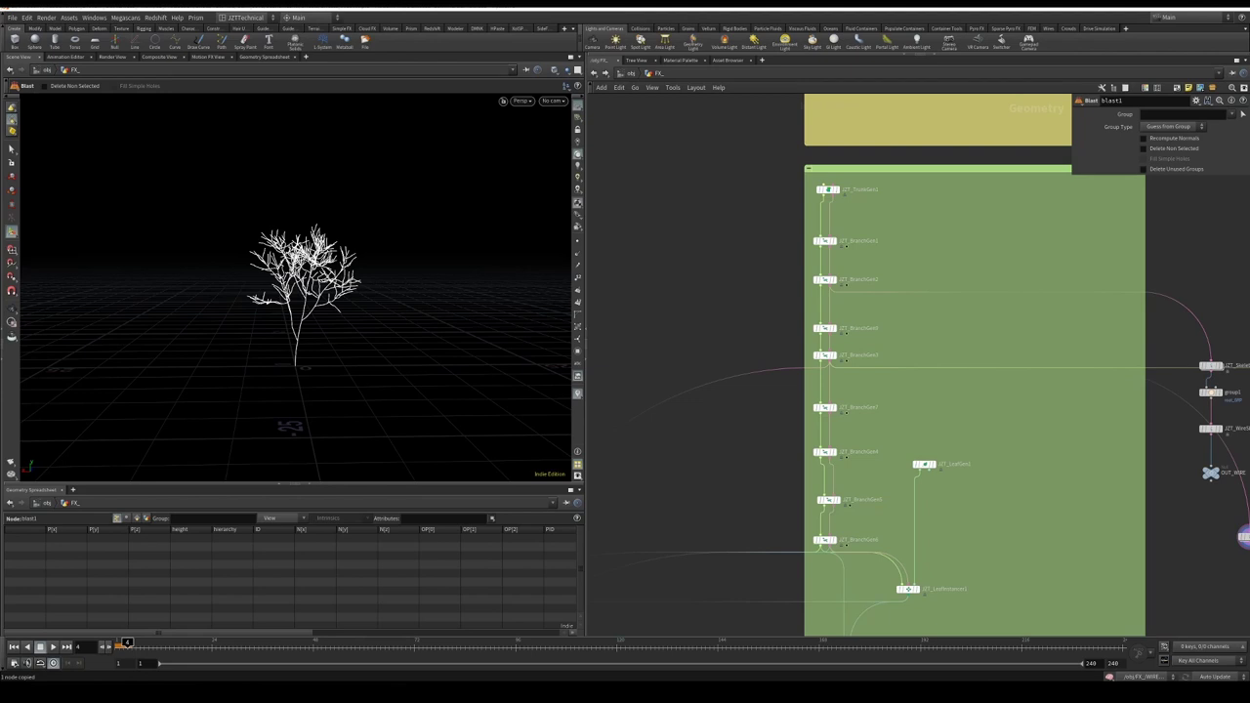
{"action": "scroll", "coordinate": [987, 400], "scroll_direction": "up", "scroll_amount": 2}
{"action": "scroll", "coordinate": [988, 400], "scroll_direction": "down", "scroll_amount": 2}
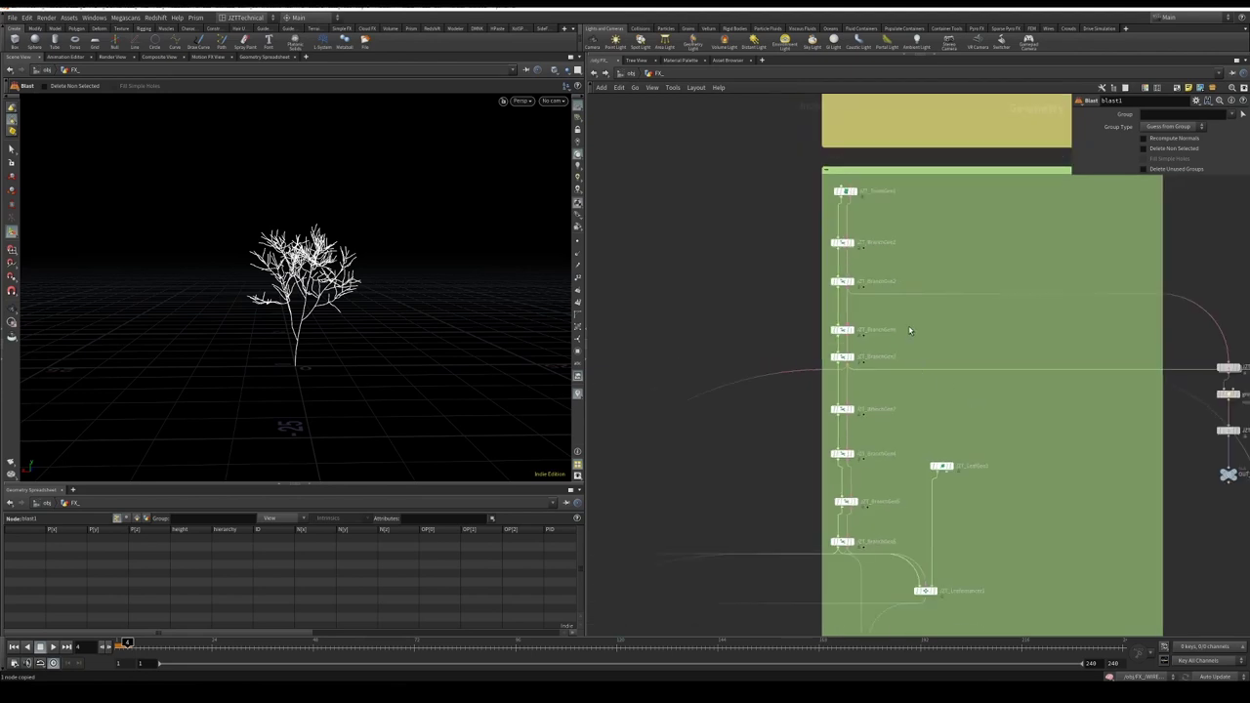
Check the Custom Group names on JZT_BranchGen9 and JZT_BranchGen3
{"action": "left_click", "coordinate": [872, 336]}
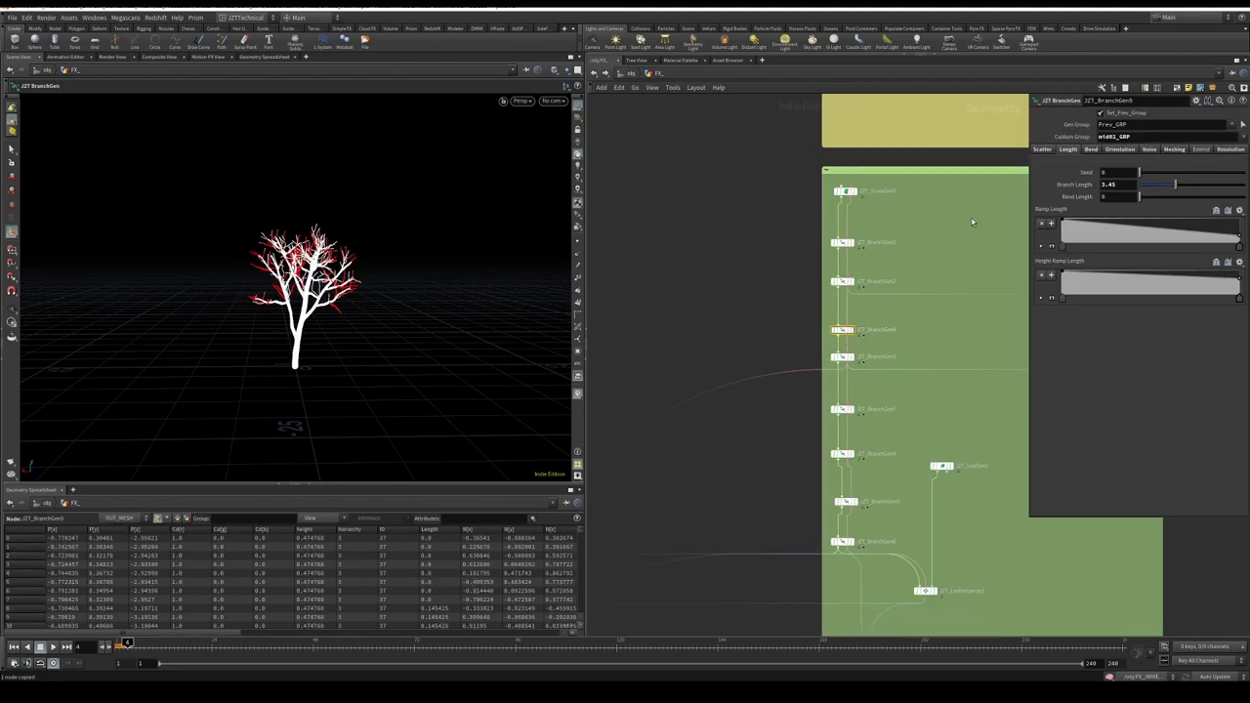
{"action": "left_click_drag", "start_coordinate": [1131, 136], "coordinate": [1098, 138]}
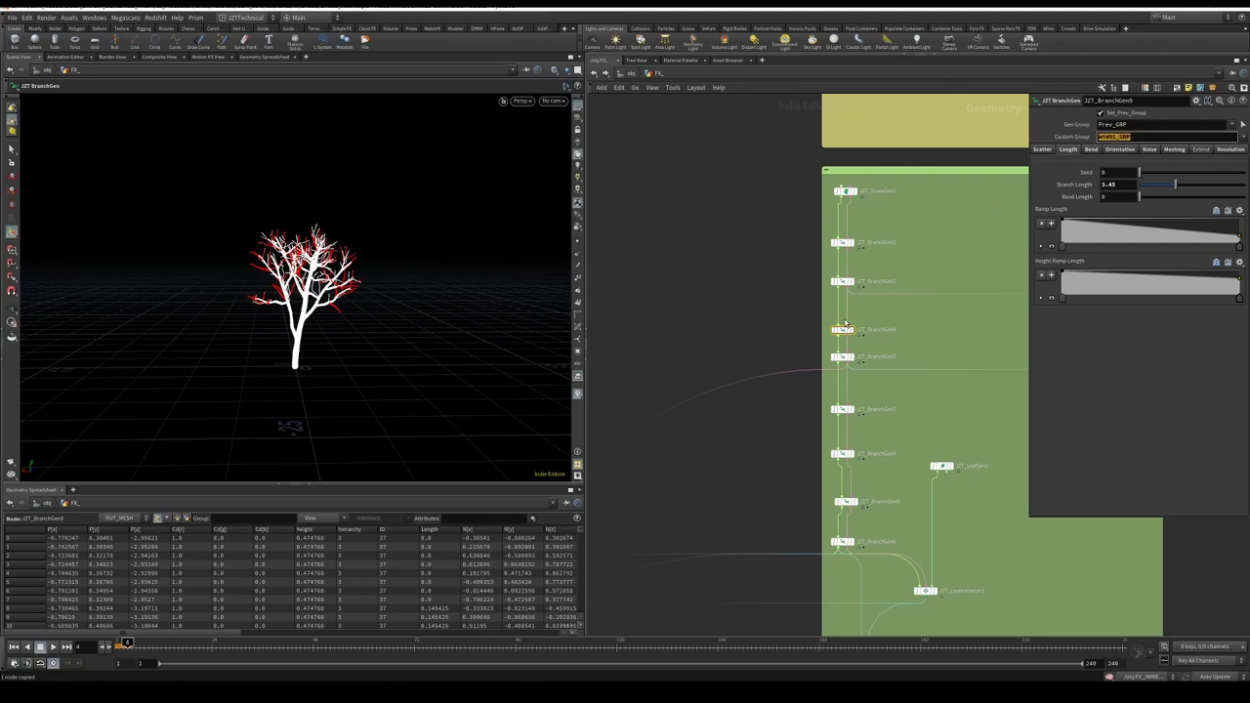
{"action": "left_click", "coordinate": [838, 356]}
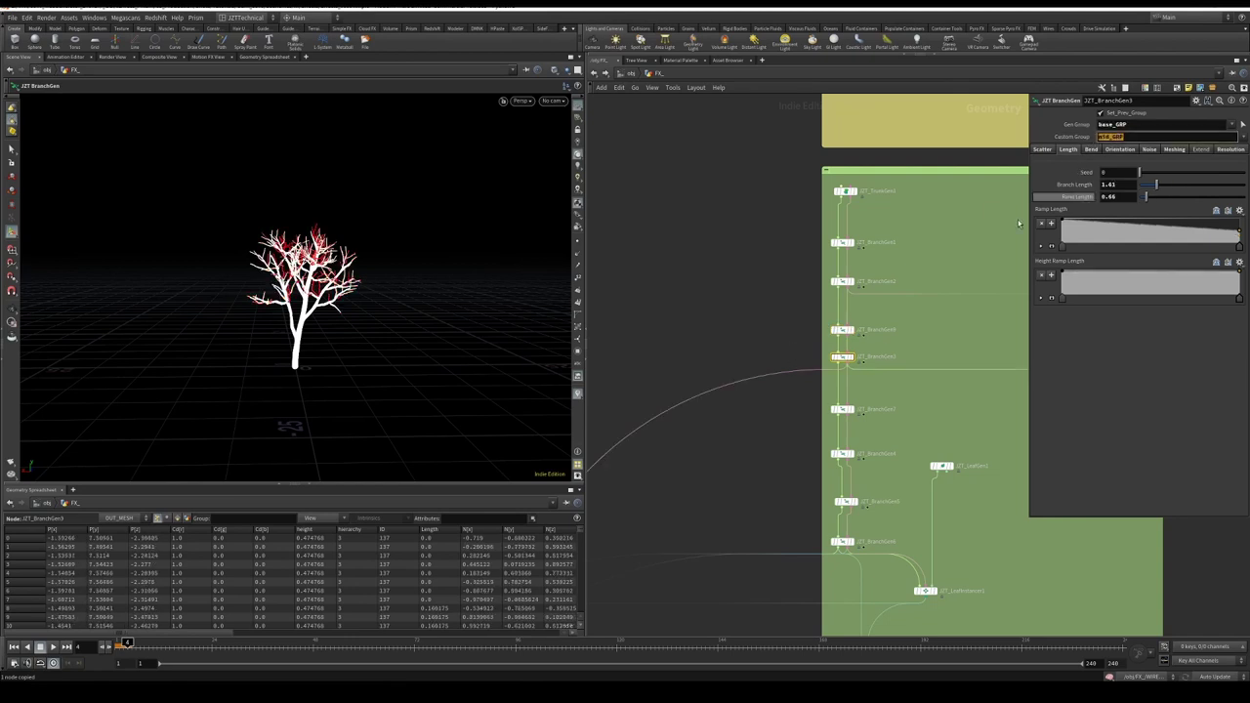
{"action": "key", "text": "u"}
Display blast1, enable its Delete Non Selected option, and dismiss the autosave prompt for this session
{"action": "left_click", "coordinate": [943, 462]}
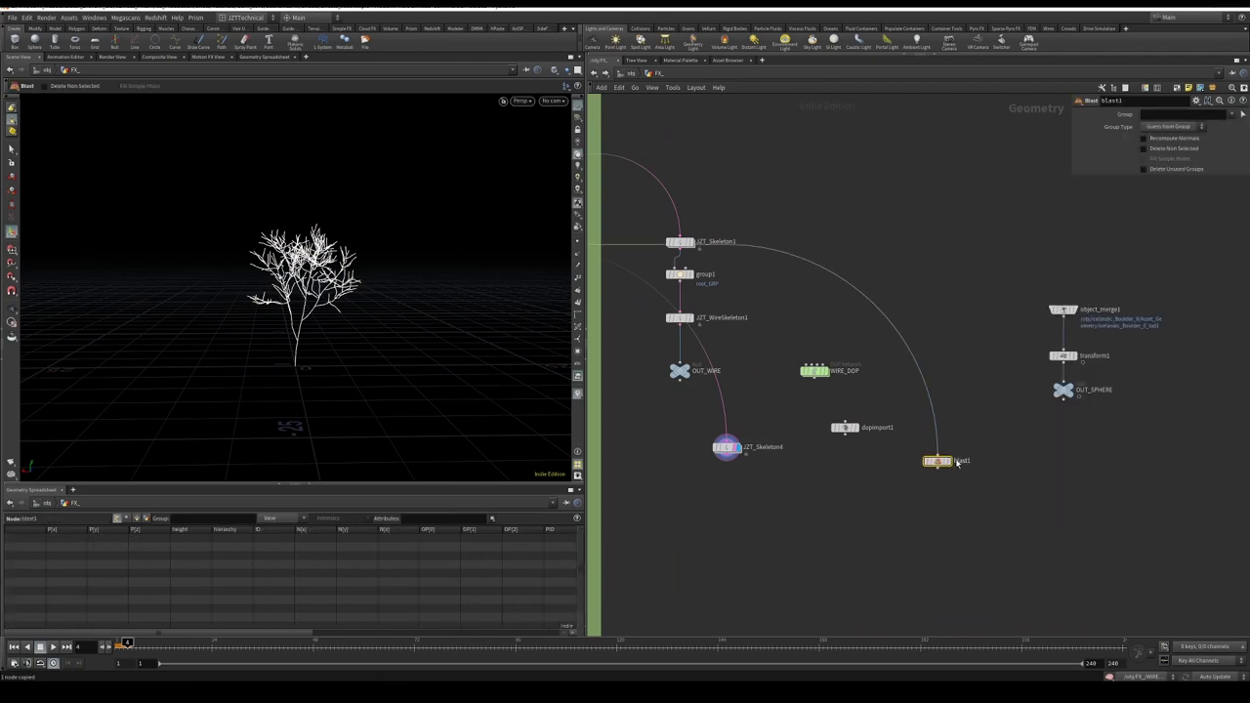
{"action": "scroll", "coordinate": [961, 473], "scroll_direction": "up", "scroll_amount": 2}
{"action": "left_click", "coordinate": [949, 440]}
{"action": "left_click", "coordinate": [949, 480]}
{"action": "left_click", "coordinate": [1143, 148]}
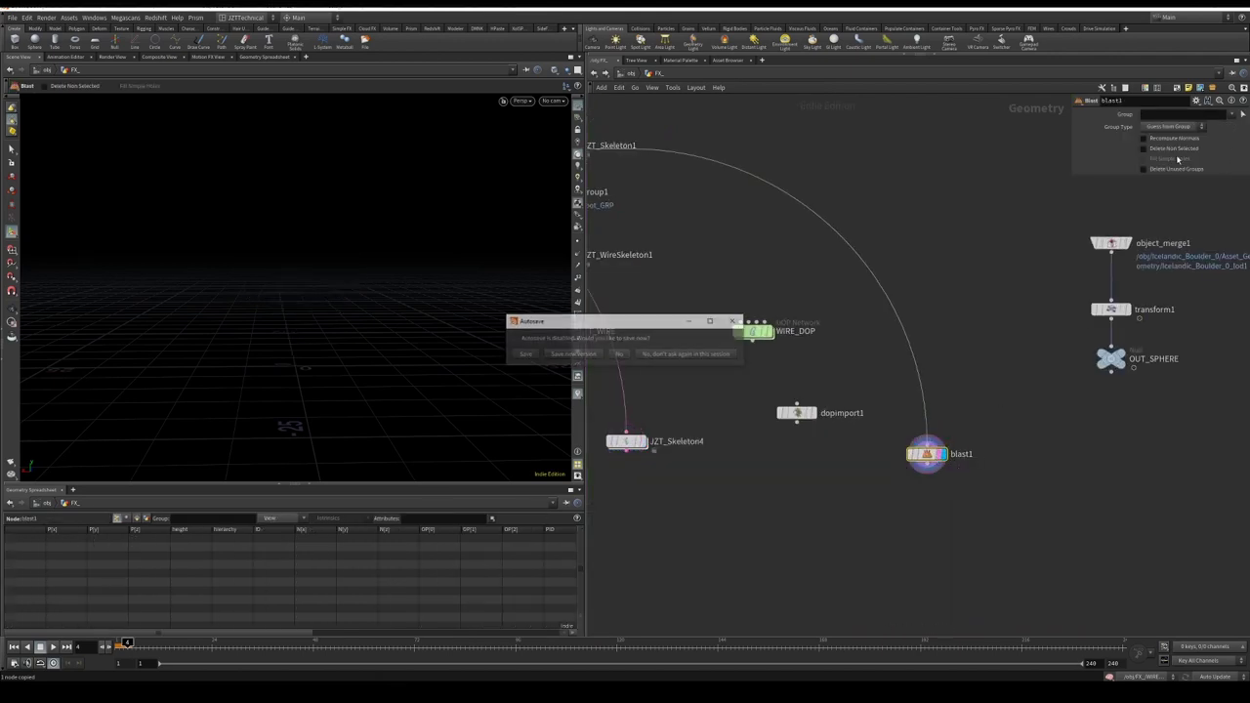
{"action": "left_click", "coordinate": [711, 356]}
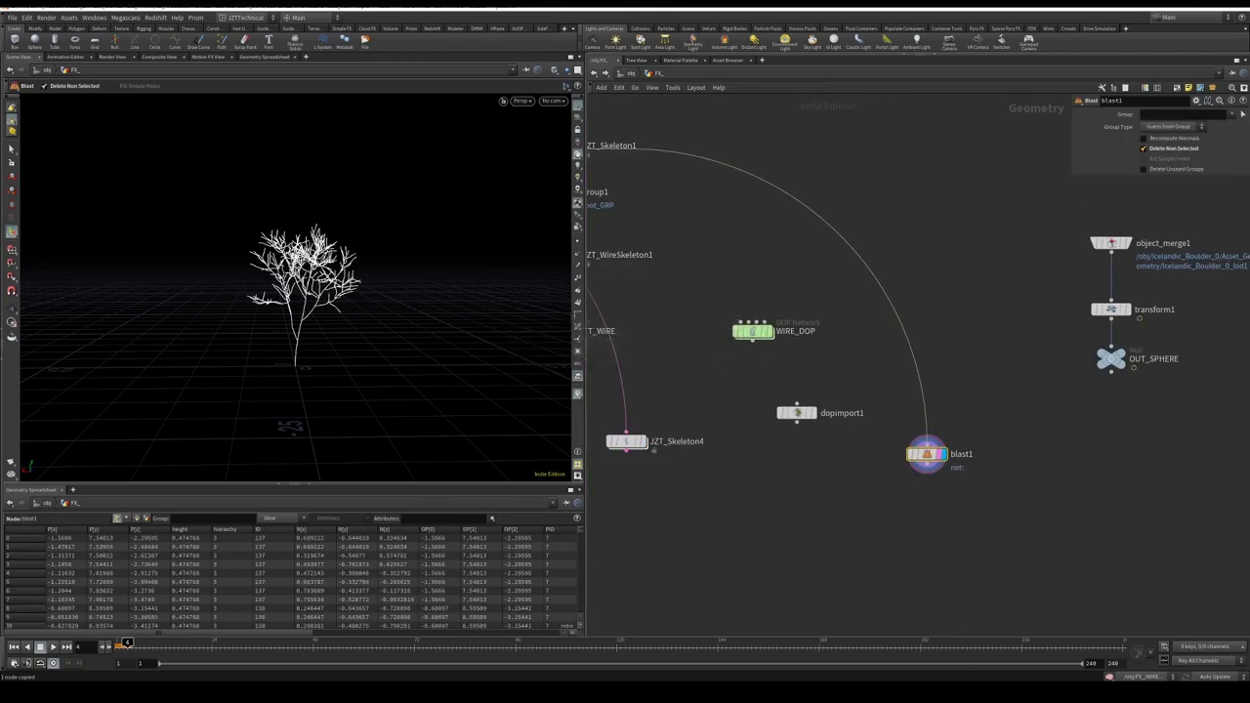
Set blast1's Group to mid_GRP and mid02_GRP, and align the node with JZT_Skeleton4
{"action": "left_click", "coordinate": [1229, 116]}
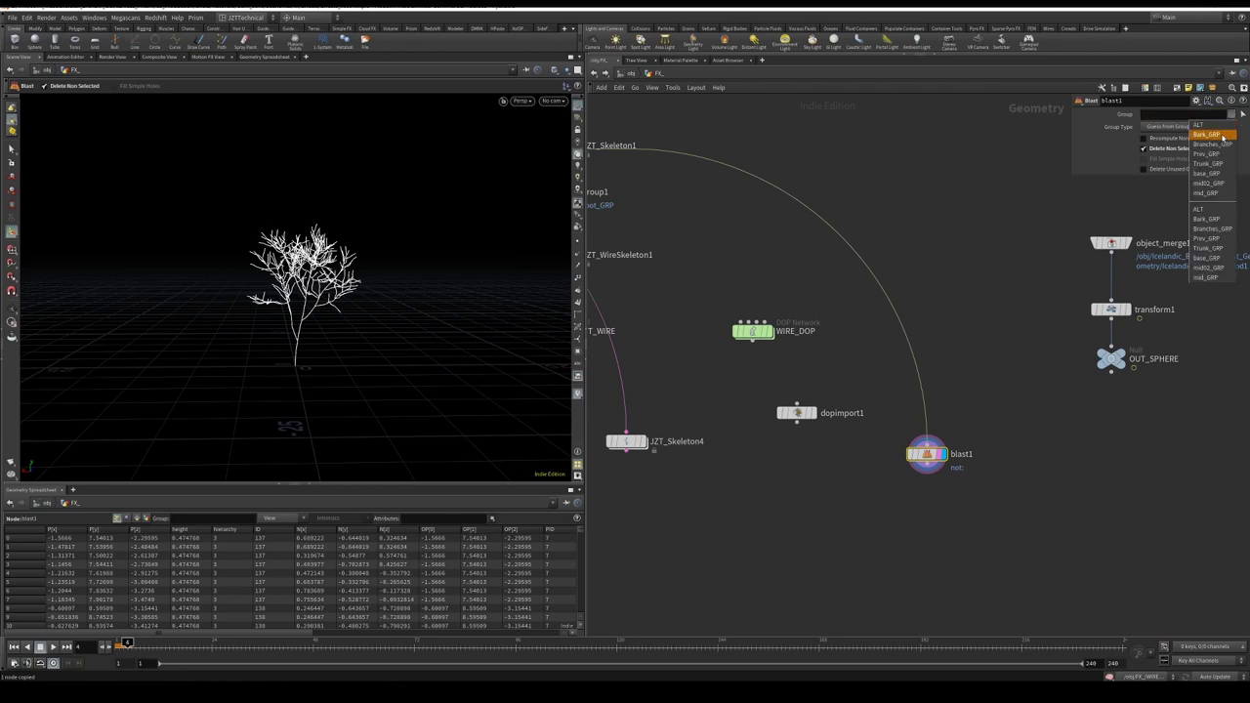
{"action": "left_click", "coordinate": [1219, 280]}
{"action": "left_click", "coordinate": [1230, 114]}
{"action": "left_click", "coordinate": [1208, 267]}
{"action": "middle_click_drag", "start_coordinate": [689, 484], "coordinate": [716, 473]}
{"action": "left_click_drag", "start_coordinate": [952, 446], "coordinate": [957, 433]}
{"action": "middle_click_drag", "start_coordinate": [797, 461], "coordinate": [845, 459]}
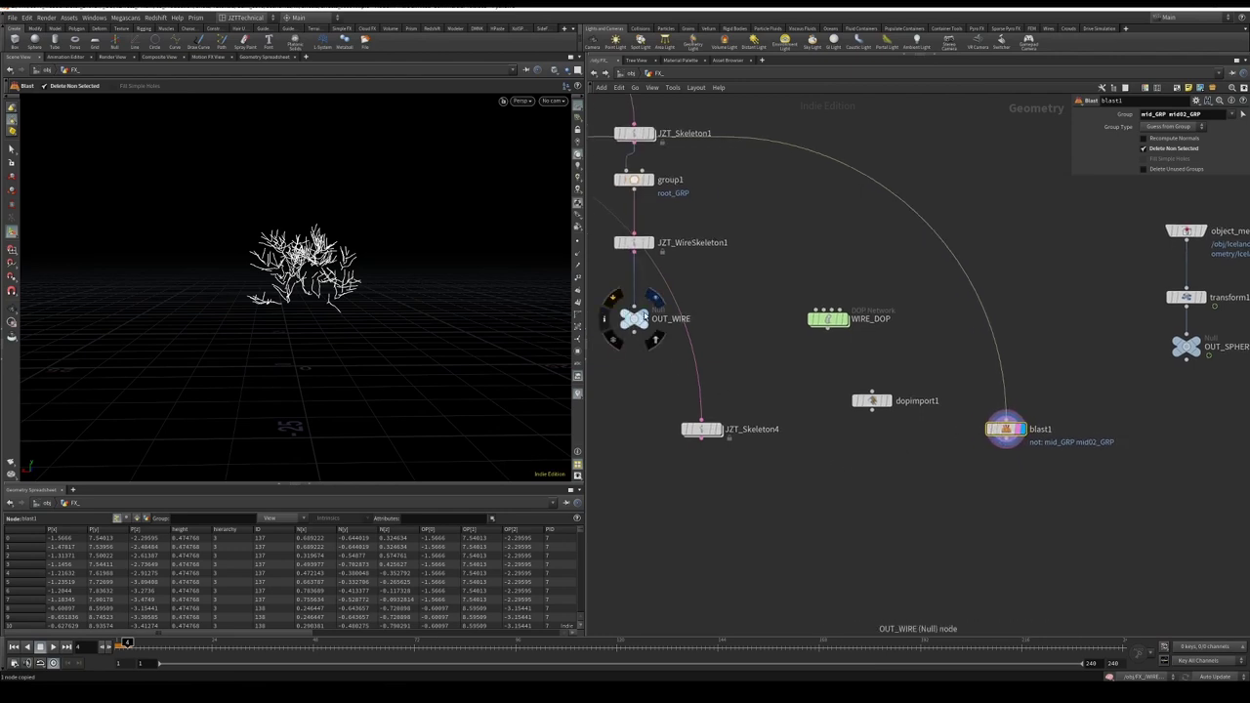
Compare the wires of OUT_WIRE with the missing branches kept by blast1
{"action": "left_click", "coordinate": [644, 311]}
{"action": "left_click", "coordinate": [647, 332]}
{"action": "left_click", "coordinate": [635, 323]}
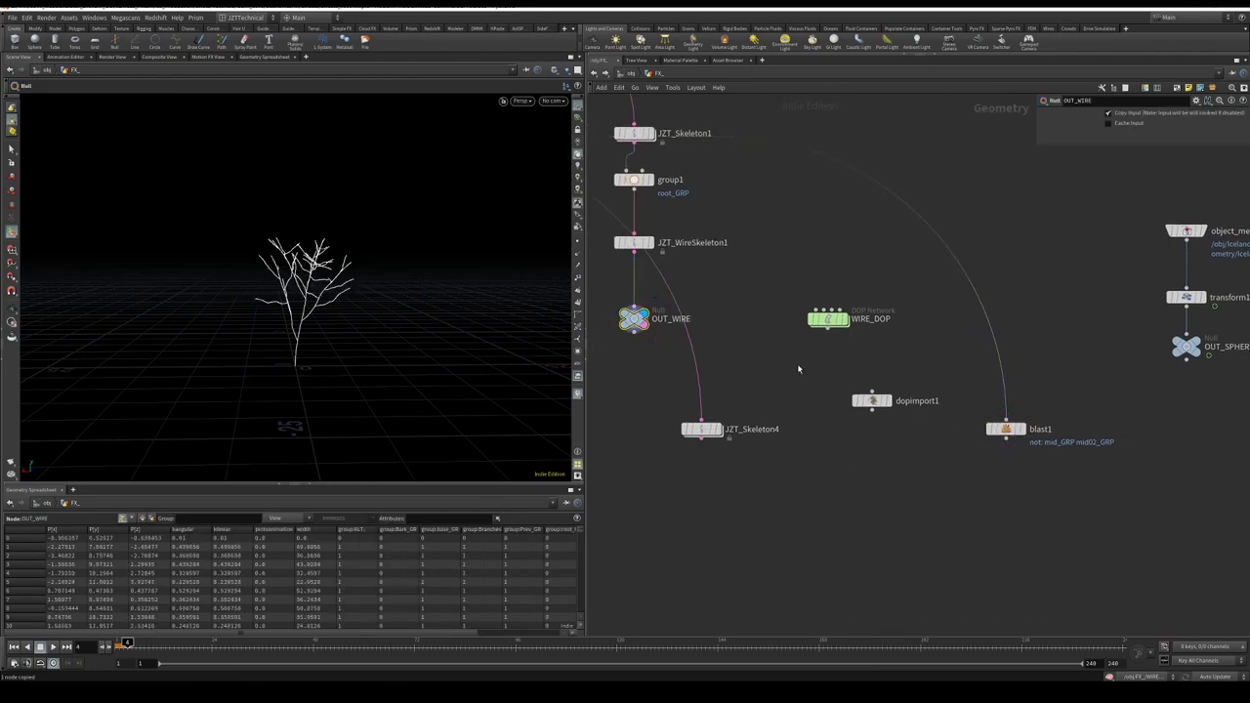
{"action": "left_click", "coordinate": [1021, 429]}
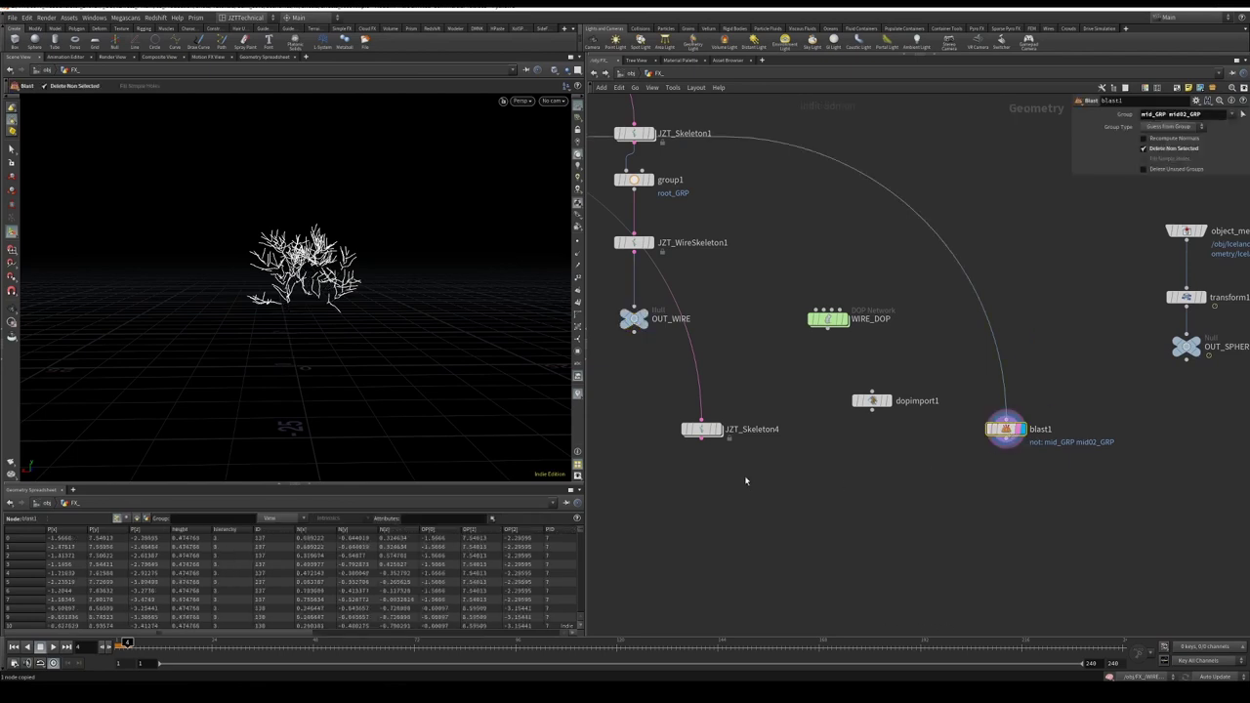
Line up dopimport1 between JZT_Skeleton4 and blast1, and add a JZT AnimTransfer node below it
{"action": "left_click_drag", "start_coordinate": [863, 414], "coordinate": [842, 439]}
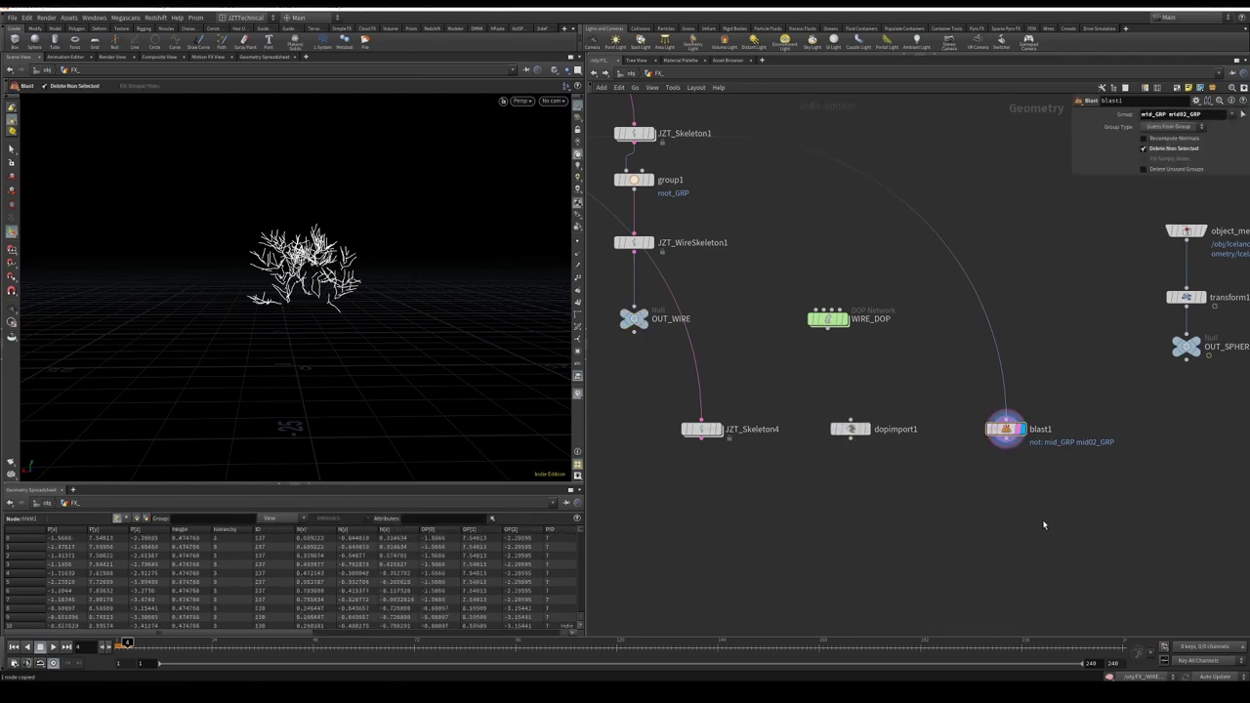
{"action": "key", "text": "Tab"}
{"action": "type", "text": "jzt an"}
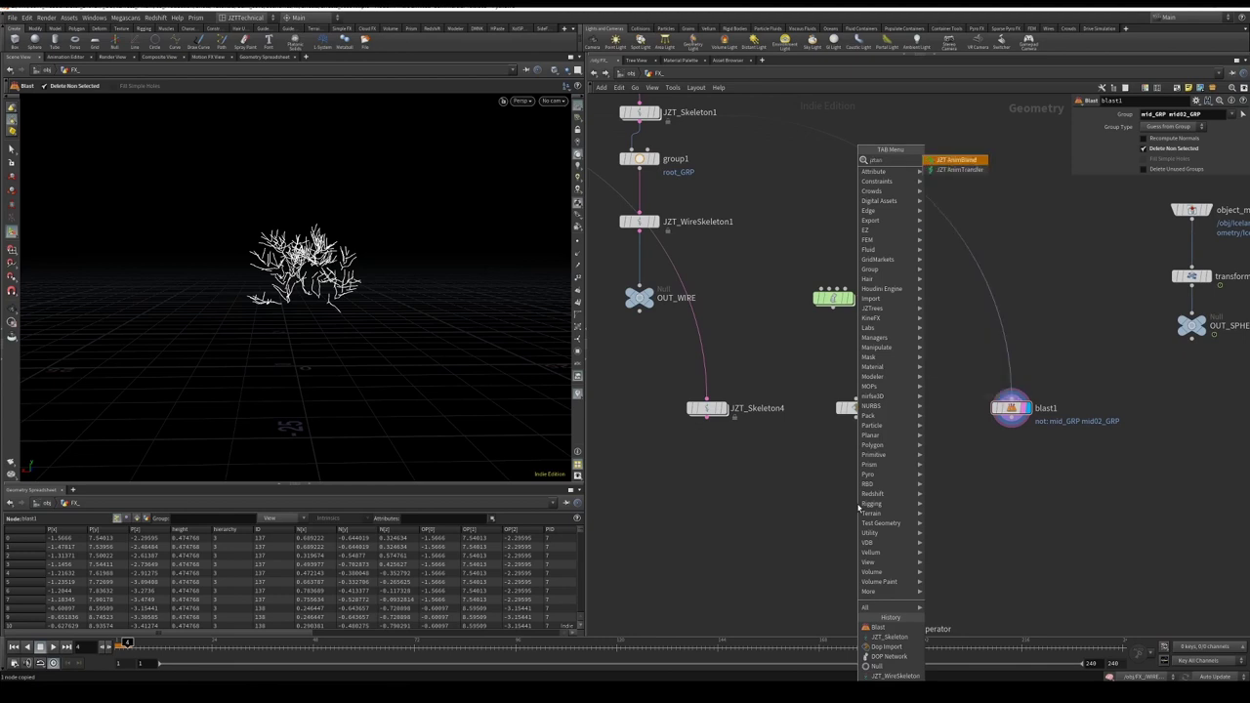
{"action": "key", "text": "Down"}
{"action": "key", "text": "Return"}
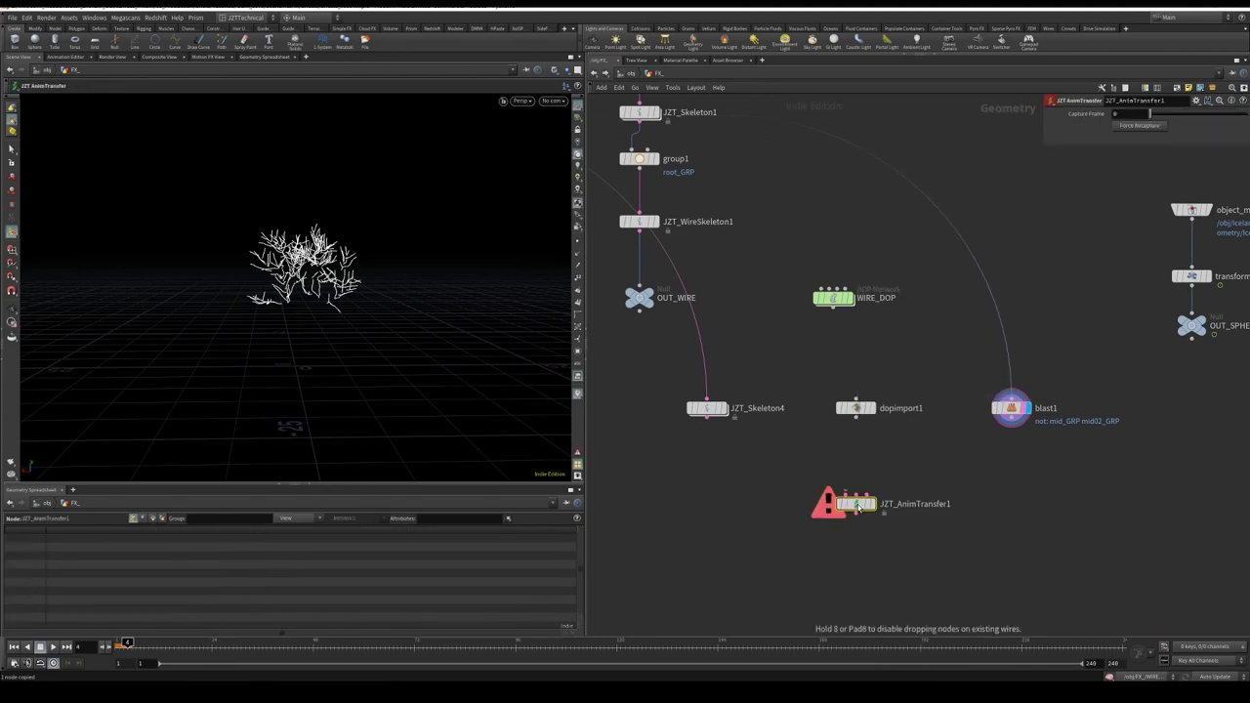
{"action": "left_click", "coordinate": [857, 506]}
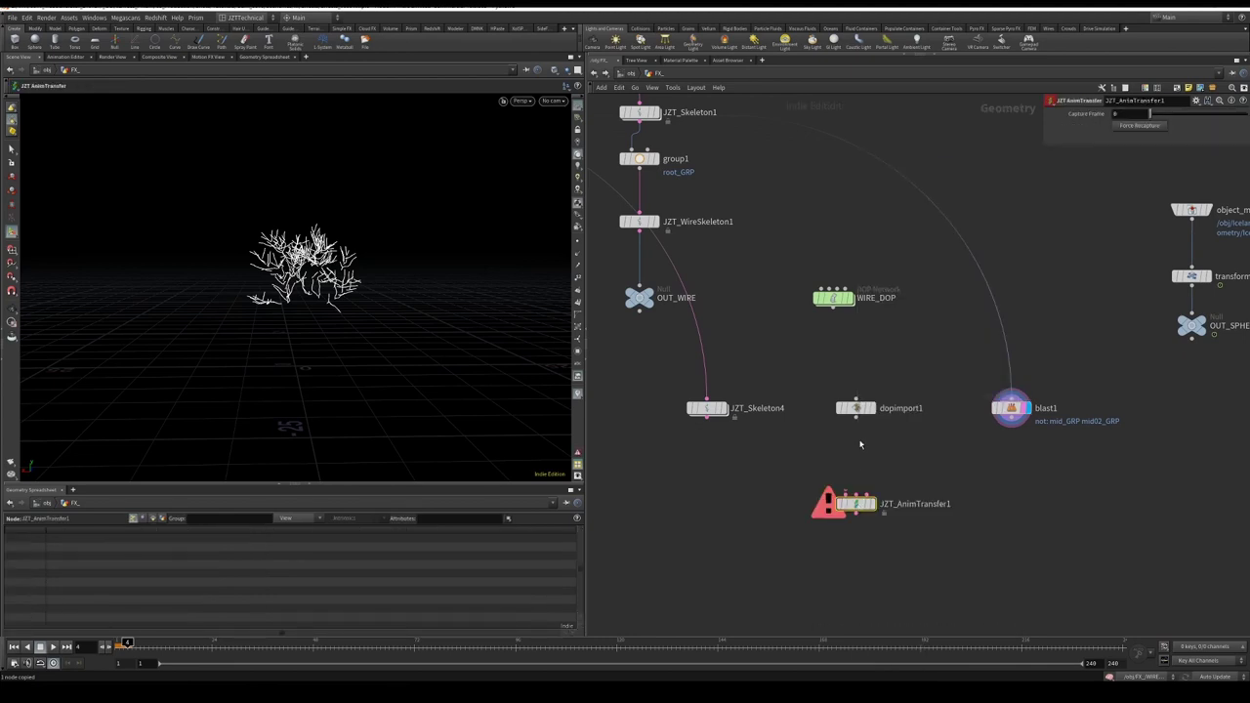
Connect dopimport1, blast1 and JZT_Skeleton4 to the first, second and third inputs of JZT_AnimTransfer1
{"action": "left_click", "coordinate": [846, 493]}
{"action": "left_click", "coordinate": [859, 435]}
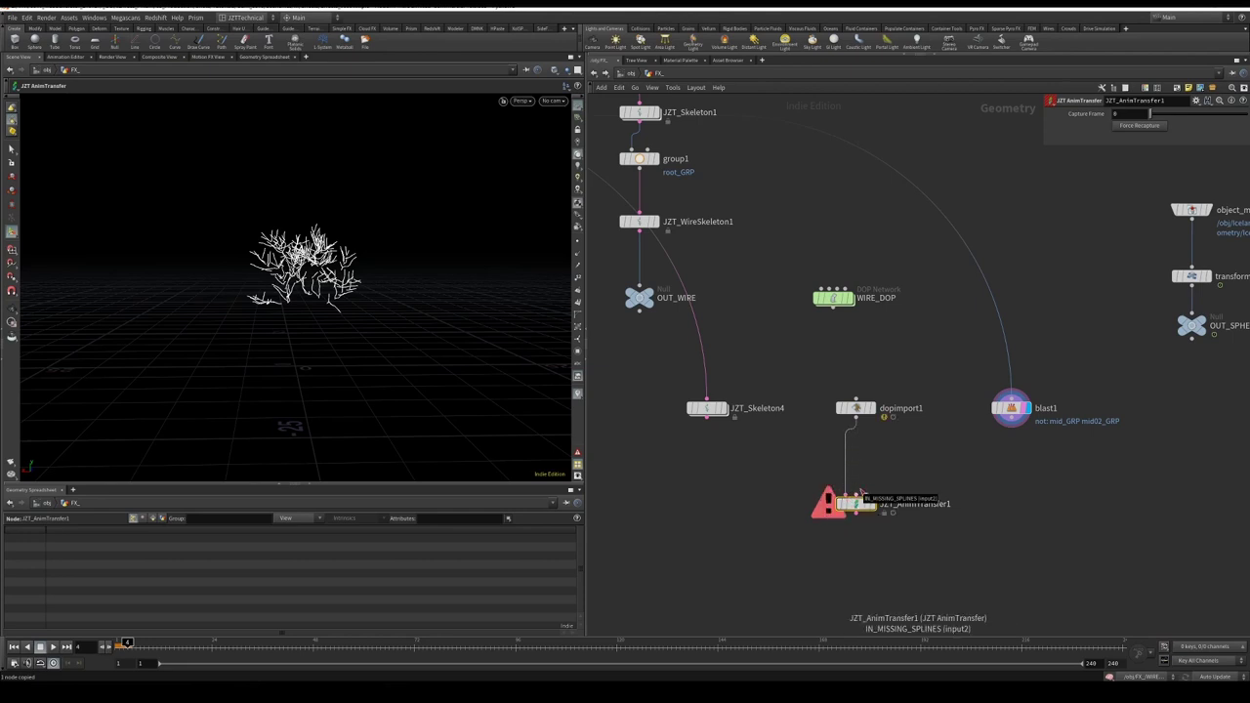
{"action": "left_click", "coordinate": [856, 494]}
{"action": "left_click", "coordinate": [1010, 426]}
{"action": "left_click", "coordinate": [865, 495]}
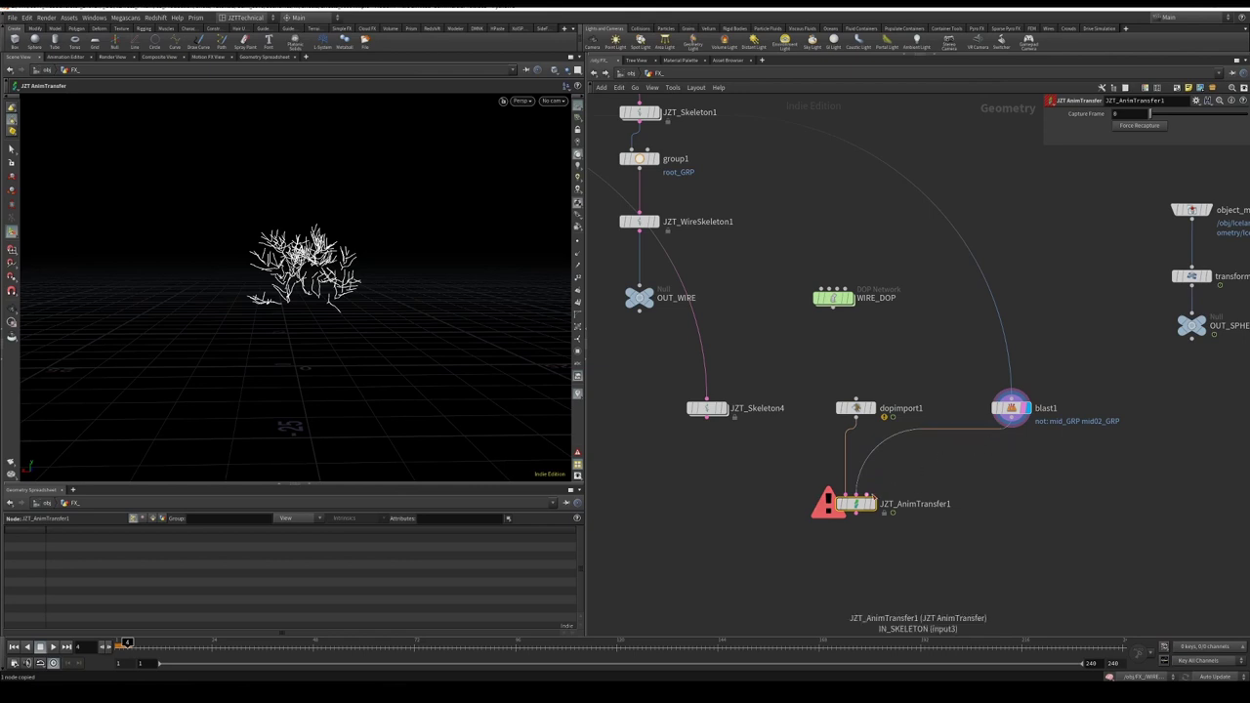
{"action": "left_click", "coordinate": [733, 445]}
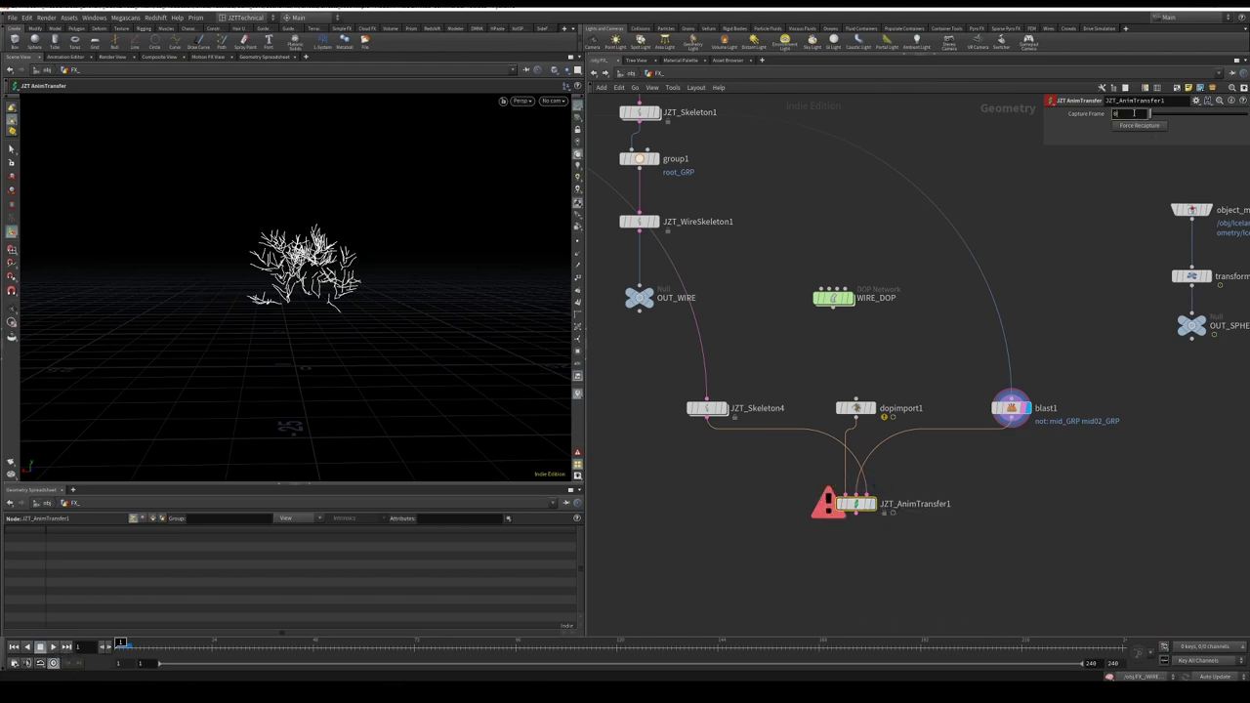
Set JZT_AnimTransfer1's Capture Frame to 1, display the node, and force a recapture
{"action": "key", "text": "Return"}
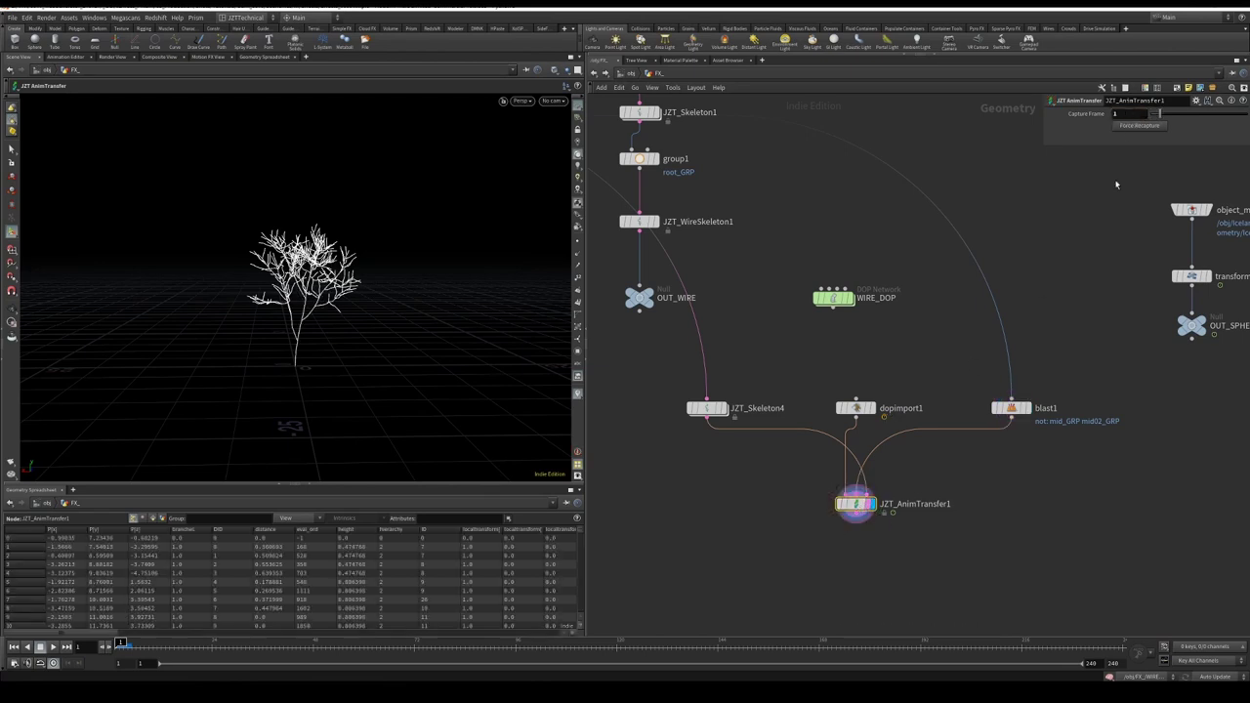
{"action": "left_click", "coordinate": [1135, 128]}
{"action": "middle_click_drag", "start_coordinate": [868, 362], "coordinate": [883, 335]}
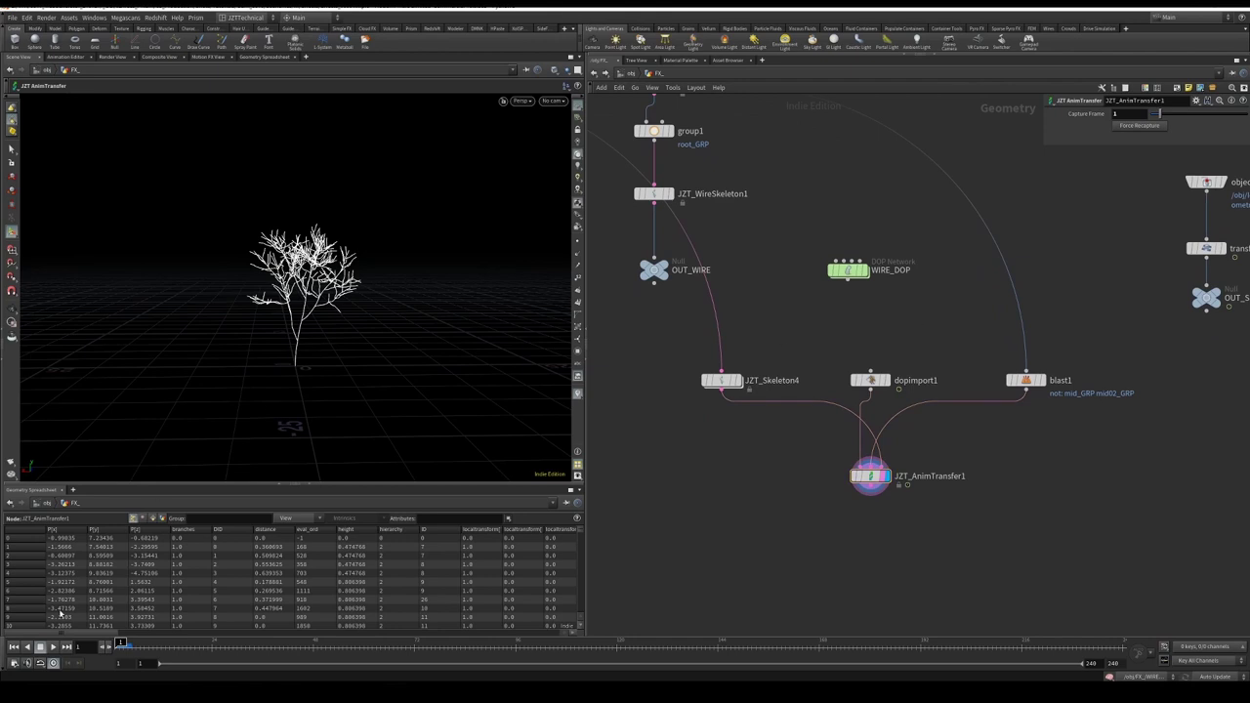
Play the transferred tree animation with OUT_SPHERE shown as a template, and stop once the boulder has hit the tree
{"action": "key", "text": "Up"}
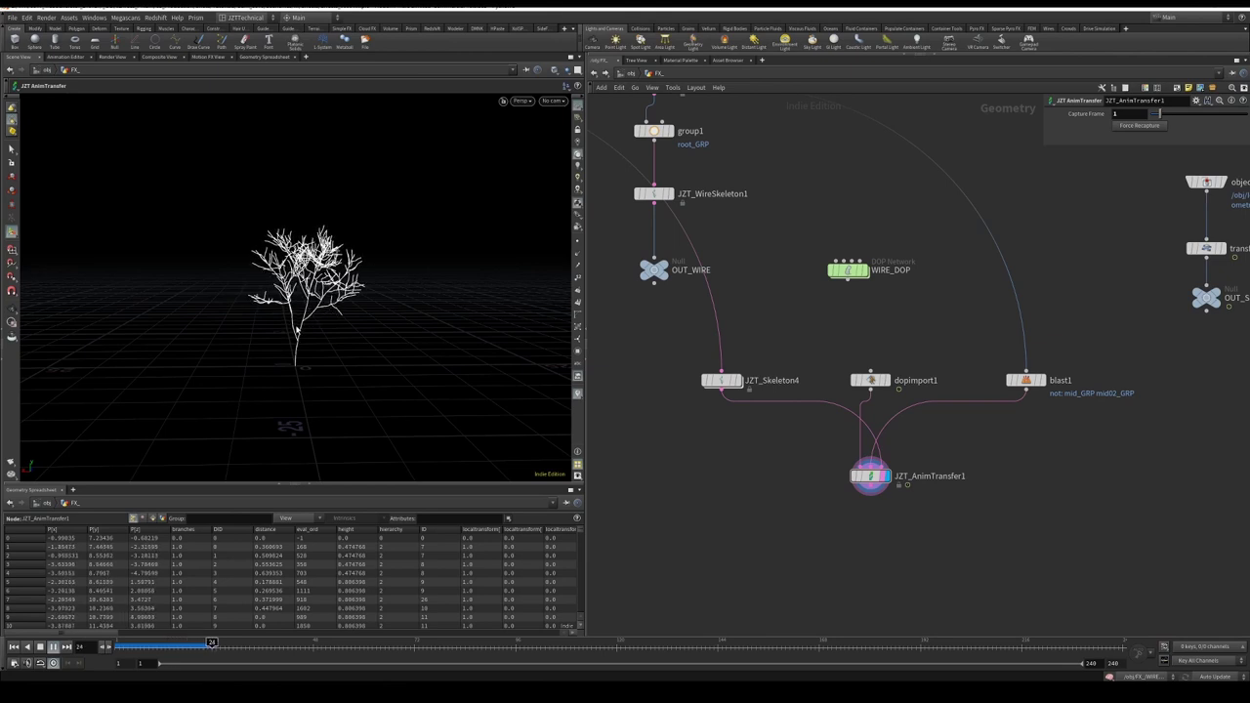
{"action": "left_click", "coordinate": [51, 647]}
{"action": "middle_click_drag", "start_coordinate": [1163, 424], "coordinate": [1145, 431]}
{"action": "left_click", "coordinate": [1196, 311]}
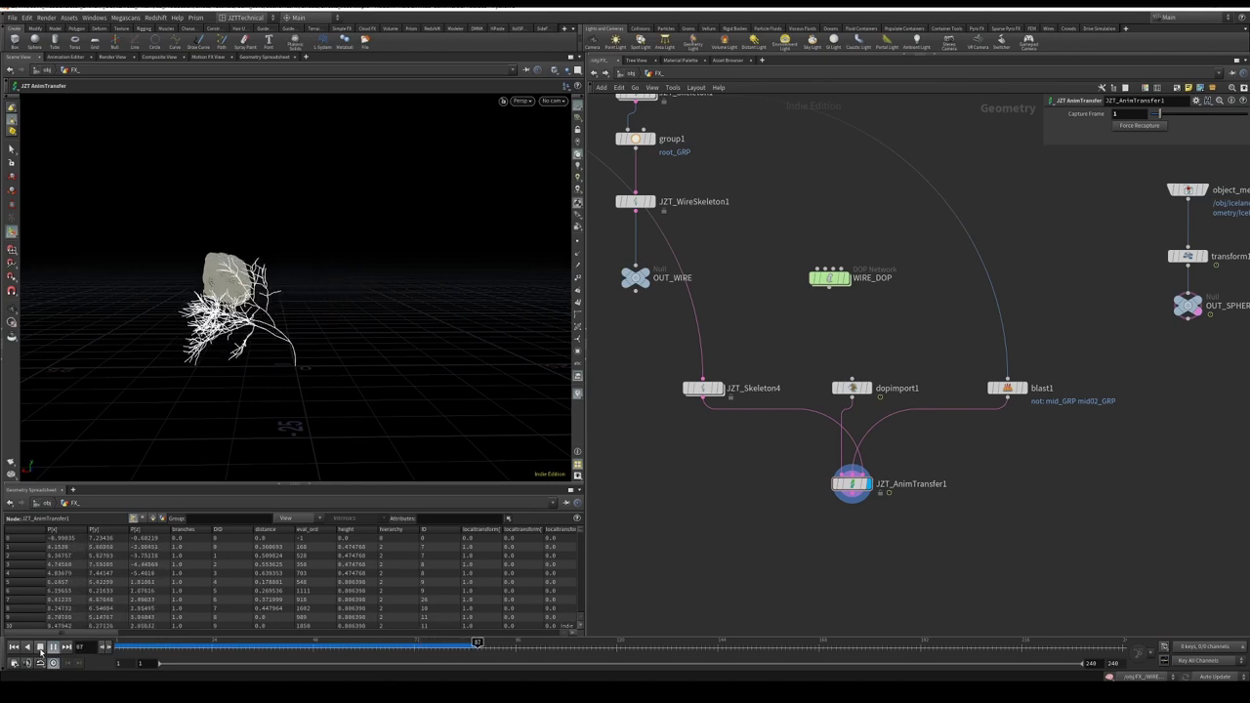
{"action": "left_click", "coordinate": [40, 649]}
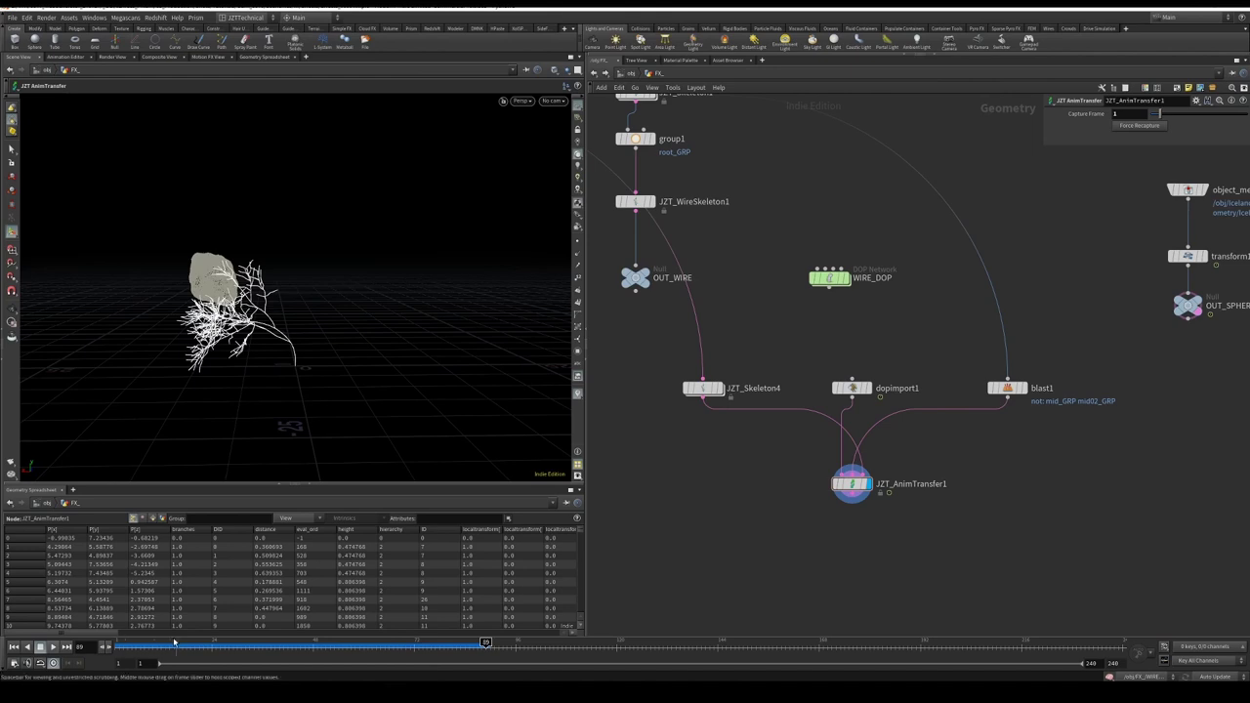
Scrub and replay the boulder collision, and move WIRE_DOP directly above dopimport1
{"action": "left_click_drag", "start_coordinate": [283, 642], "coordinate": [371, 643]}
{"action": "left_click", "coordinate": [40, 646]}
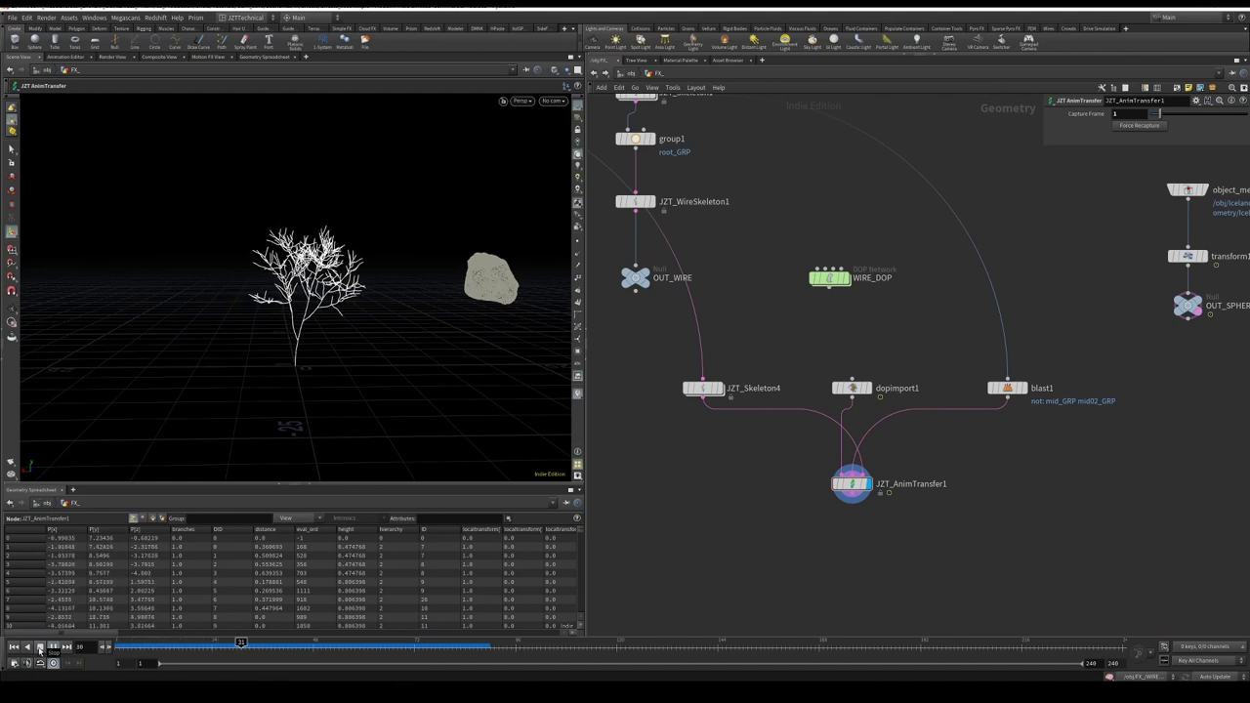
{"action": "left_click_drag", "start_coordinate": [823, 283], "coordinate": [845, 284]}
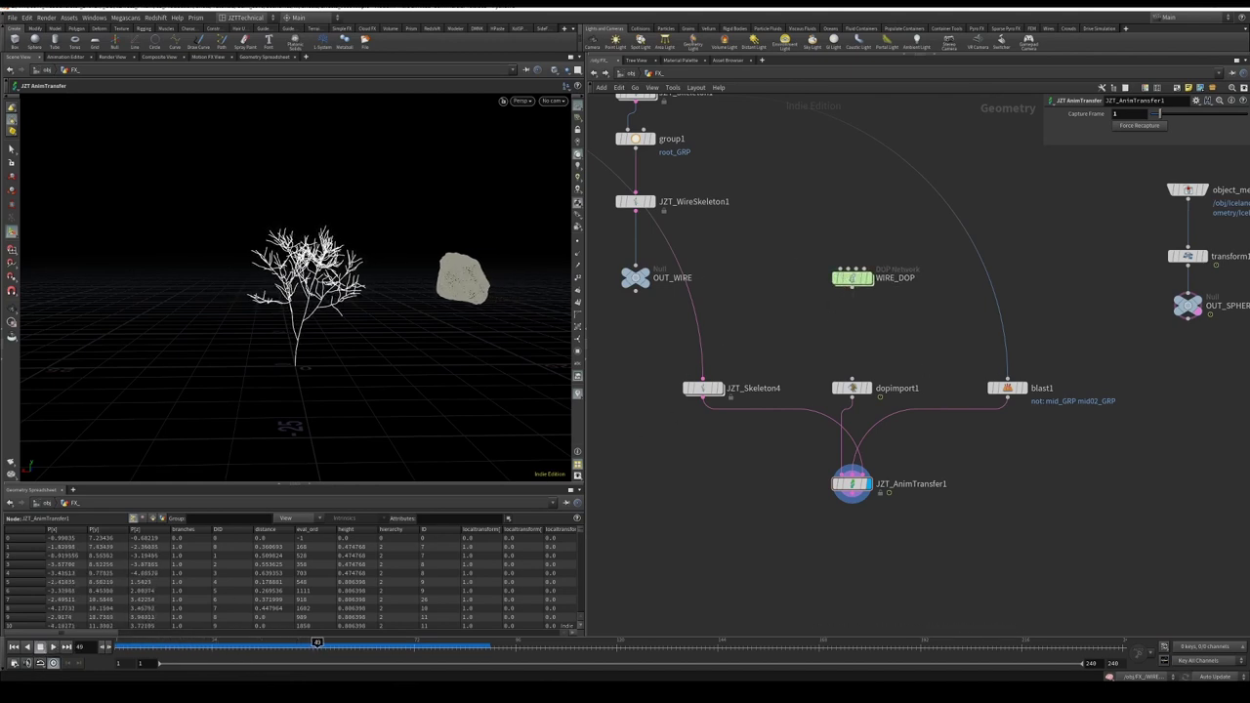
{"action": "left_click", "coordinate": [53, 647]}
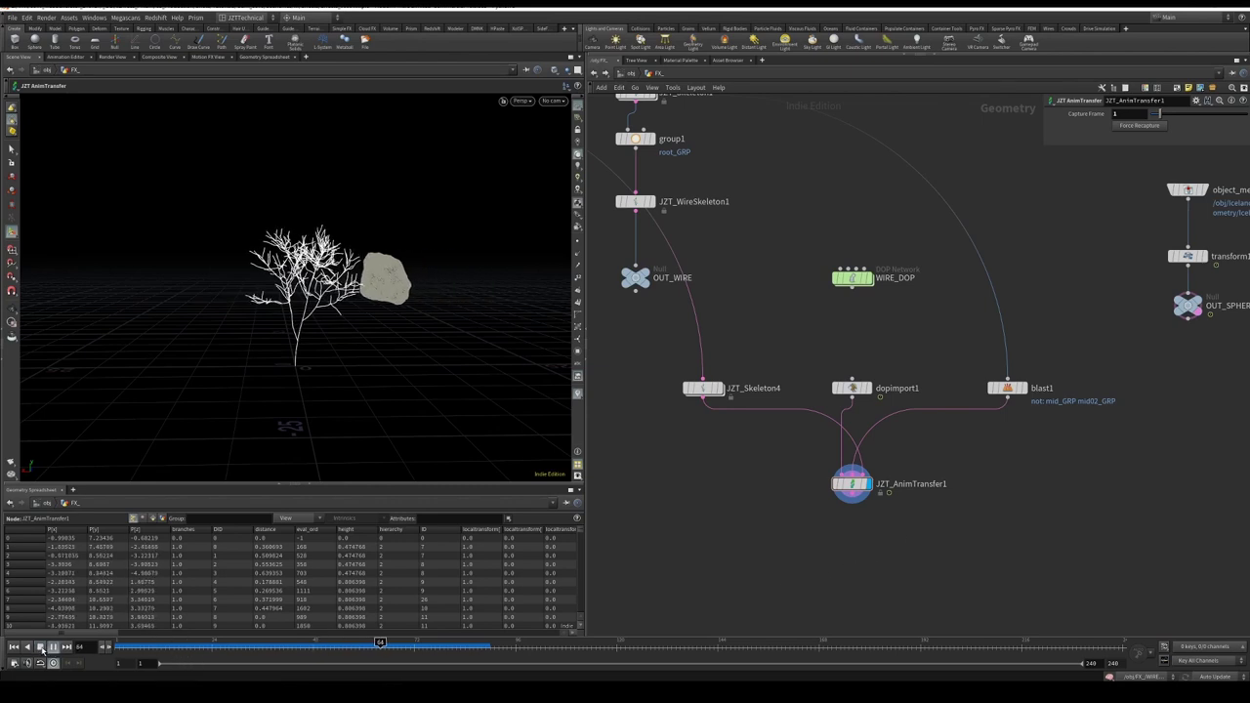
{"action": "left_click", "coordinate": [42, 648]}
Add a JZT_Wind node below JZT_AnimTransfer1 and connect it to that node's output
{"action": "middle_click_drag", "start_coordinate": [941, 560], "coordinate": [922, 550]}
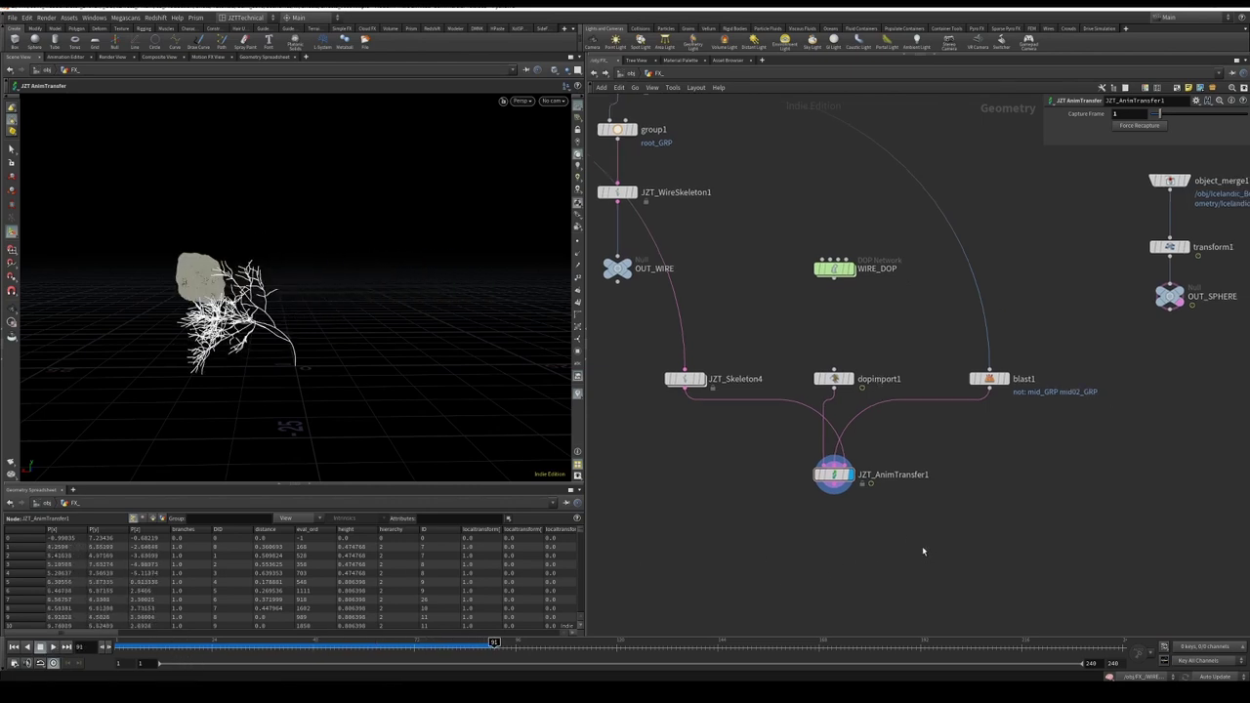
{"action": "key", "text": "Tab"}
{"action": "type", "text": "j"}
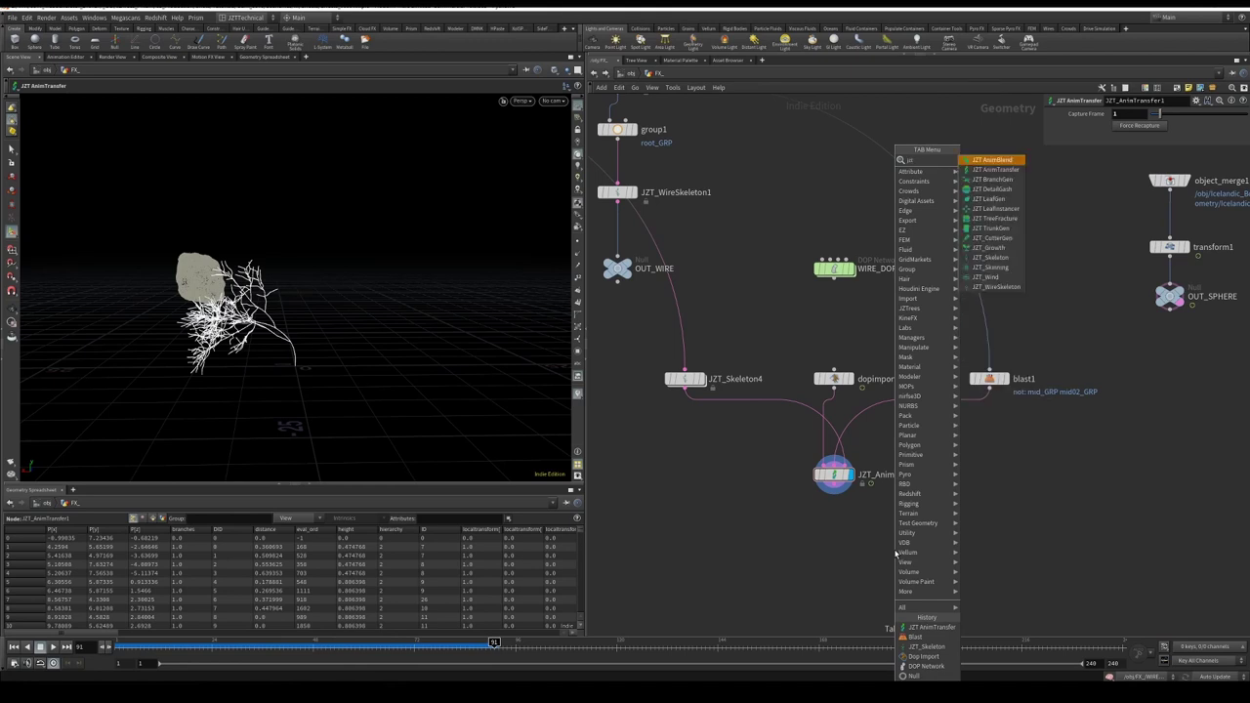
{"action": "key", "text": "Return"}
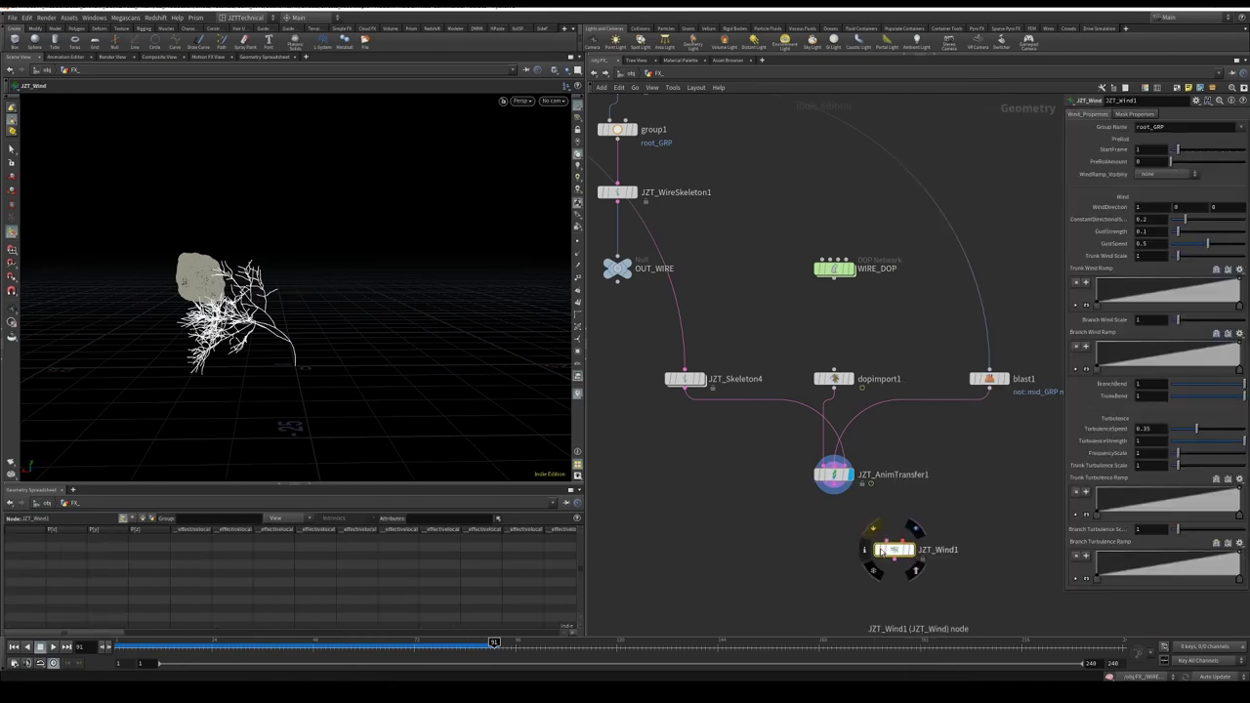
{"action": "left_click", "coordinate": [832, 556]}
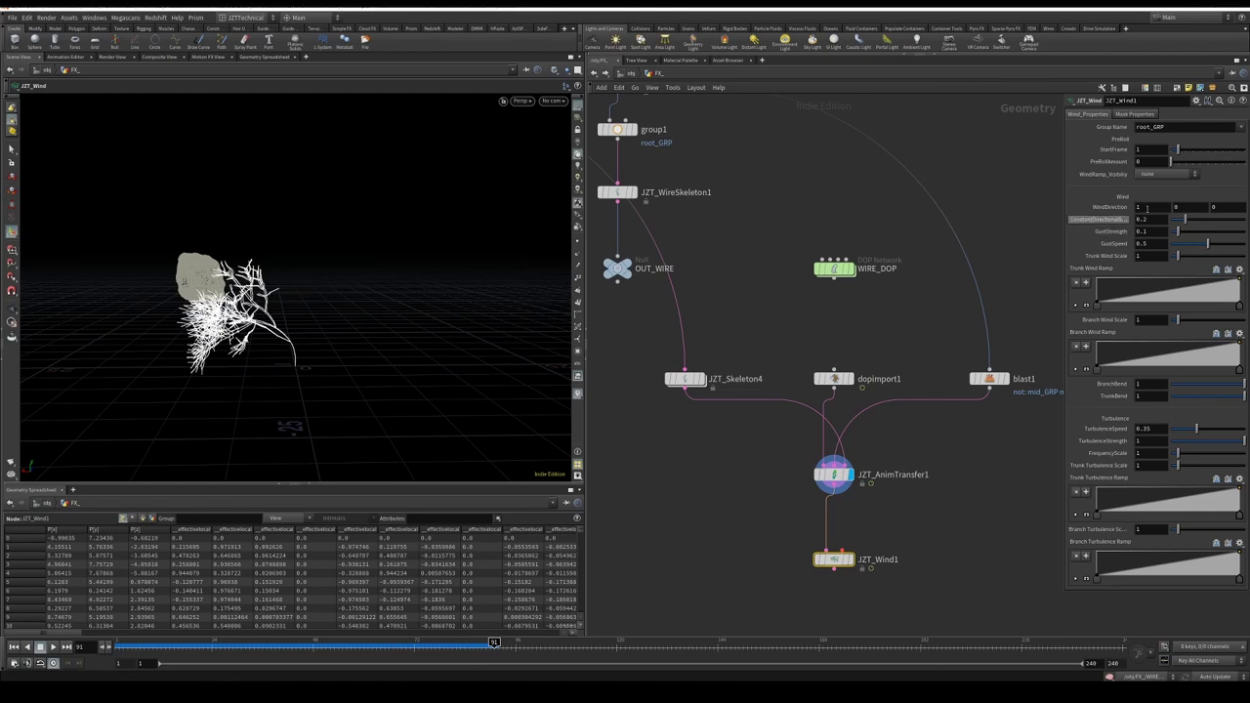
{"action": "middle_click_drag", "start_coordinate": [715, 321], "coordinate": [769, 358]}
{"action": "scroll", "coordinate": [769, 358], "scroll_direction": "down", "scroll_amount": 2}
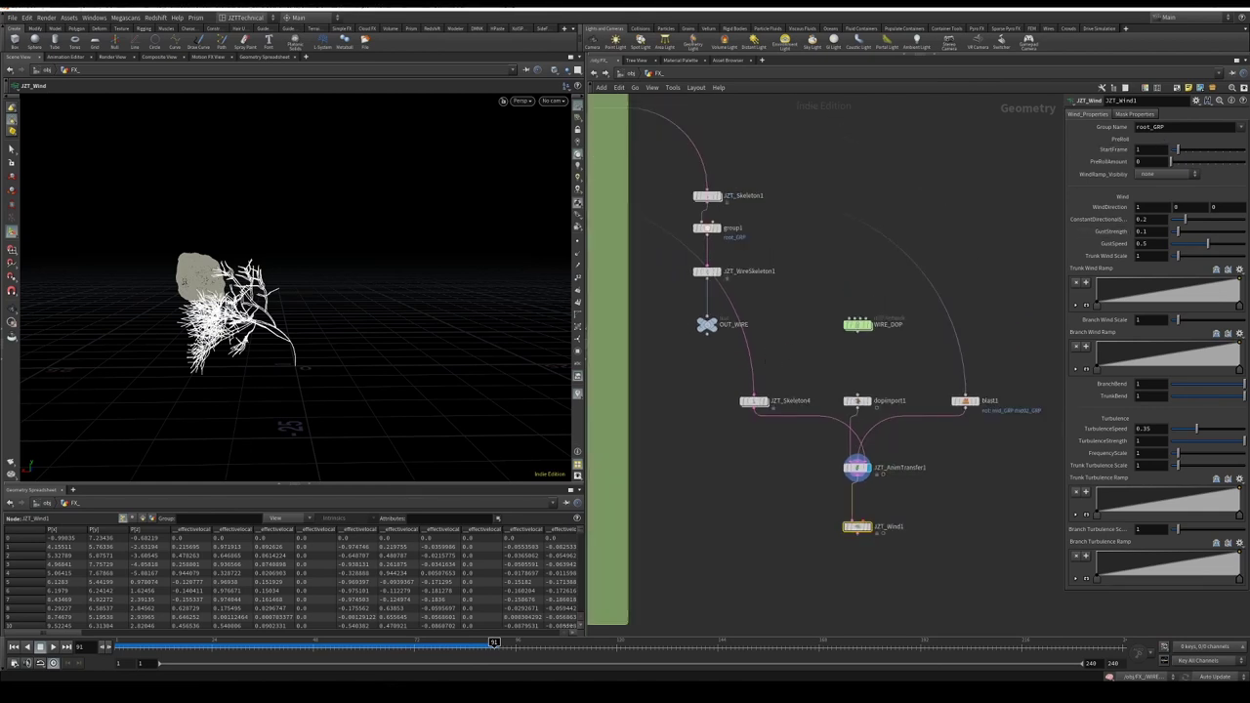
Duplicate the root_GRP group node and insert the copy between JZT_Skeleton4 and JZT_AnimTransfer1
{"action": "left_click", "coordinate": [718, 233]}
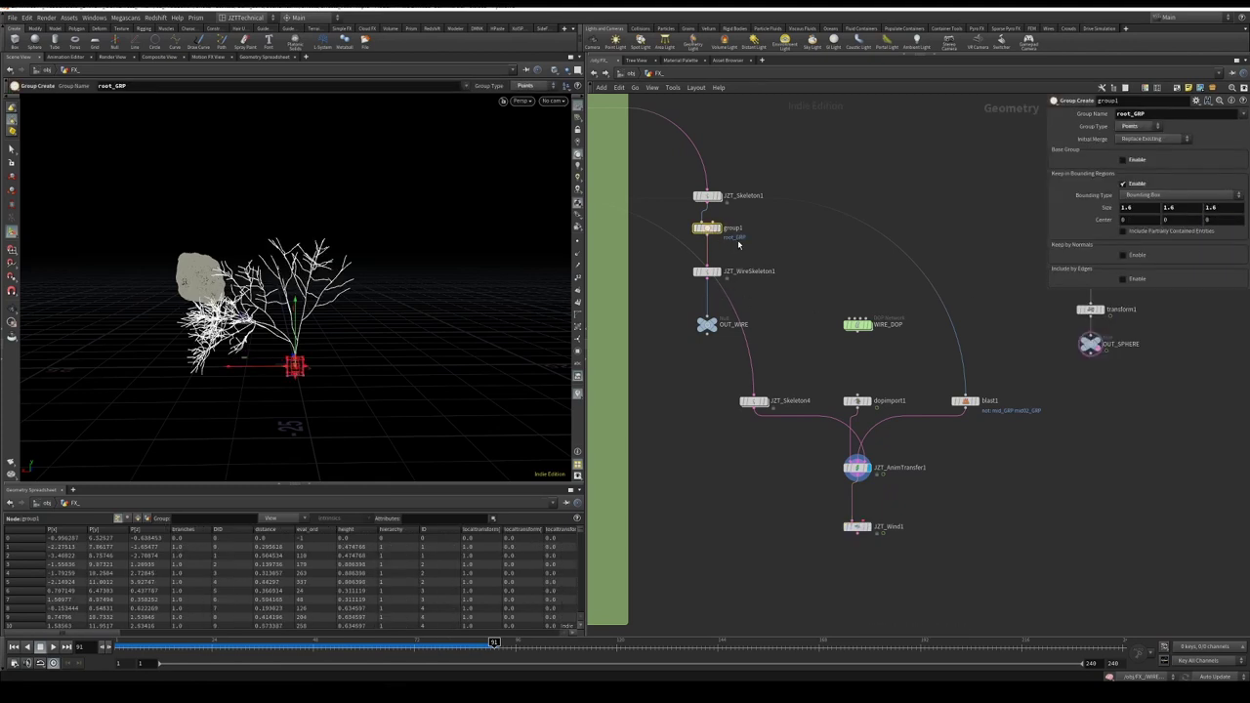
{"action": "key", "text": "ctrl+c"}
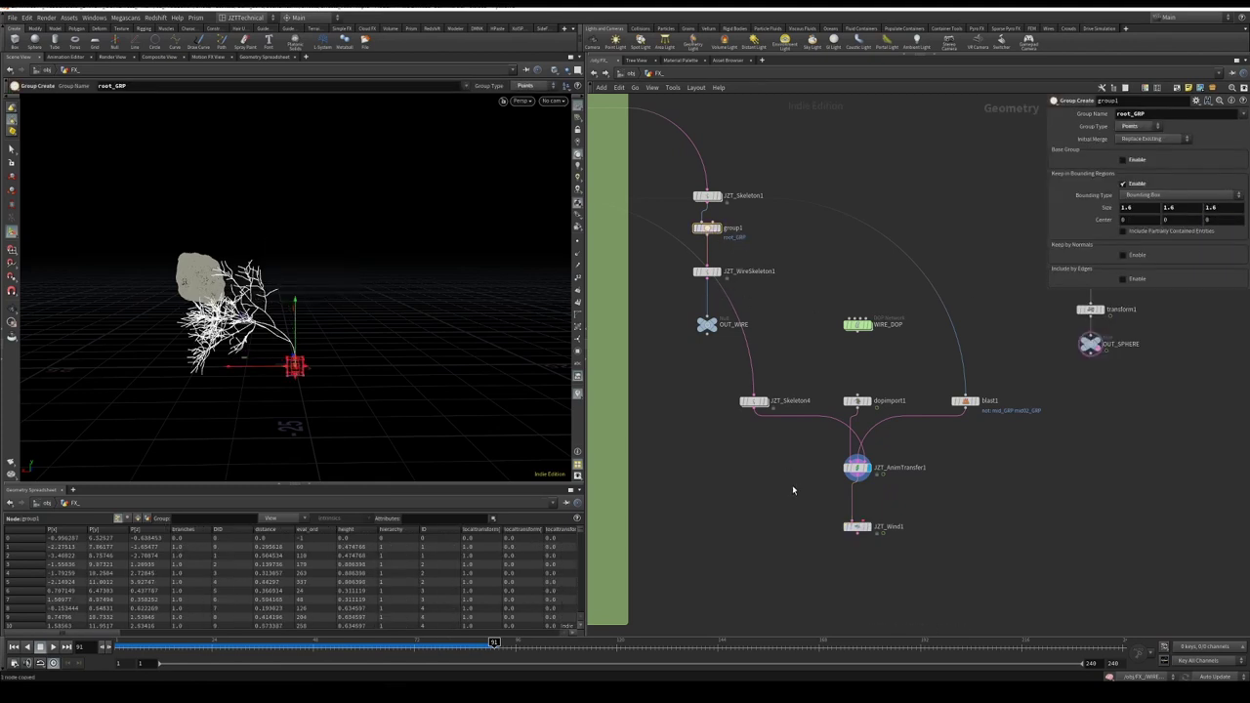
{"action": "key", "text": "ctrl+v"}
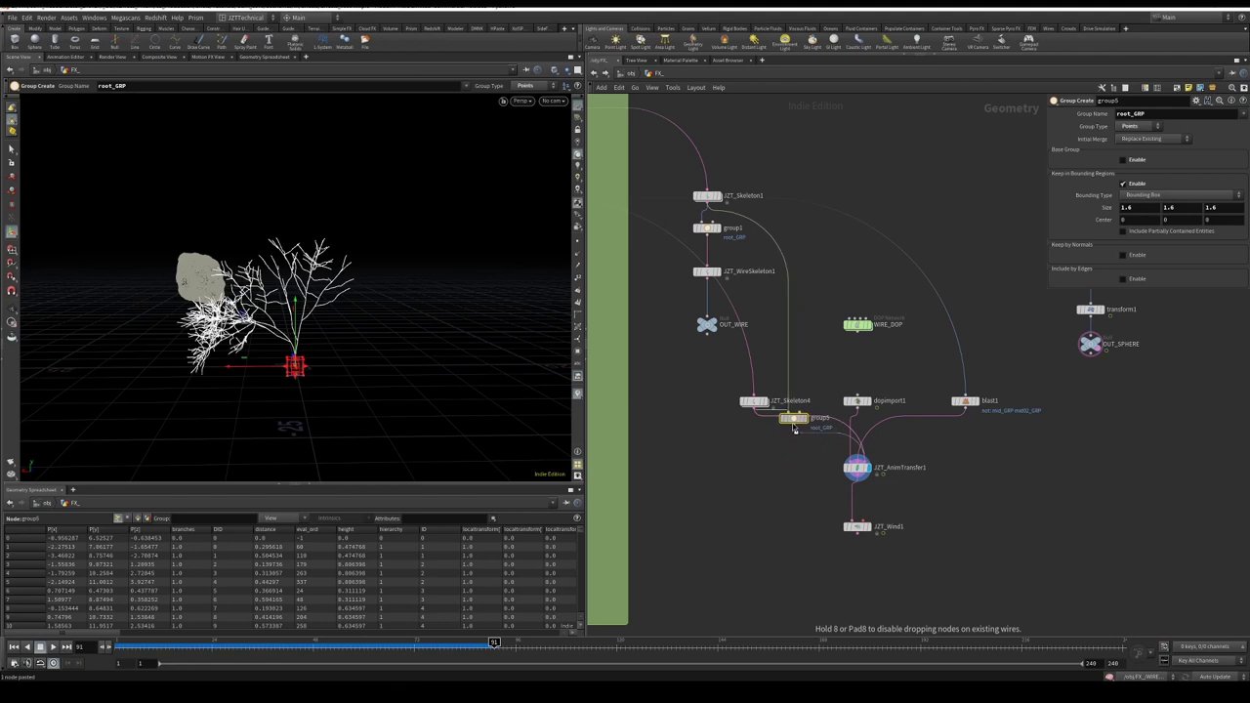
{"action": "left_click", "coordinate": [794, 428]}
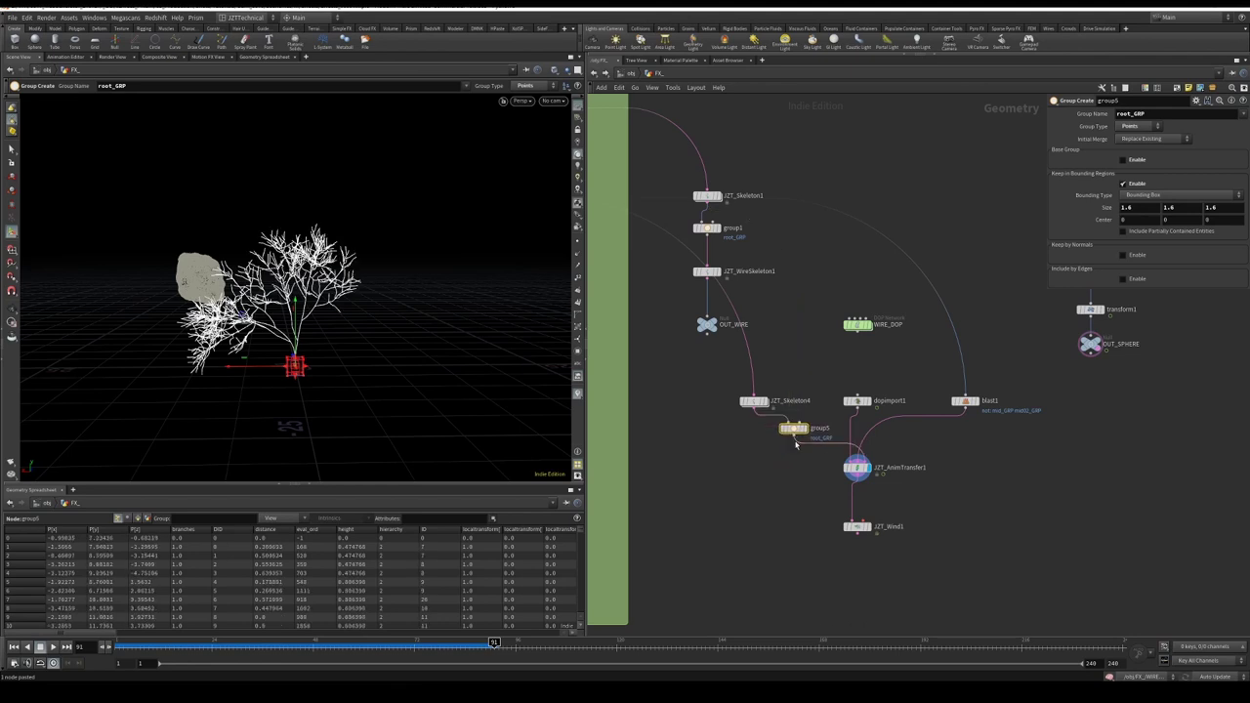
Display JZT_Wind1 and set its StartFrame to 5 and its preroll amount to 10
{"action": "left_click", "coordinate": [871, 528]}
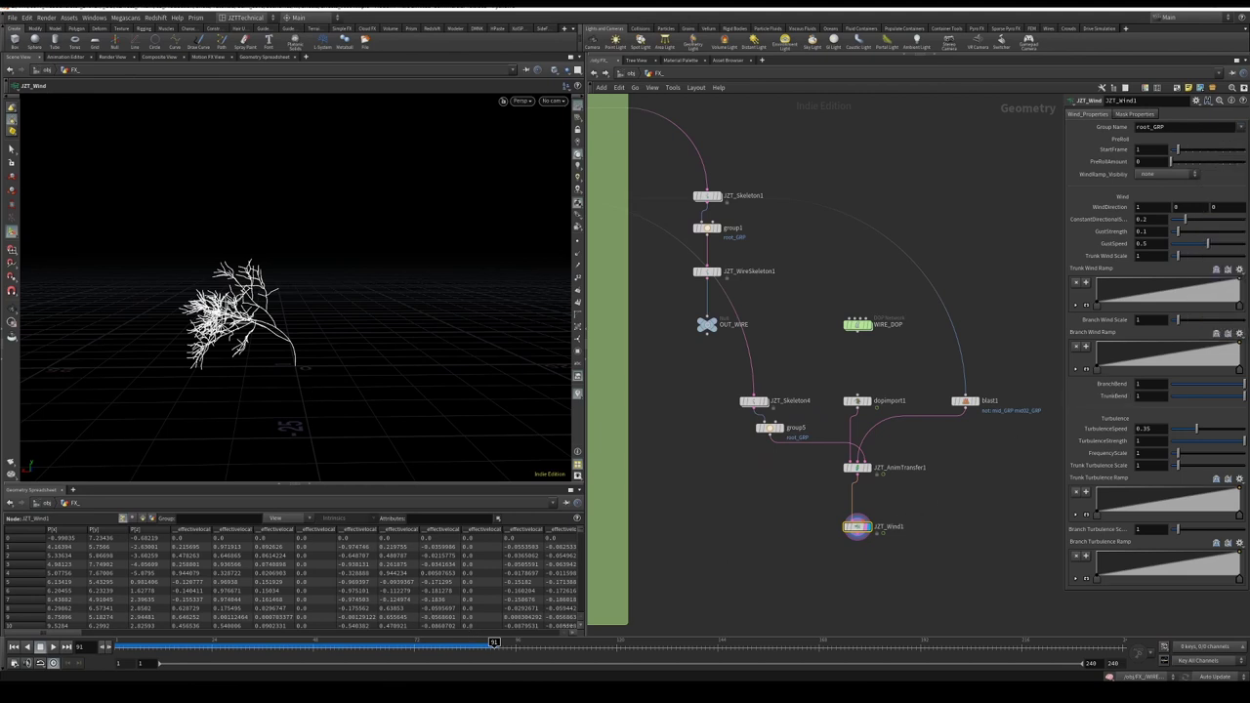
{"action": "left_click", "coordinate": [1159, 150]}
{"action": "type", "text": "8"}
{"action": "key", "text": "Return"}
{"action": "left_click", "coordinate": [1150, 159]}
{"action": "type", "text": "10"}
{"action": "key", "text": "Return"}
Set JZT_Wind1's constant directional strength to 0.5, checking the tree from the first frame to frame 17
{"action": "left_click", "coordinate": [1153, 218]}
{"action": "type", "text": "0.02"}
{"action": "key", "text": "Return"}
{"action": "key", "text": "ctrl+Left"}
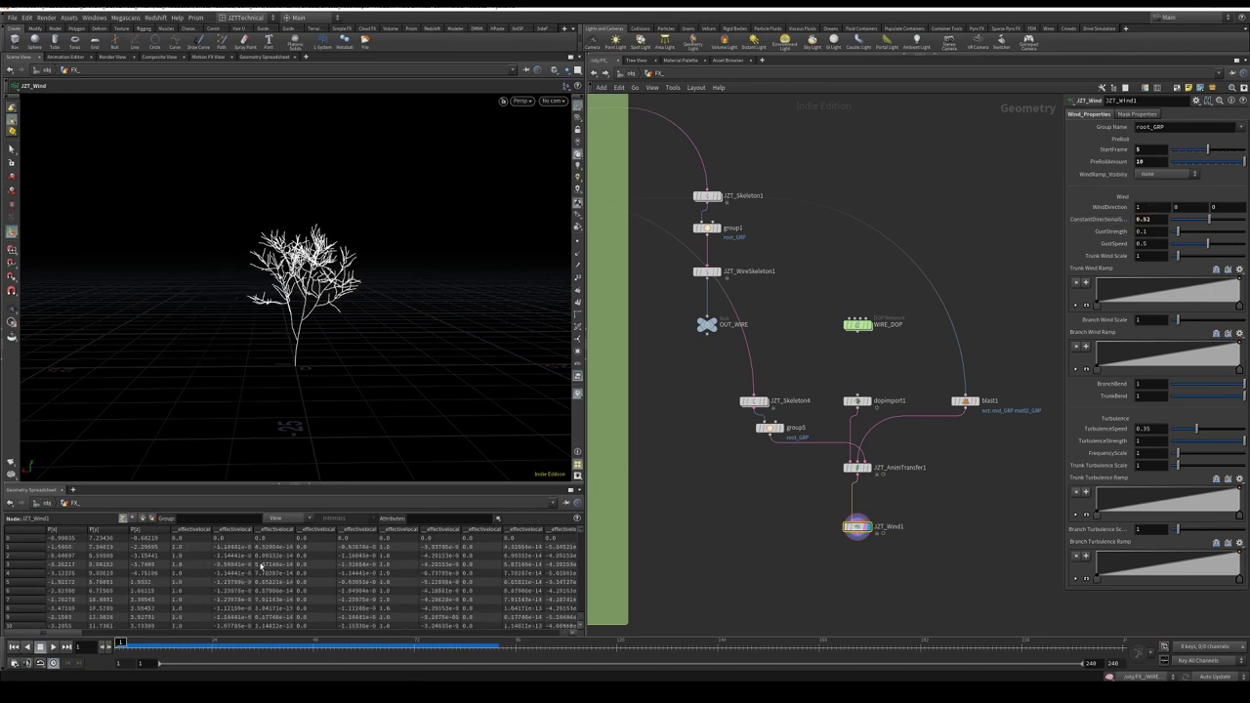
{"action": "left_click_drag", "start_coordinate": [1210, 218], "coordinate": [1223, 228]}
{"action": "left_click", "coordinate": [169, 645]}
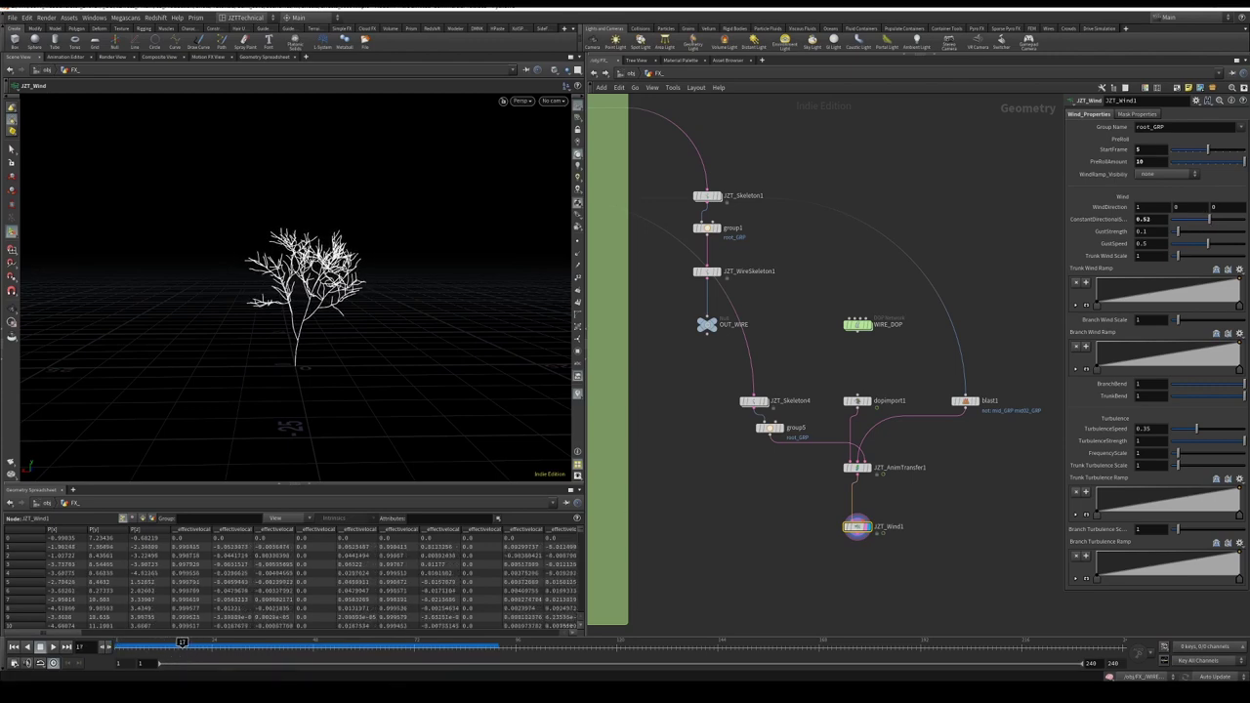
{"action": "left_click_drag", "start_coordinate": [1213, 217], "coordinate": [1223, 222]}
{"action": "left_click", "coordinate": [1165, 220]}
{"action": "type", "text": "0.5"}
{"action": "key", "text": "Return"}
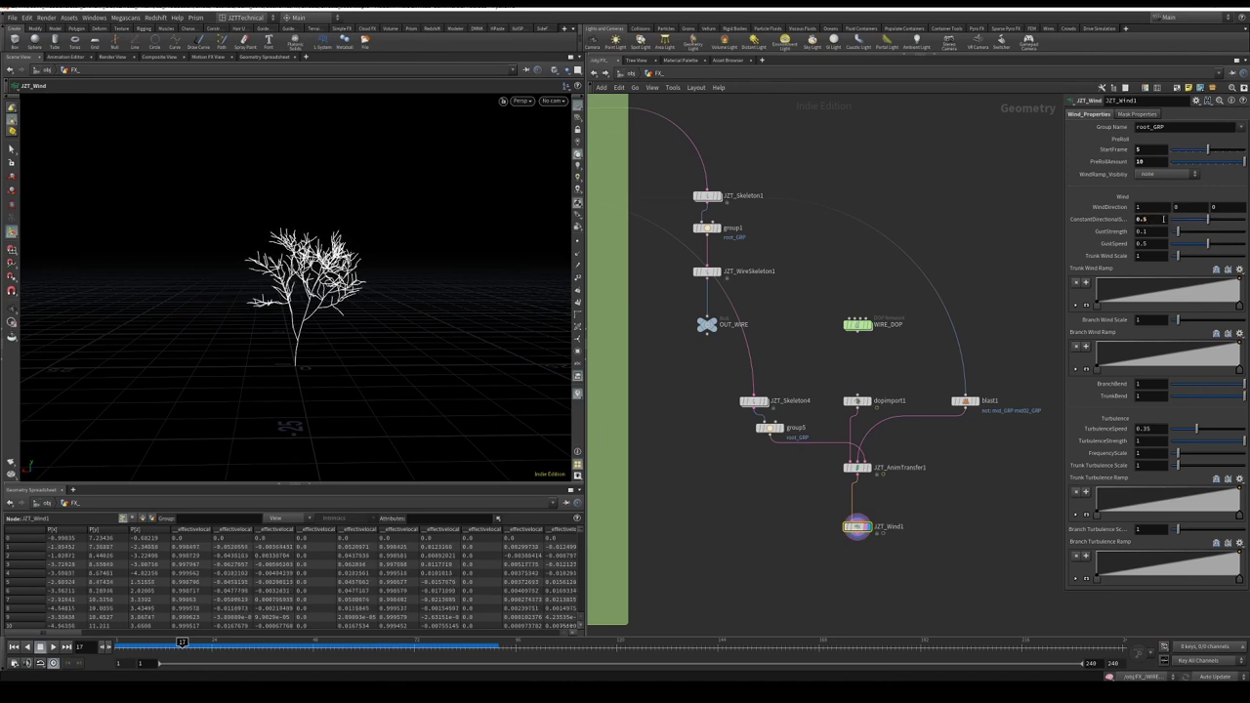
Set JZT_Wind1's GustStrength to 0.325, GustSpeed to 0.85 and TurbulenceSpeed to 1
{"action": "left_click", "coordinate": [1152, 232]}
{"action": "type", "text": "0.325"}
{"action": "key", "text": "Return"}
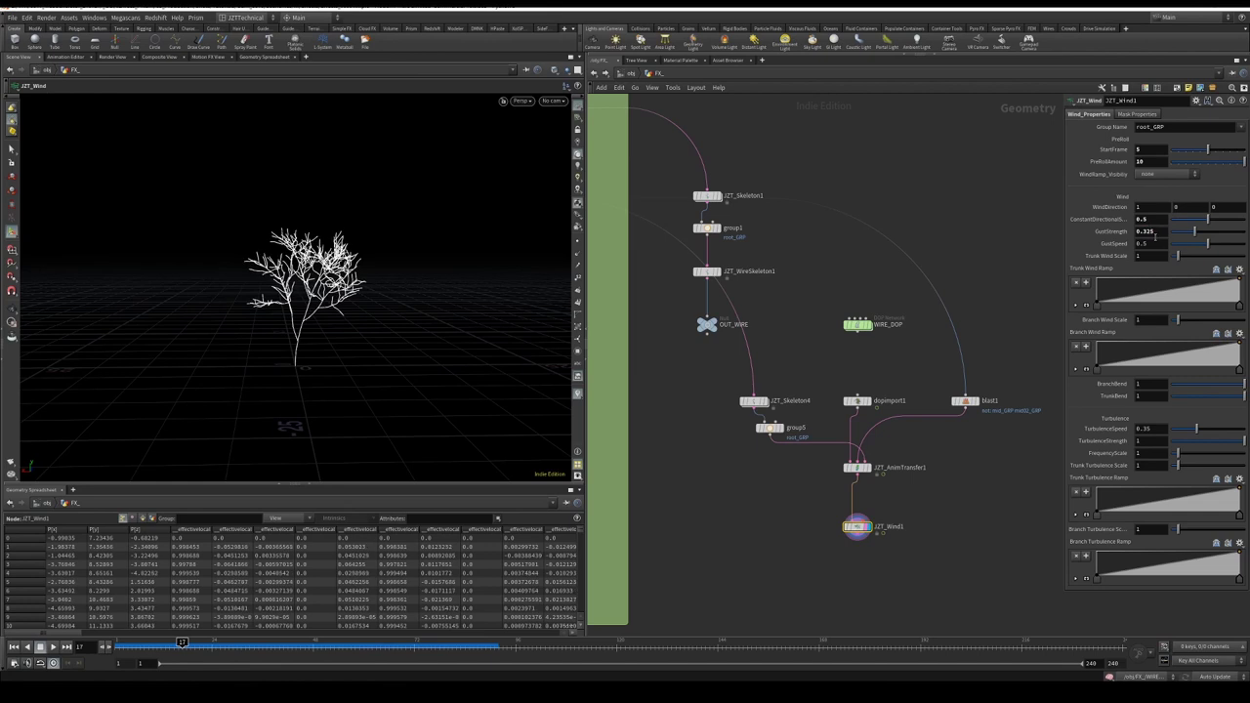
{"action": "left_click", "coordinate": [1152, 243]}
{"action": "type", "text": "0"}
{"action": "key", "text": "Return"}
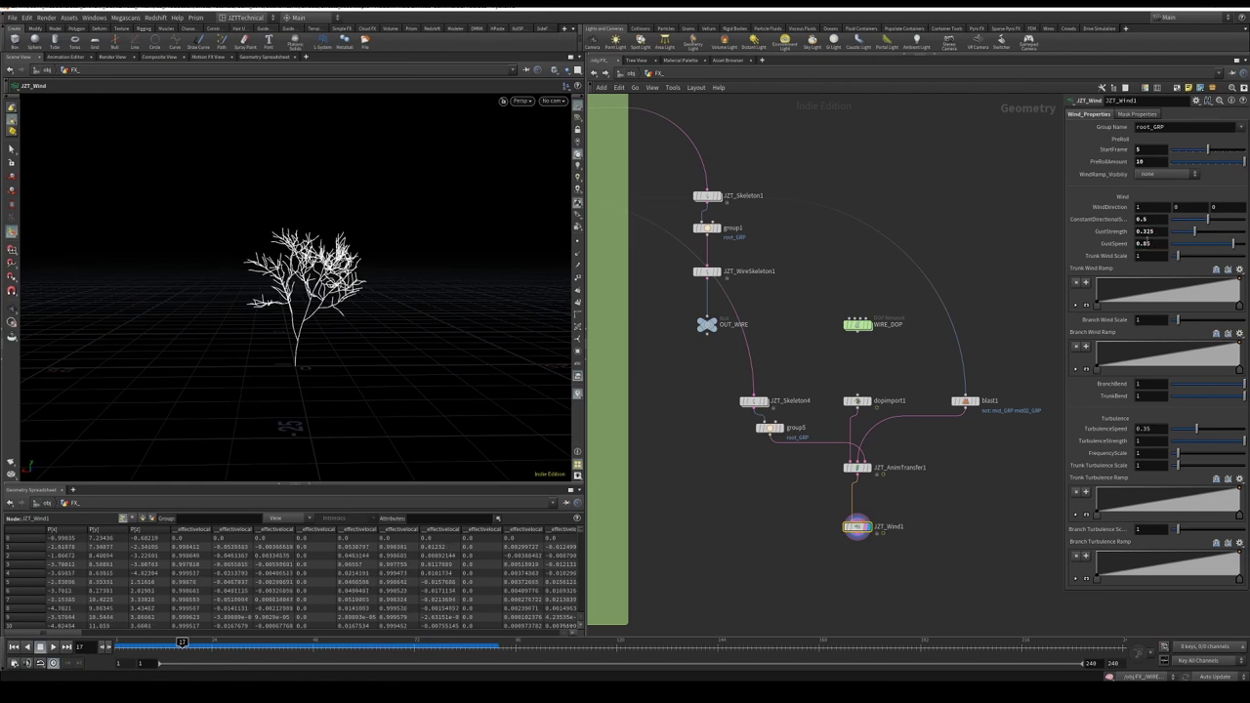
{"action": "left_click", "coordinate": [1155, 426]}
{"action": "type", "text": "1"}
{"action": "key", "text": "Return"}
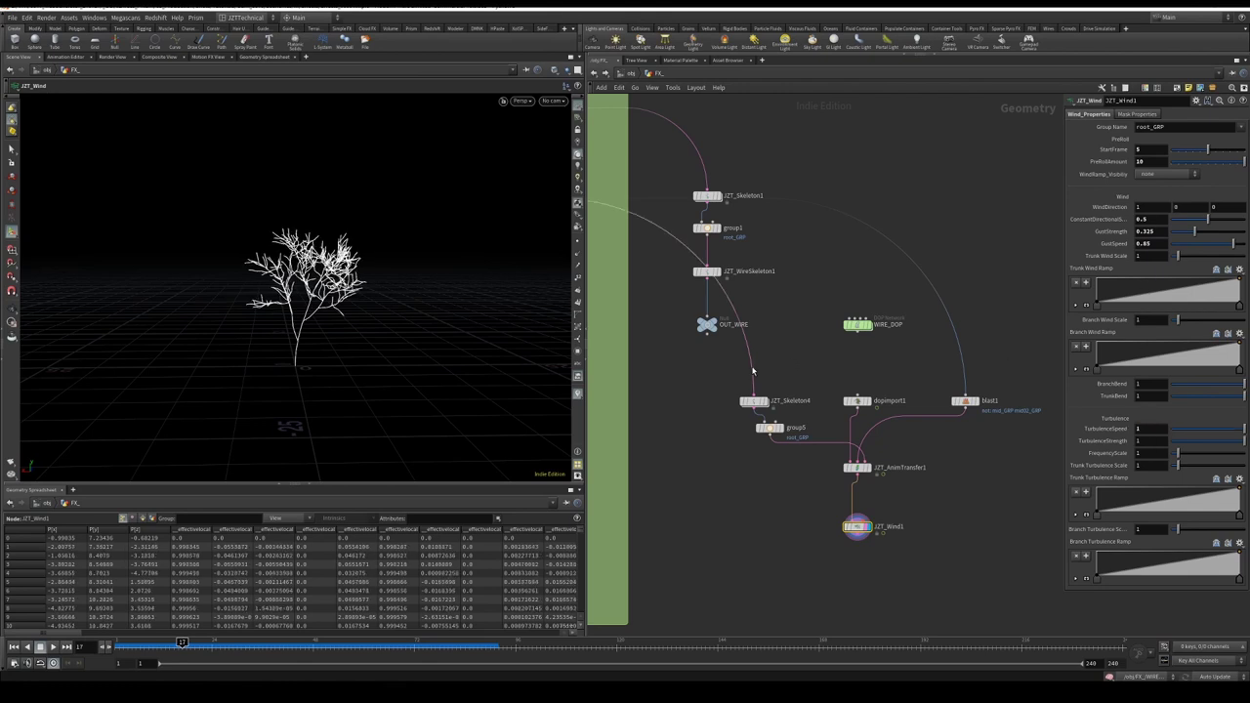
Scrub through the boulder collision with OUT_SPHERE displayed over the wind-driven tree, and inspect the branches around the boulder up close
{"action": "middle_click_drag", "start_coordinate": [936, 468], "coordinate": [909, 446]}
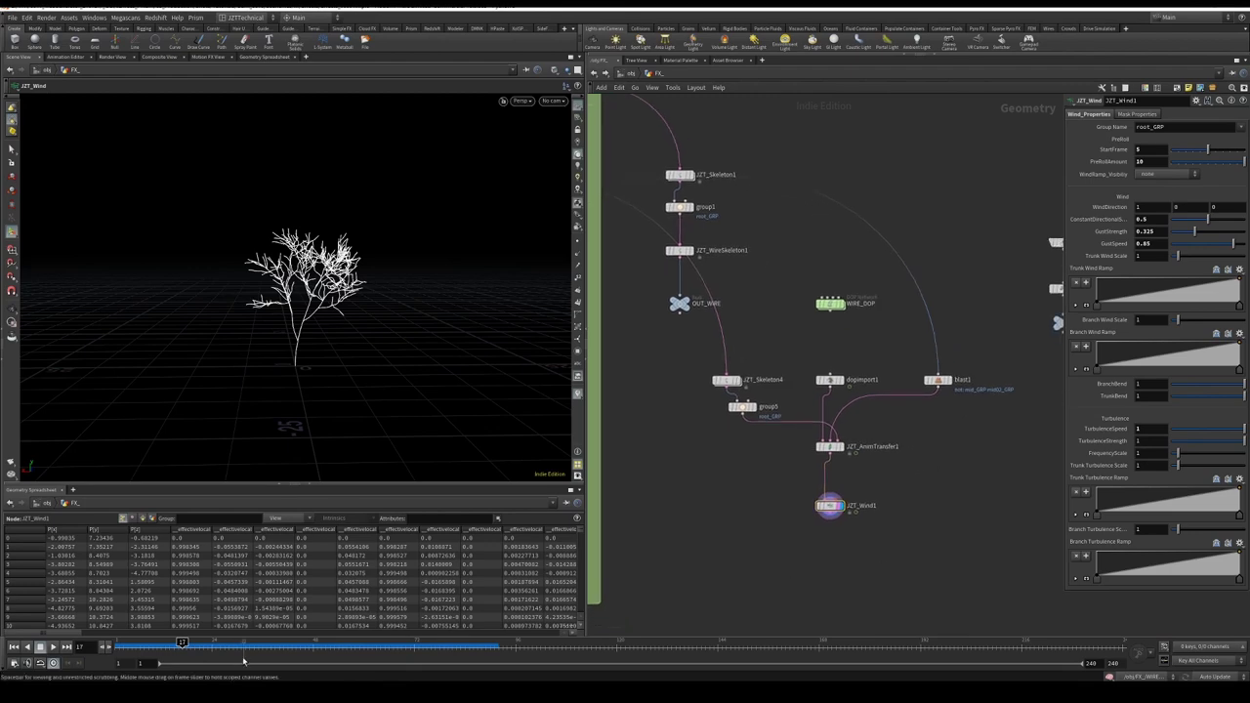
{"action": "left_click_drag", "start_coordinate": [213, 647], "coordinate": [445, 646]}
{"action": "middle_click_drag", "start_coordinate": [989, 514], "coordinate": [894, 530]}
{"action": "left_click", "coordinate": [977, 337]}
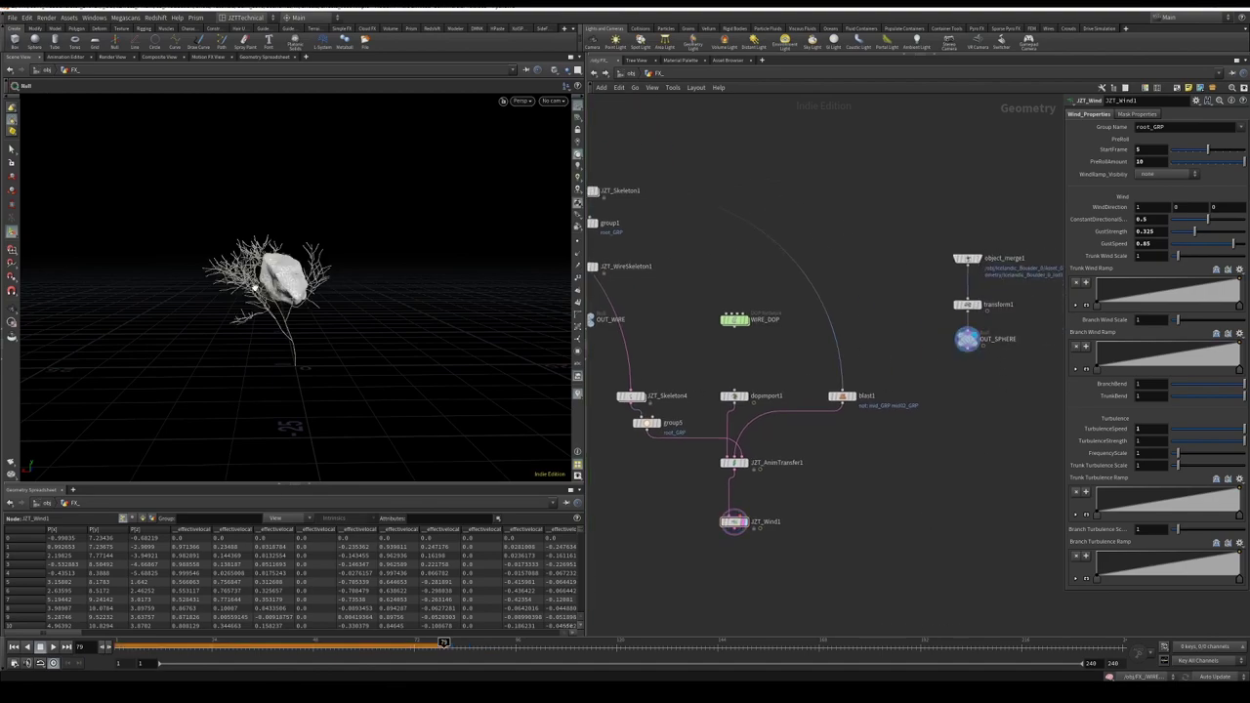
{"action": "right_click_drag", "start_coordinate": [278, 290], "coordinate": [342, 323], "text": "alt"}
{"action": "left_click_drag", "start_coordinate": [342, 322], "coordinate": [321, 344], "text": "alt"}
{"action": "middle_click_drag", "start_coordinate": [321, 344], "coordinate": [313, 236], "text": "alt"}
{"action": "left_click_drag", "start_coordinate": [313, 237], "coordinate": [341, 426], "text": "alt"}
{"action": "left_click_drag", "start_coordinate": [432, 647], "coordinate": [271, 647]}
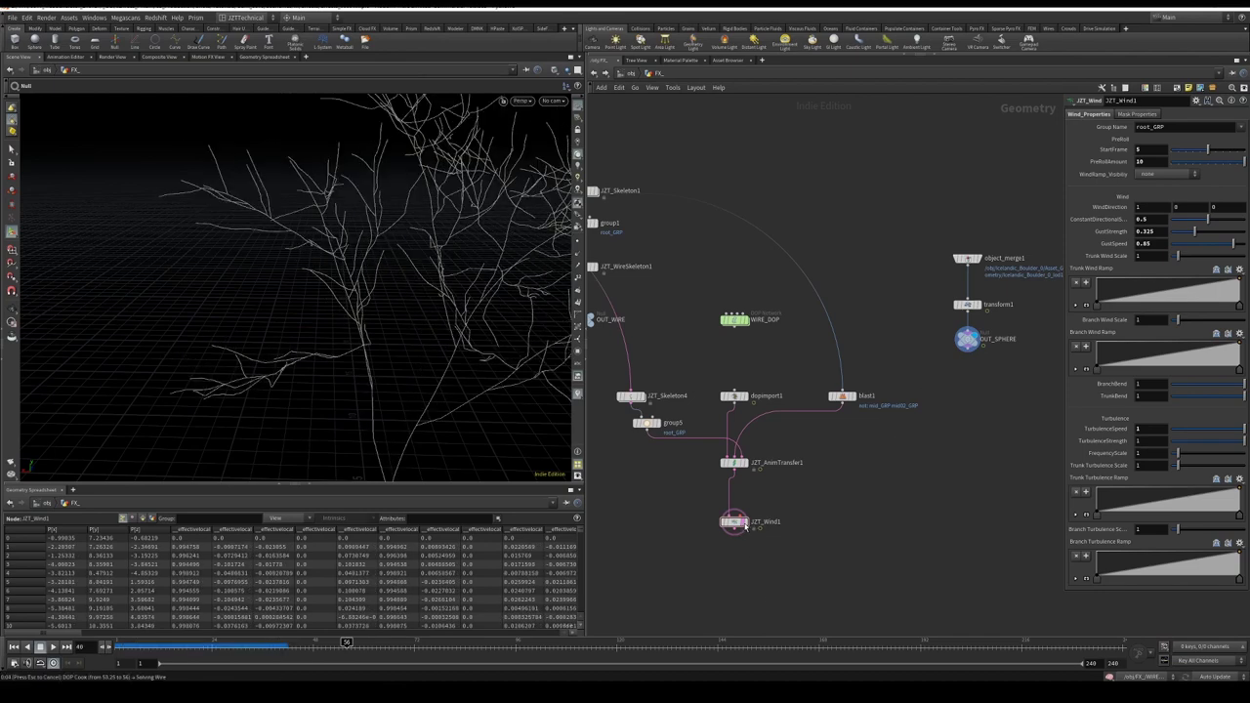
Connect OUT_SPHERE to JZT_Wind1's mask object input, with Mask Scale 0, Distance Threshold 1.75 and Blend Width 3
{"action": "left_click", "coordinate": [748, 532]}
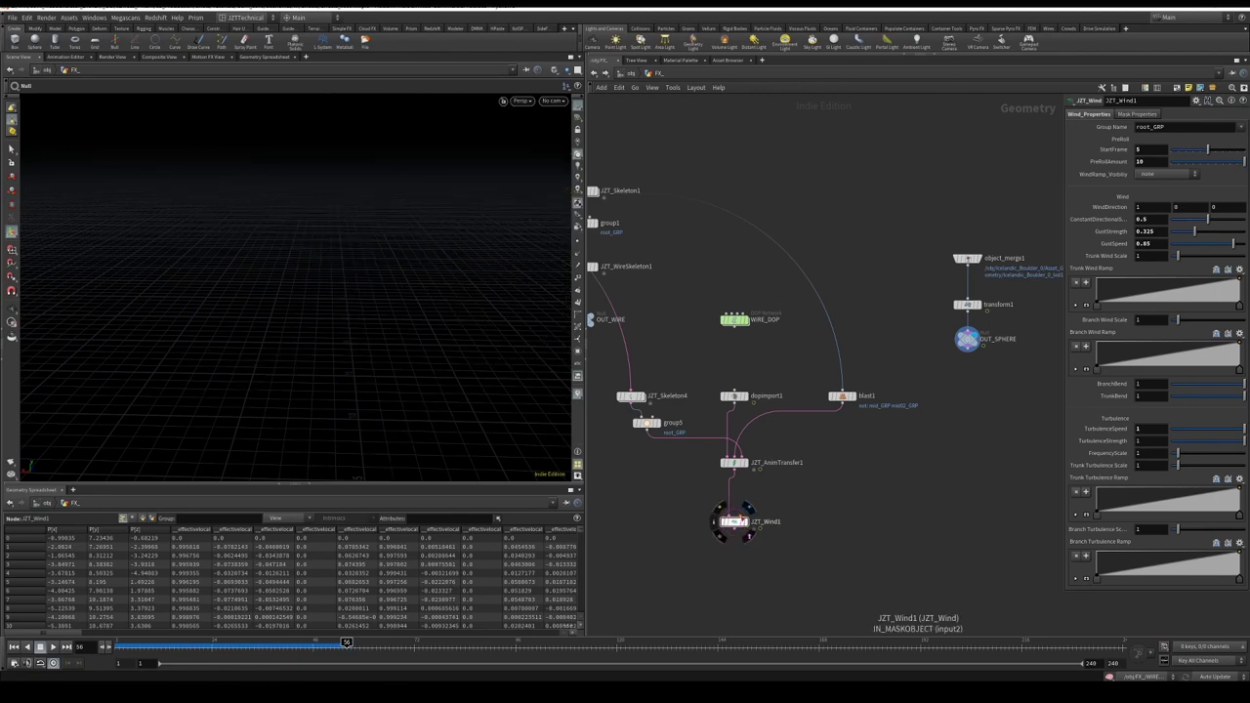
{"action": "left_click_drag", "start_coordinate": [739, 518], "coordinate": [960, 472]}
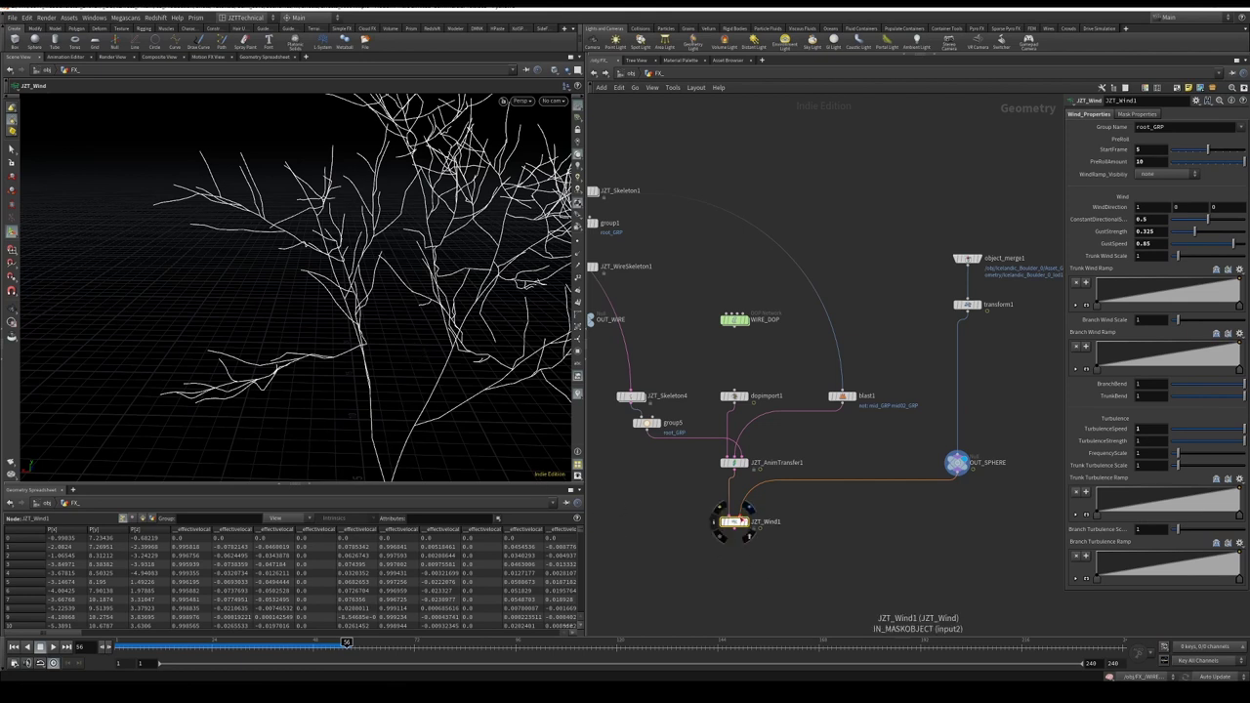
{"action": "left_click", "coordinate": [1140, 114]}
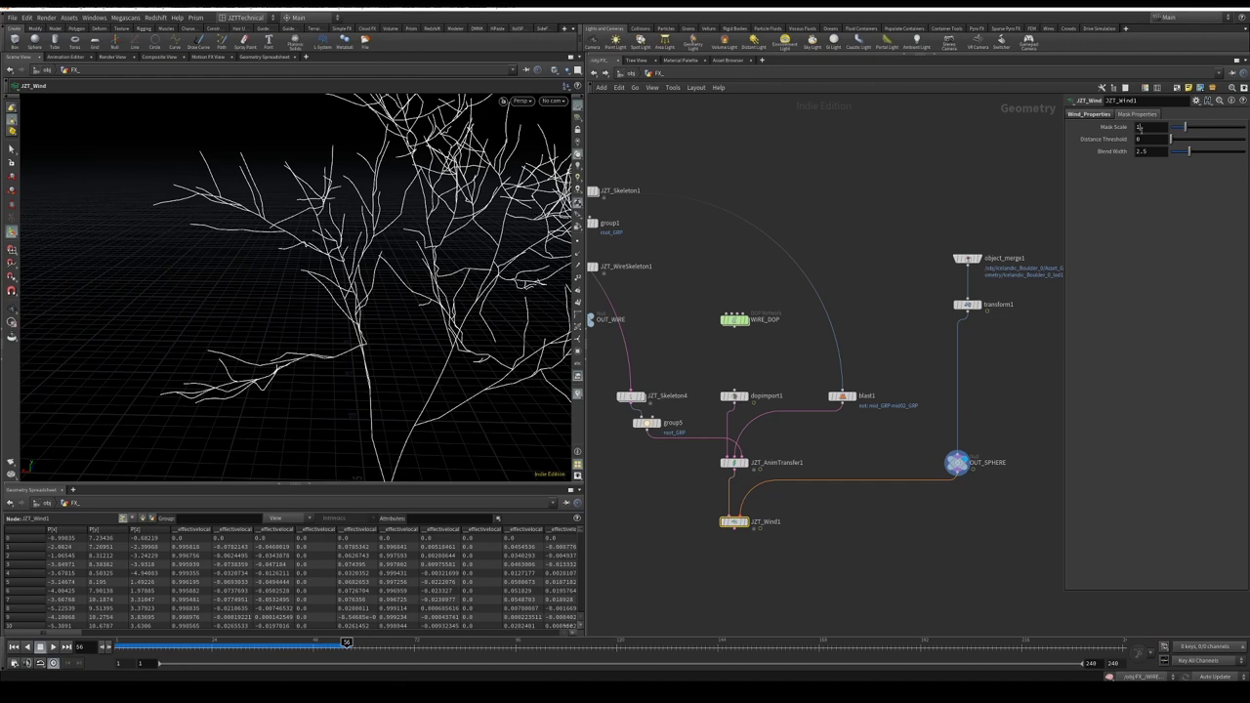
{"action": "double_click", "coordinate": [1139, 127]}
{"action": "type", "text": "0"}
{"action": "key", "text": "Return"}
{"action": "double_click", "coordinate": [1148, 140]}
{"action": "type", "text": "1.75"}
{"action": "key", "text": "Return"}
{"action": "double_click", "coordinate": [1161, 150]}
{"action": "type", "text": "3"}
{"action": "key", "text": "Return"}
Scrub the masked wind to frame 79 and inspect the branches around the displayed boulder
{"action": "left_click", "coordinate": [750, 529]}
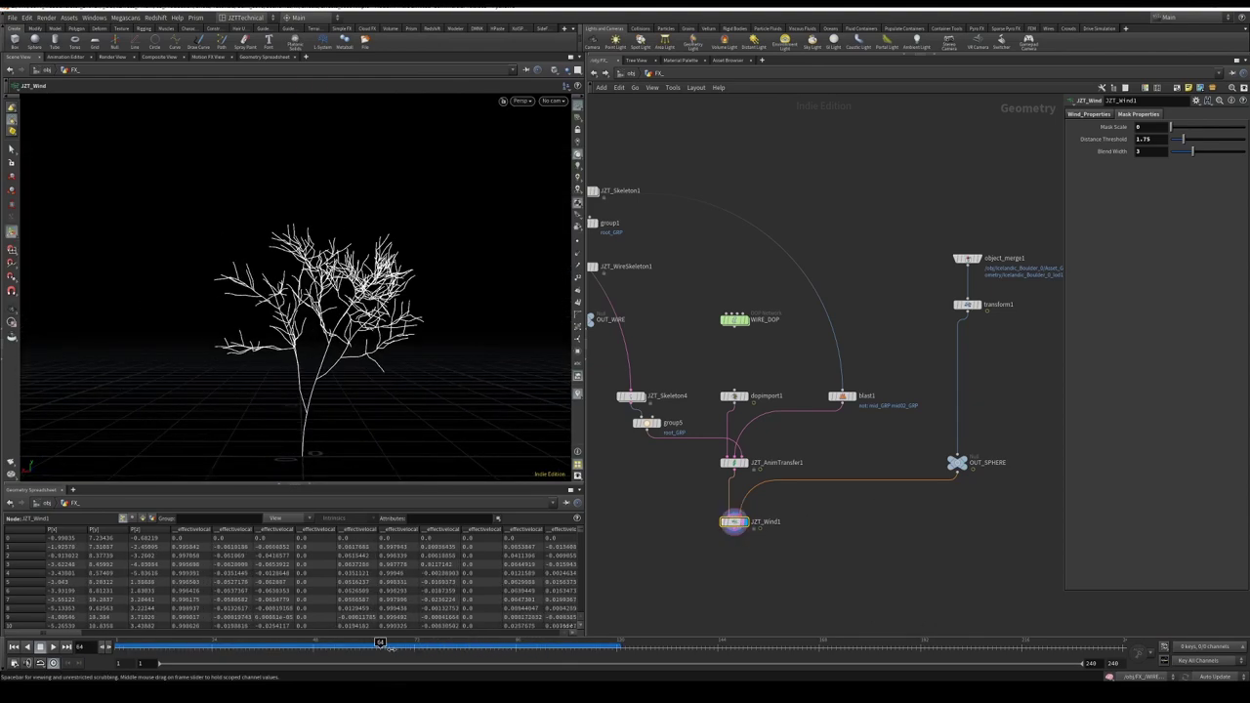
{"action": "left_click", "coordinate": [956, 461]}
{"action": "scroll", "coordinate": [376, 295], "scroll_direction": "up", "scroll_amount": 5}
{"action": "left_click_drag", "start_coordinate": [376, 295], "coordinate": [401, 327], "text": "alt"}
{"action": "left_click_drag", "start_coordinate": [323, 647], "coordinate": [444, 659]}
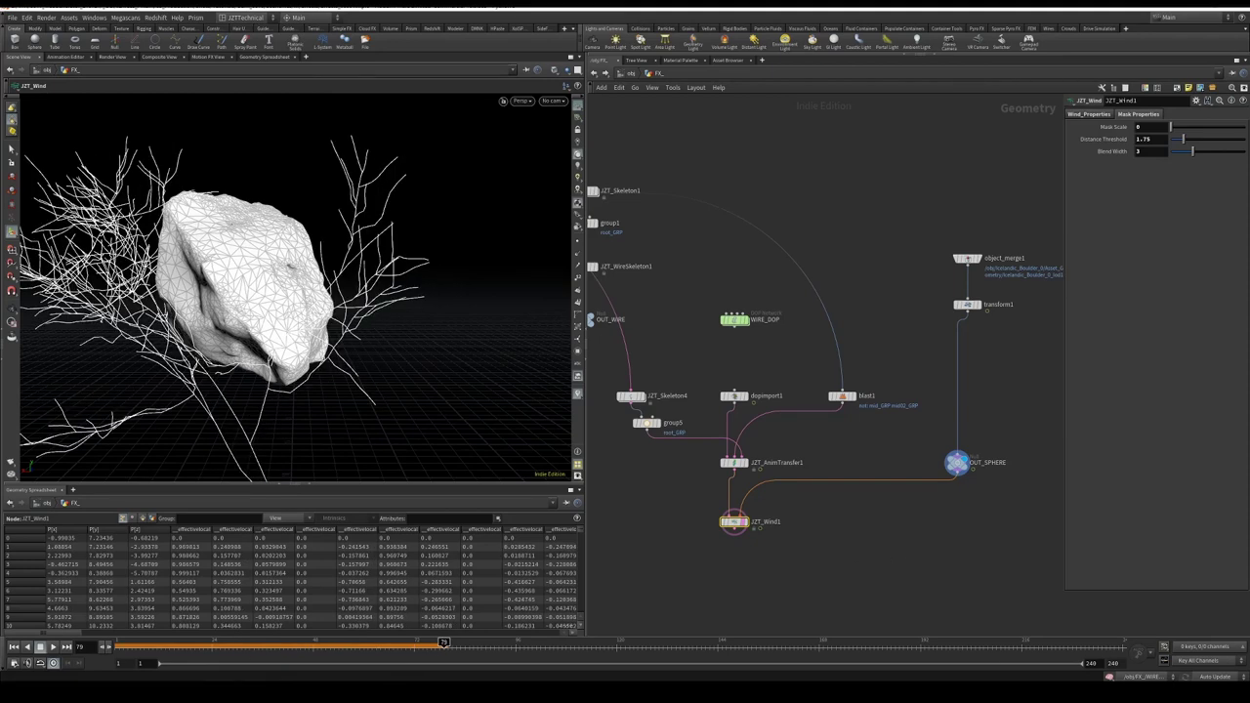
{"action": "left_click_drag", "start_coordinate": [442, 420], "coordinate": [410, 416], "text": "alt"}
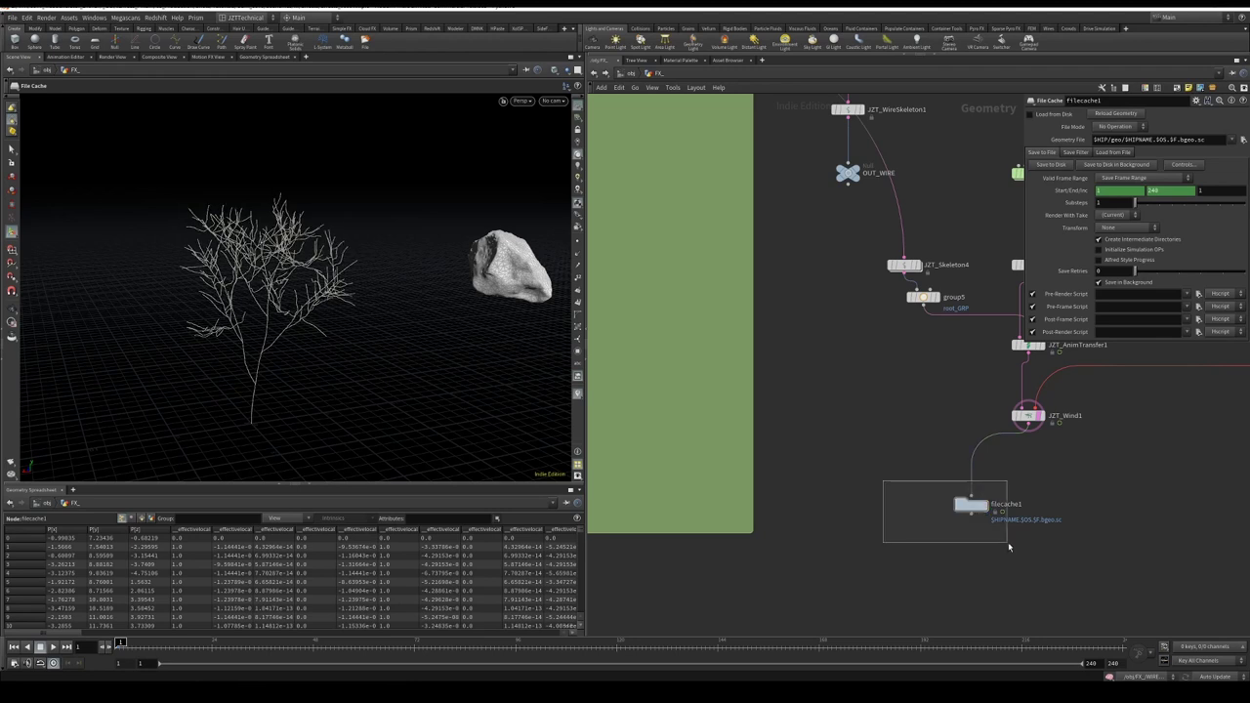
Set filecache1's geometry file to WIRESIM_V001.$F4.bgeo.sc inside a new TUTCACHE folder
{"action": "left_click", "coordinate": [1242, 139]}
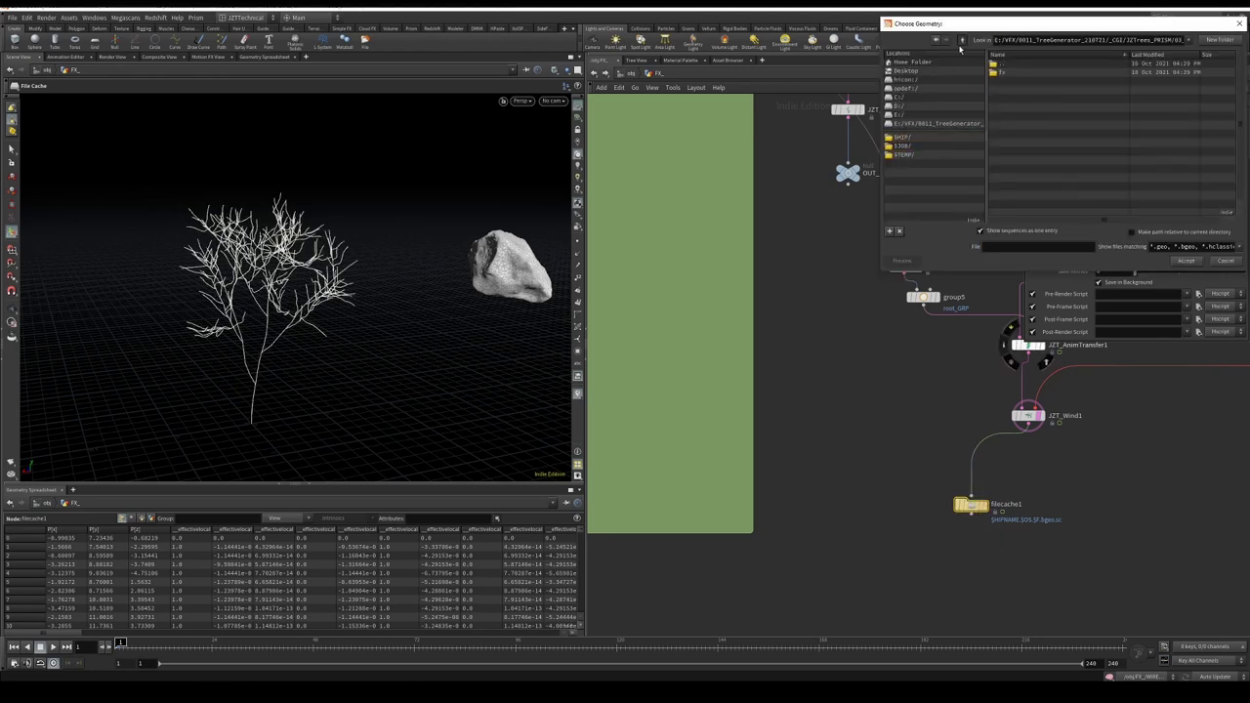
{"action": "left_click", "coordinate": [962, 40]}
{"action": "left_click", "coordinate": [1218, 39]}
{"action": "type", "text": "TUTCACHE"}
{"action": "double_click", "coordinate": [1015, 72]}
{"action": "left_click", "coordinate": [1219, 39]}
{"action": "left_click", "coordinate": [1063, 246]}
{"action": "type", "text": "WIRESIM_V001.$F4.bgeo.sc"}
{"action": "key", "text": "Return"}
Clear the expressions from filecache1's frame range, set the end frame to 200, and save the cache to disk
{"action": "right_click", "coordinate": [1072, 190]}
{"action": "left_click", "coordinate": [1104, 305]}
{"action": "double_click", "coordinate": [1158, 191]}
{"action": "type", "text": "200"}
{"action": "left_click", "coordinate": [1051, 164]}
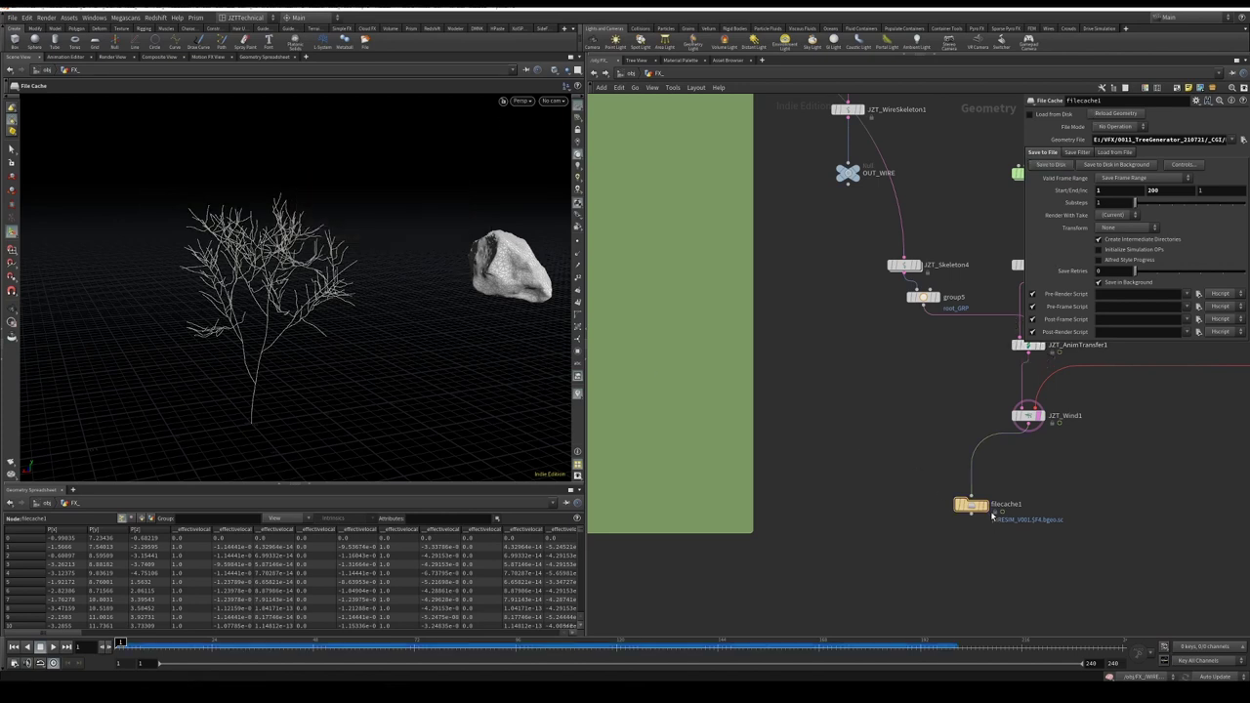
Make filecache1 load from disk, display it, and scrub the cached tree animation
{"action": "left_click", "coordinate": [1033, 115]}
{"action": "left_click", "coordinate": [979, 505]}
{"action": "left_click_drag", "start_coordinate": [304, 645], "coordinate": [186, 644]}
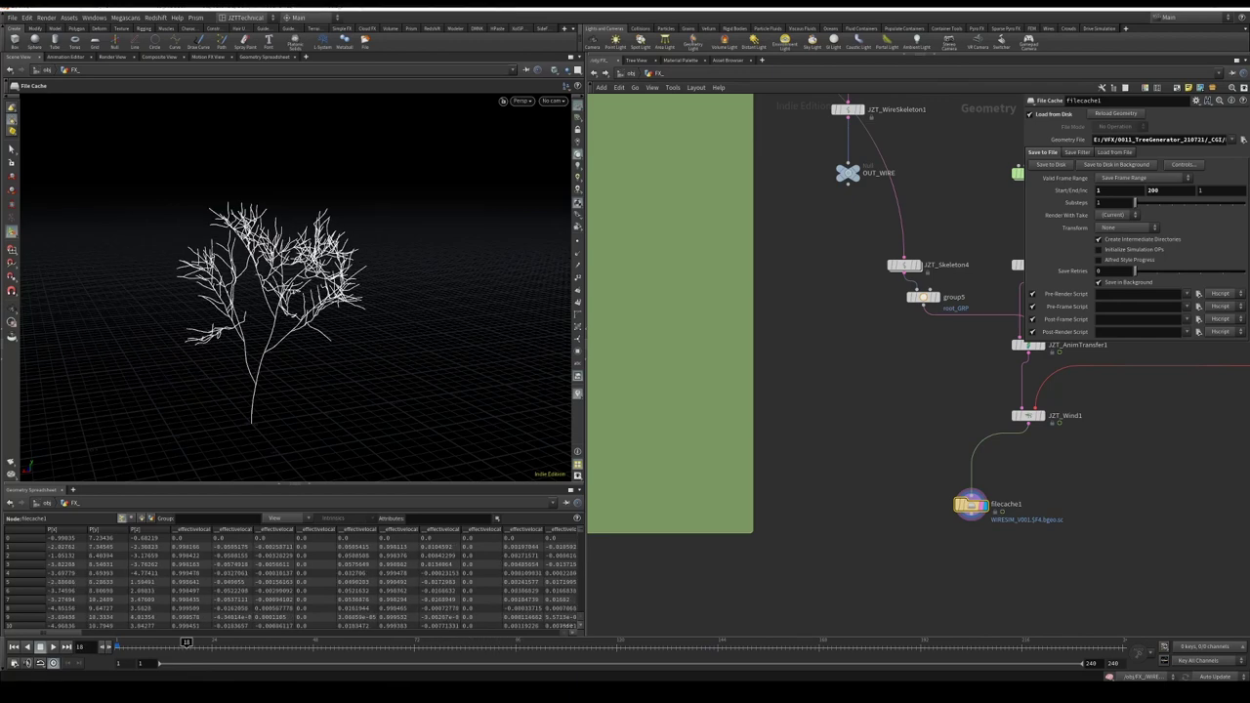
Add a JZT_Skinning node below the green tree-generator network box
{"action": "scroll", "coordinate": [724, 563], "scroll_direction": "down", "scroll_amount": 4}
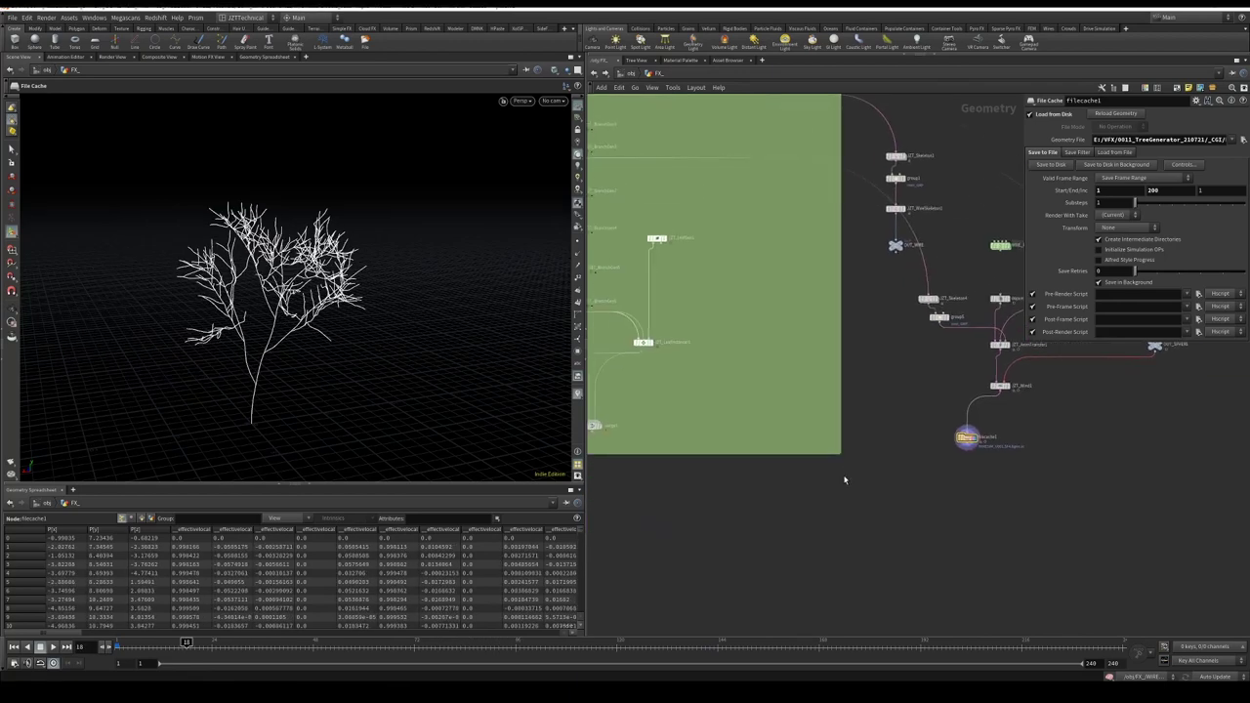
{"action": "key", "text": "Tab"}
{"action": "type", "text": "skin"}
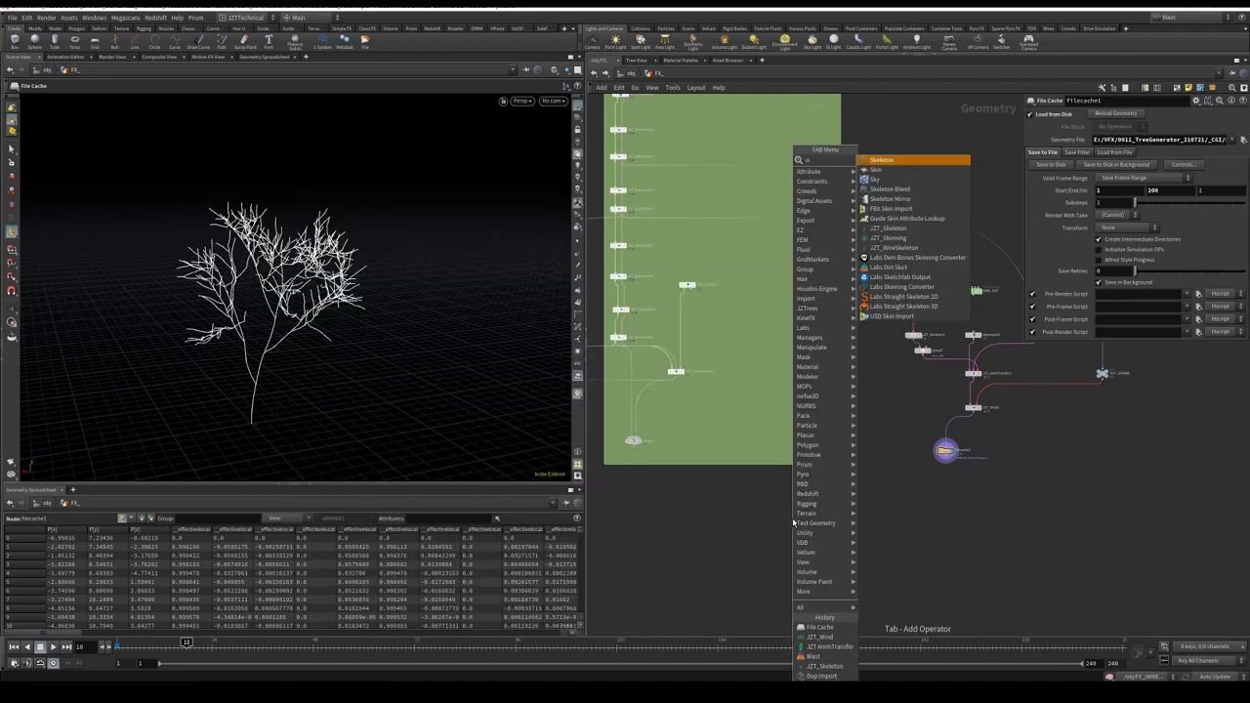
{"action": "key", "text": "Down"}
{"action": "key", "text": "Down"}
{"action": "key", "text": "Return"}
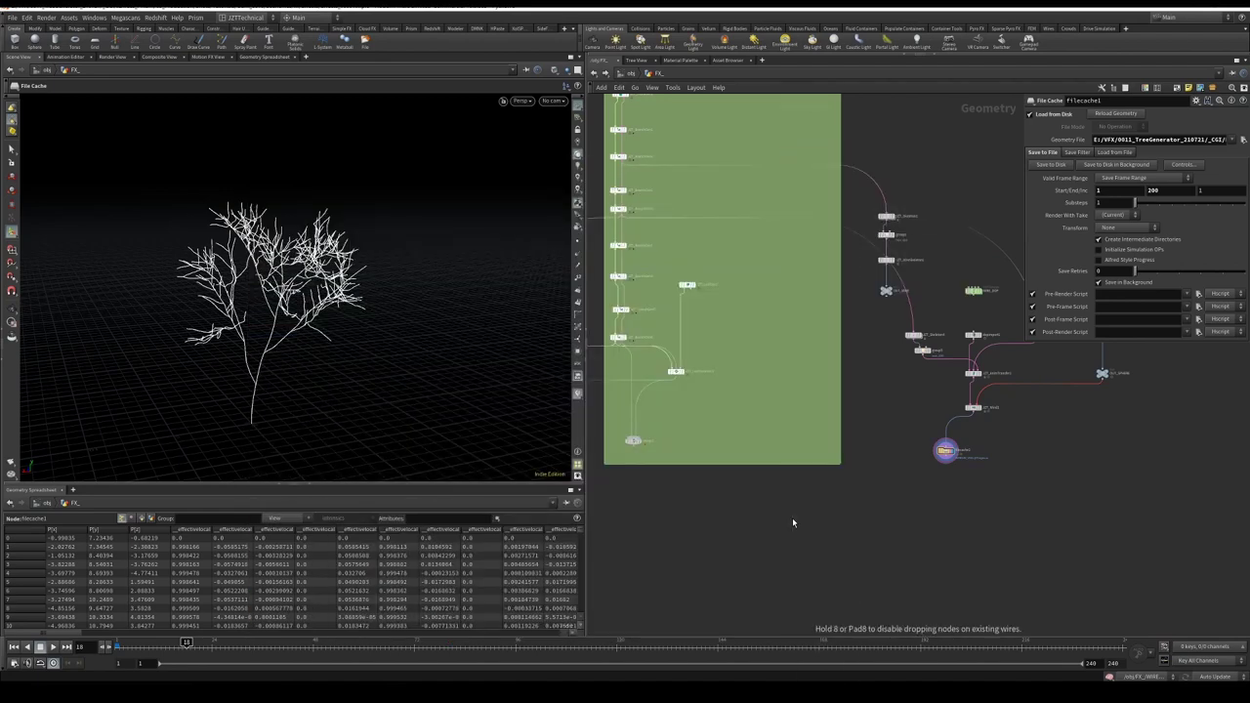
{"action": "left_click", "coordinate": [792, 517]}
Connect JZT_BranchGen6's mesh output to JZT_Skinning1's first input and JZT_LeafInstancer1 to its second input
{"action": "scroll", "coordinate": [792, 518], "scroll_direction": "up", "scroll_amount": 3}
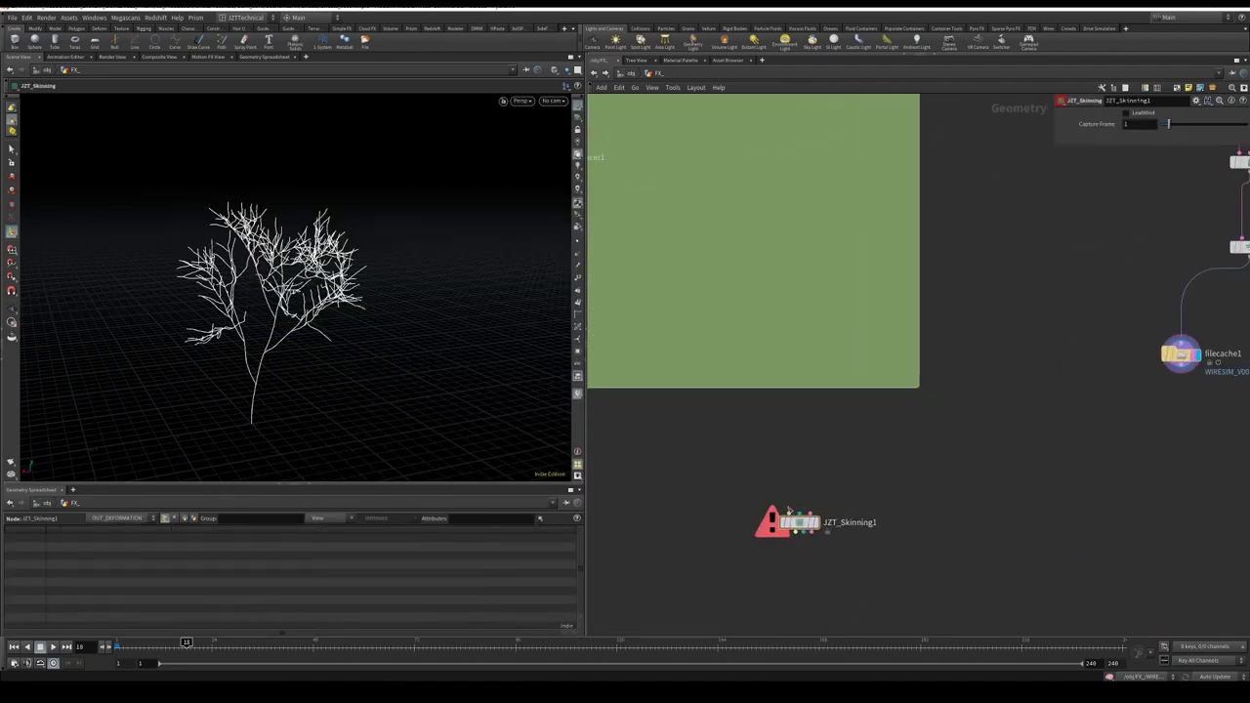
{"action": "left_click", "coordinate": [789, 512]}
{"action": "scroll", "coordinate": [789, 507], "scroll_direction": "down", "scroll_amount": 3}
{"action": "middle_click_drag", "start_coordinate": [692, 410], "coordinate": [963, 490]}
{"action": "scroll", "coordinate": [822, 410], "scroll_direction": "up", "scroll_amount": 3}
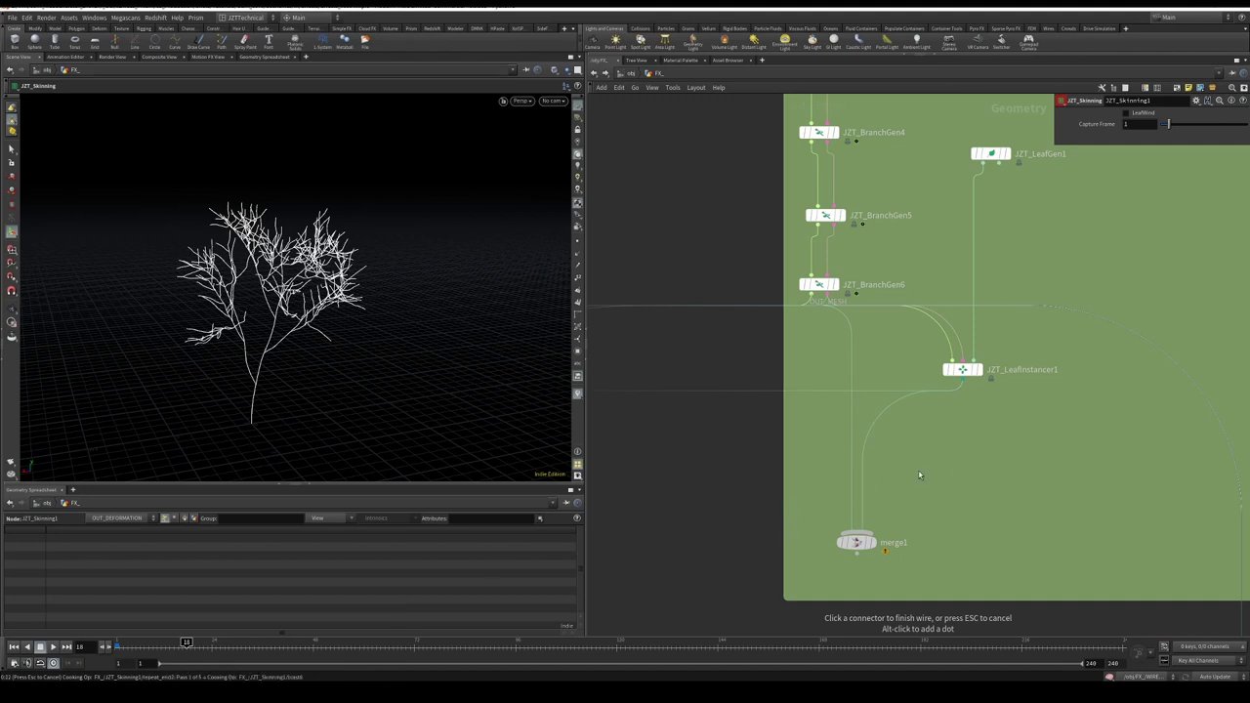
{"action": "middle_click_drag", "start_coordinate": [1010, 475], "coordinate": [798, 222]}
{"action": "left_click", "coordinate": [907, 346]}
{"action": "middle_click_drag", "start_coordinate": [1038, 324], "coordinate": [899, 475]}
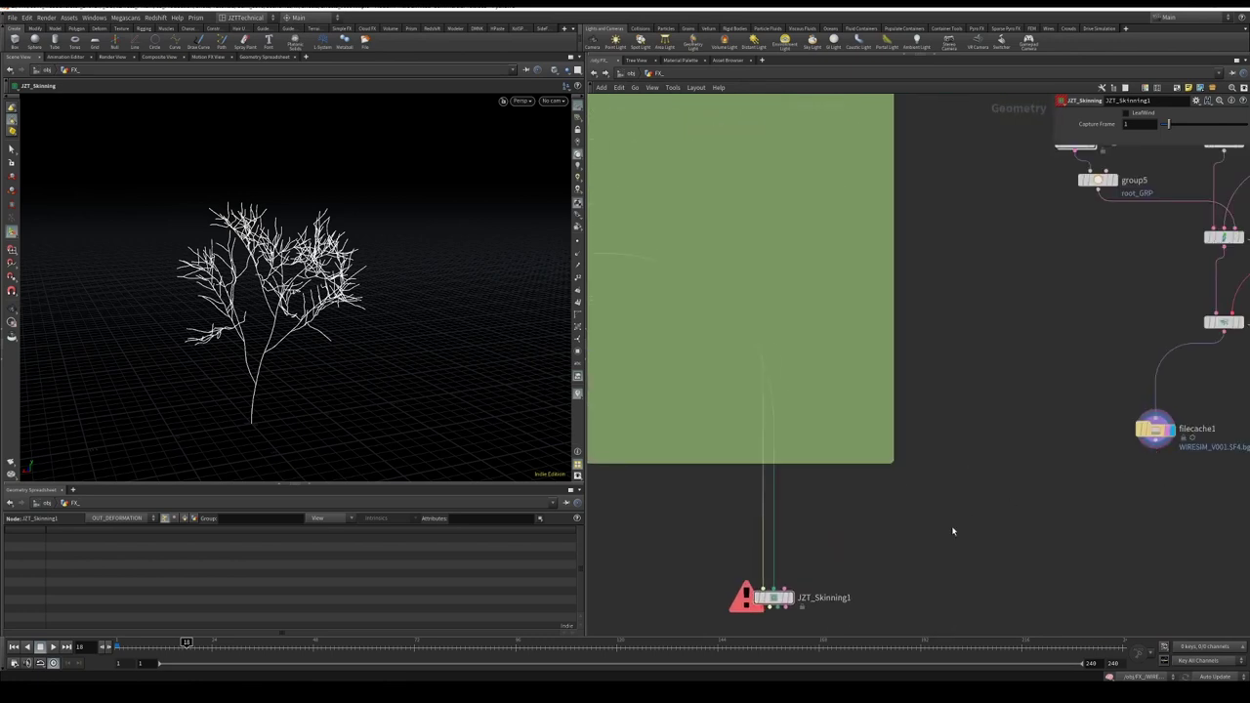
Connect filecache1's output to JZT_Skinning1's third input and display the skinned tree
{"action": "left_click_drag", "start_coordinate": [958, 512], "coordinate": [756, 628]}
{"action": "scroll", "coordinate": [1094, 224], "scroll_direction": "down", "scroll_amount": 2}
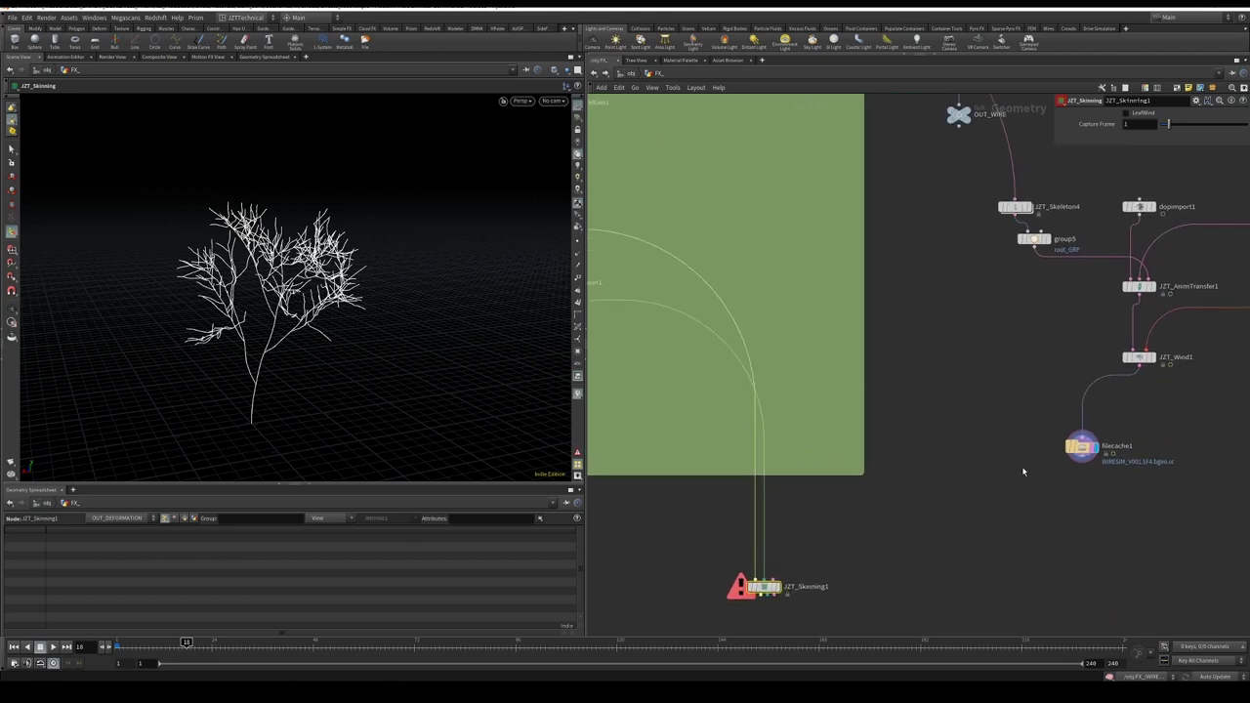
{"action": "left_click", "coordinate": [1081, 460]}
{"action": "left_click", "coordinate": [771, 580]}
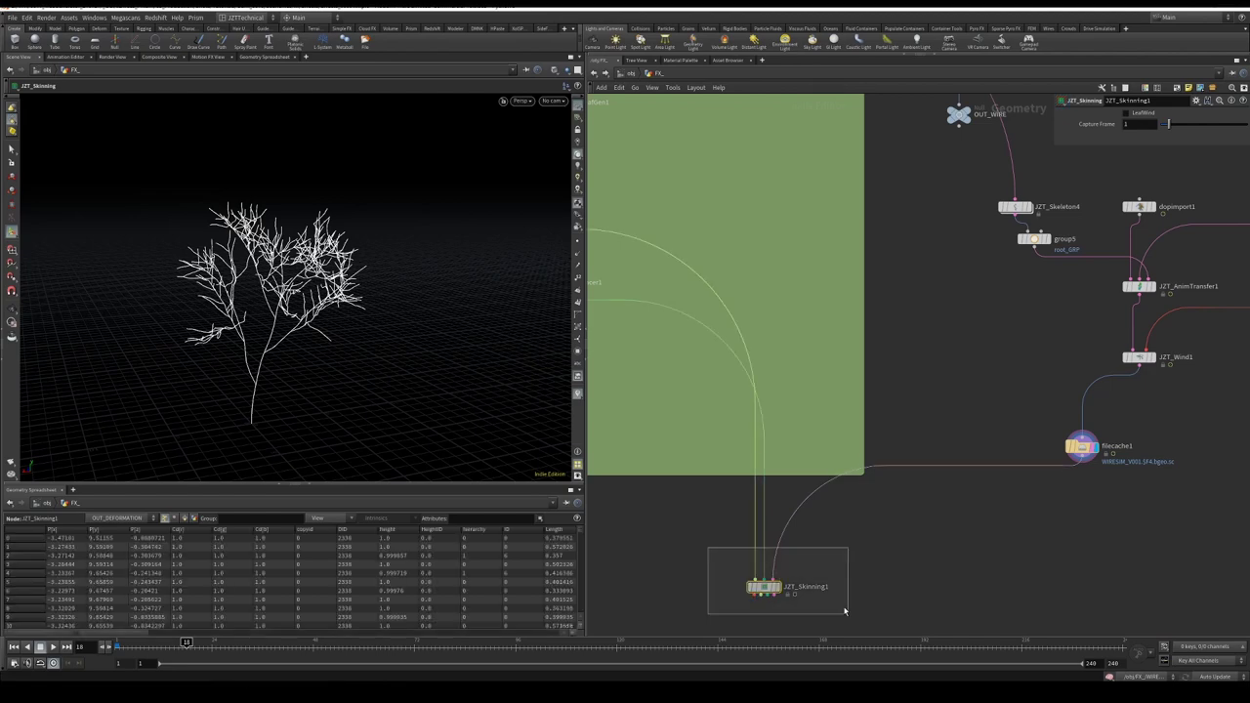
{"action": "scroll", "coordinate": [809, 609], "scroll_direction": "up", "scroll_amount": 3}
{"action": "mouse_move", "coordinate": [763, 582]}
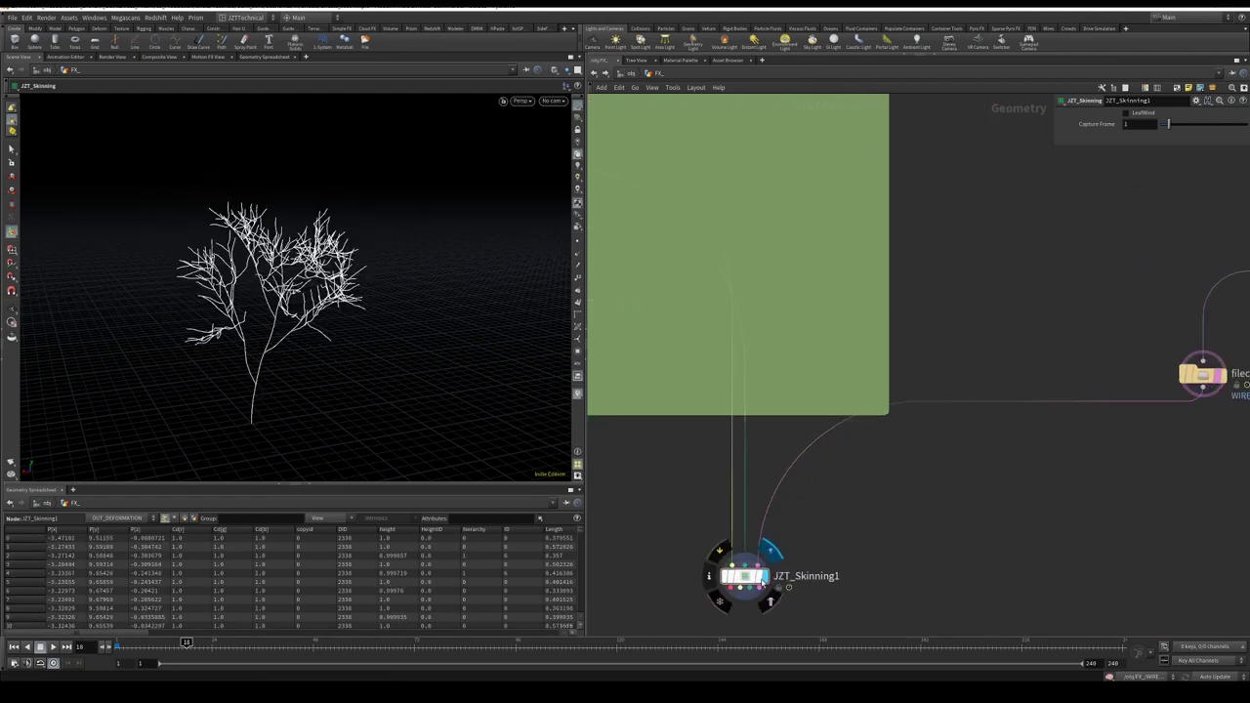
Add a Merge node beside JZT_Skinning1 and connect JZT_Skinning1's first output to it
{"action": "key", "text": "Tab"}
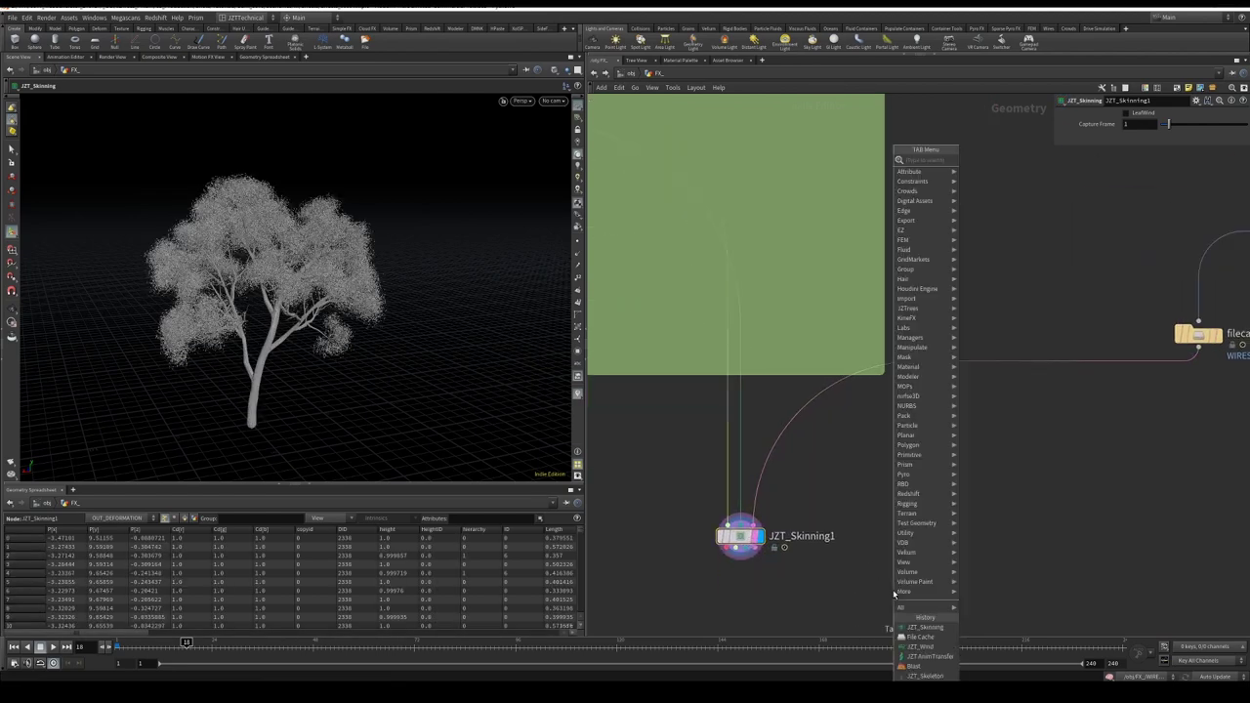
{"action": "type", "text": "merge"}
{"action": "key", "text": "Return"}
{"action": "left_click", "coordinate": [894, 590]}
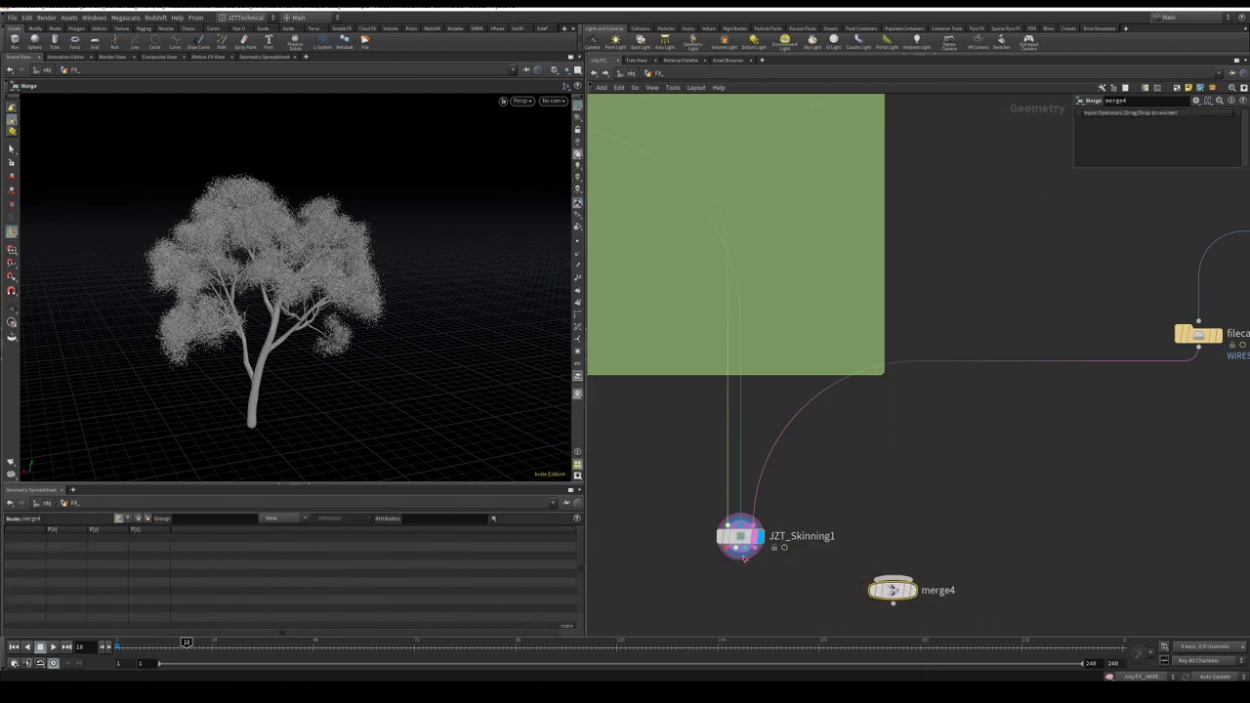
{"action": "left_click_drag", "start_coordinate": [739, 556], "coordinate": [870, 562]}
{"action": "left_click", "coordinate": [879, 571]}
Connect OUT_SPHERE's output to merge4 and display the merged tree and boulder
{"action": "scroll", "coordinate": [1018, 488], "scroll_direction": "down", "scroll_amount": 5}
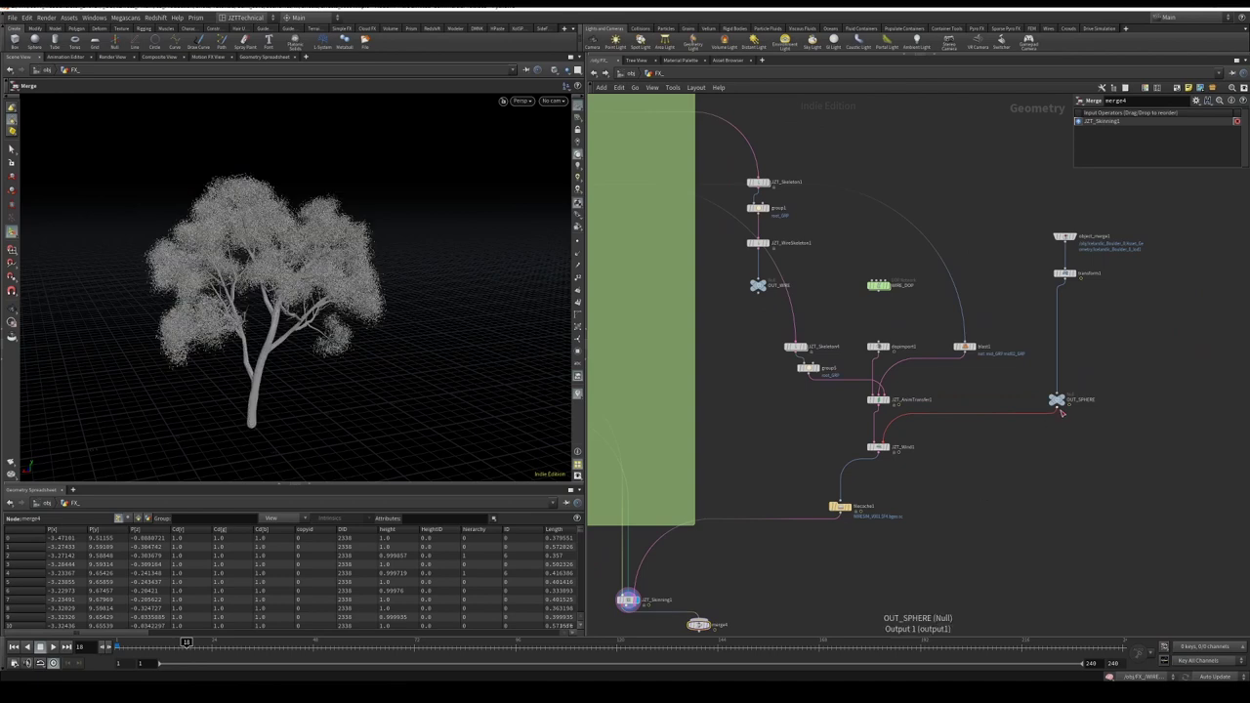
{"action": "left_click", "coordinate": [1061, 410]}
{"action": "scroll", "coordinate": [1094, 362], "scroll_direction": "up", "scroll_amount": 5}
{"action": "left_click", "coordinate": [838, 471]}
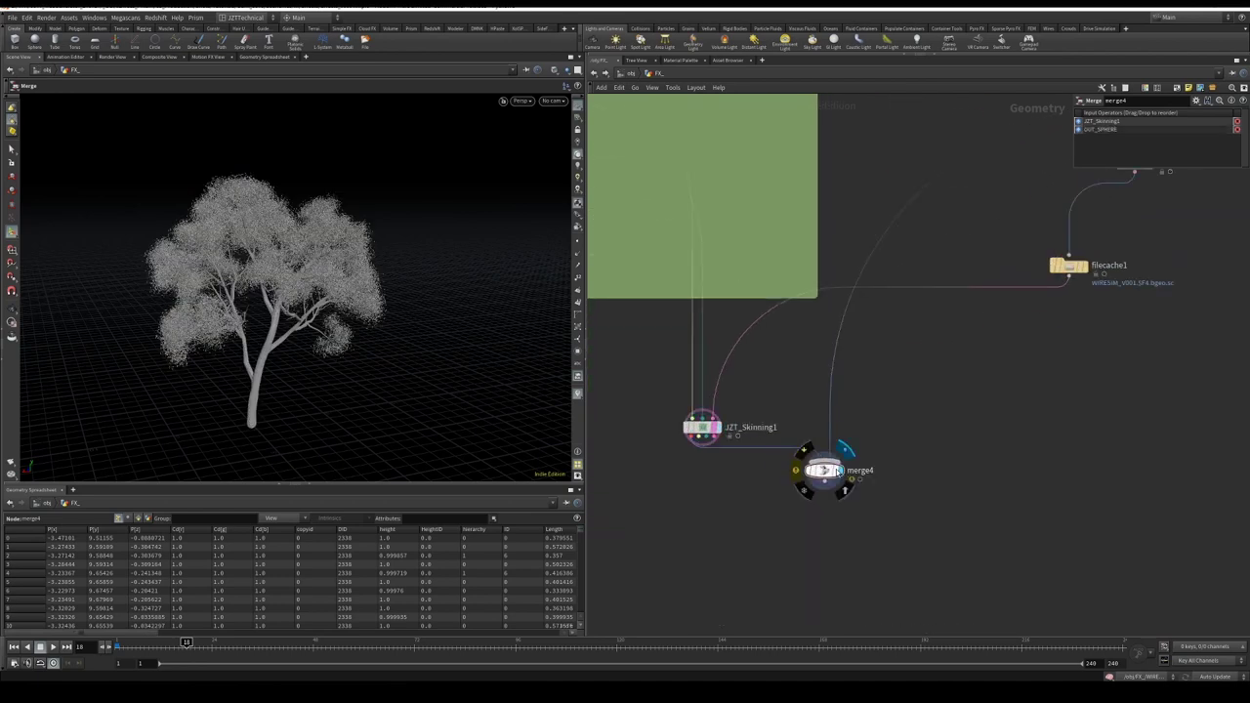
{"action": "left_click", "coordinate": [837, 471]}
Scrub the timeline from about frame 58 to frame 84 to review the boulder hitting the skinned tree
{"action": "left_click_drag", "start_coordinate": [256, 244], "coordinate": [300, 308]}
{"action": "middle_click_drag", "start_coordinate": [300, 306], "coordinate": [322, 300]}
{"action": "left_click", "coordinate": [354, 645]}
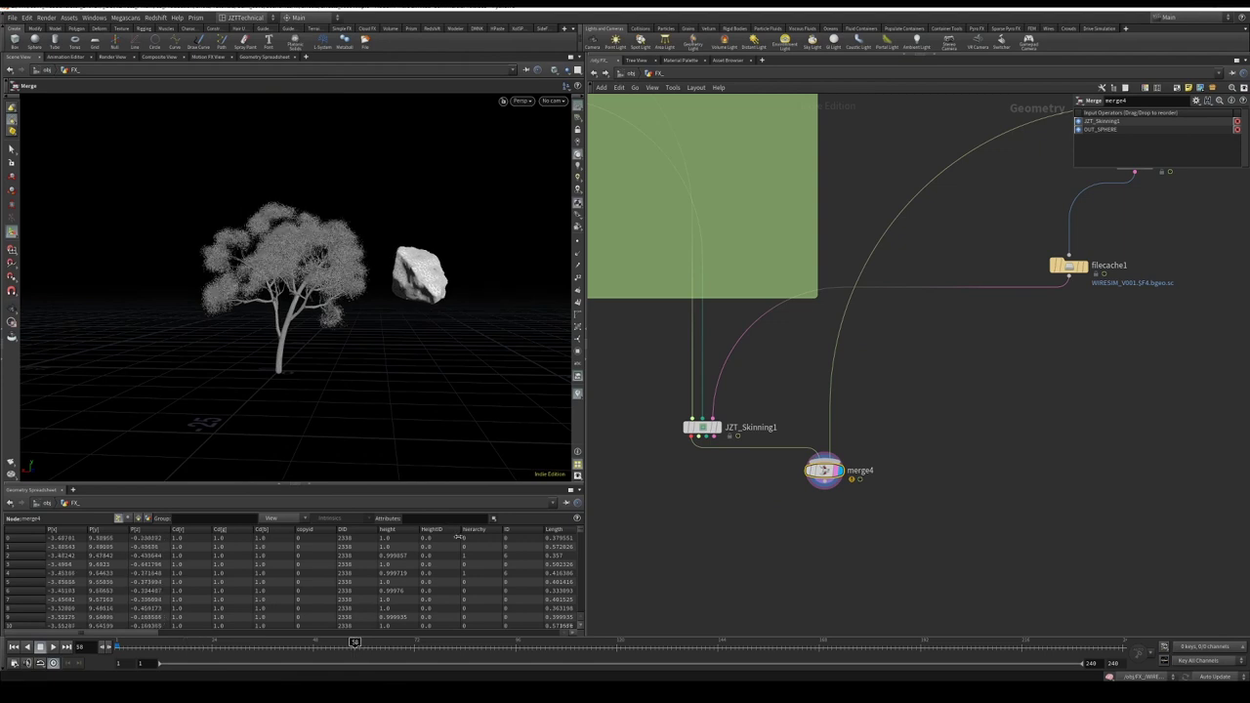
{"action": "left_click", "coordinate": [481, 645]}
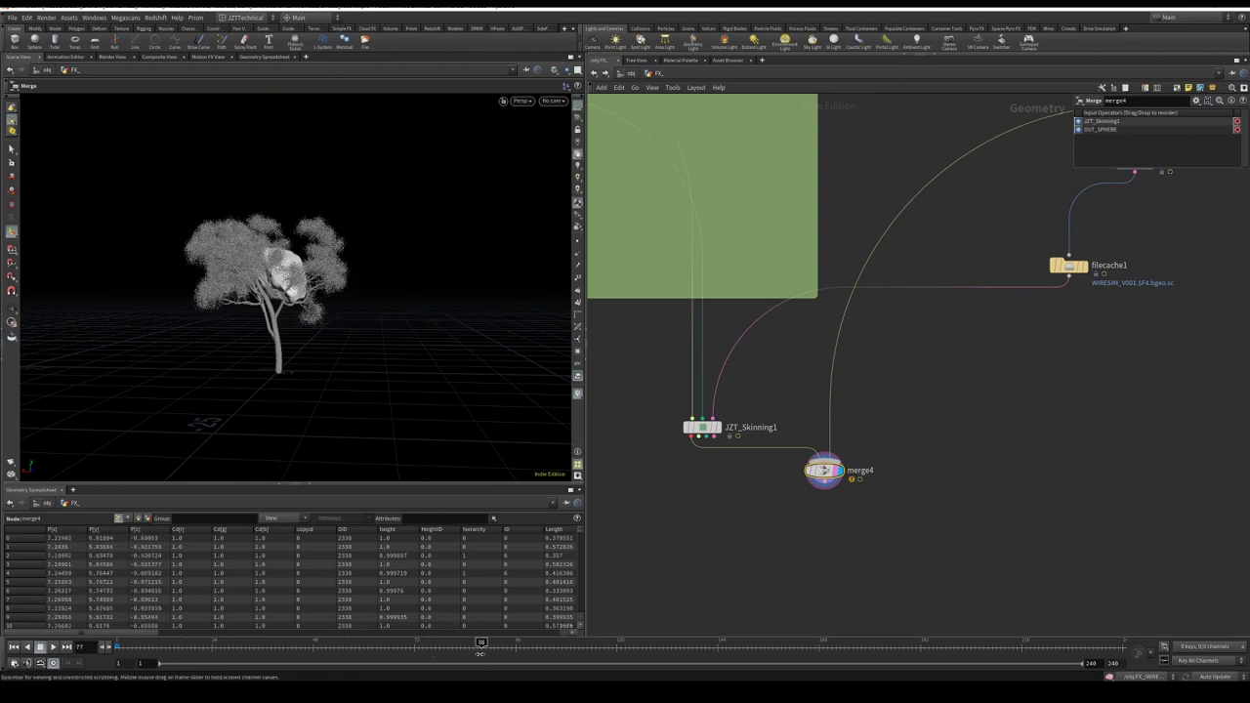
{"action": "mouse_move", "coordinate": [481, 653]}
{"action": "left_mouse_down"}
{"action": "mouse_move", "coordinate": [615, 648]}
{"action": "mouse_move", "coordinate": [355, 652]}
{"action": "mouse_move", "coordinate": [460, 664]}
{"action": "left_mouse_up"}
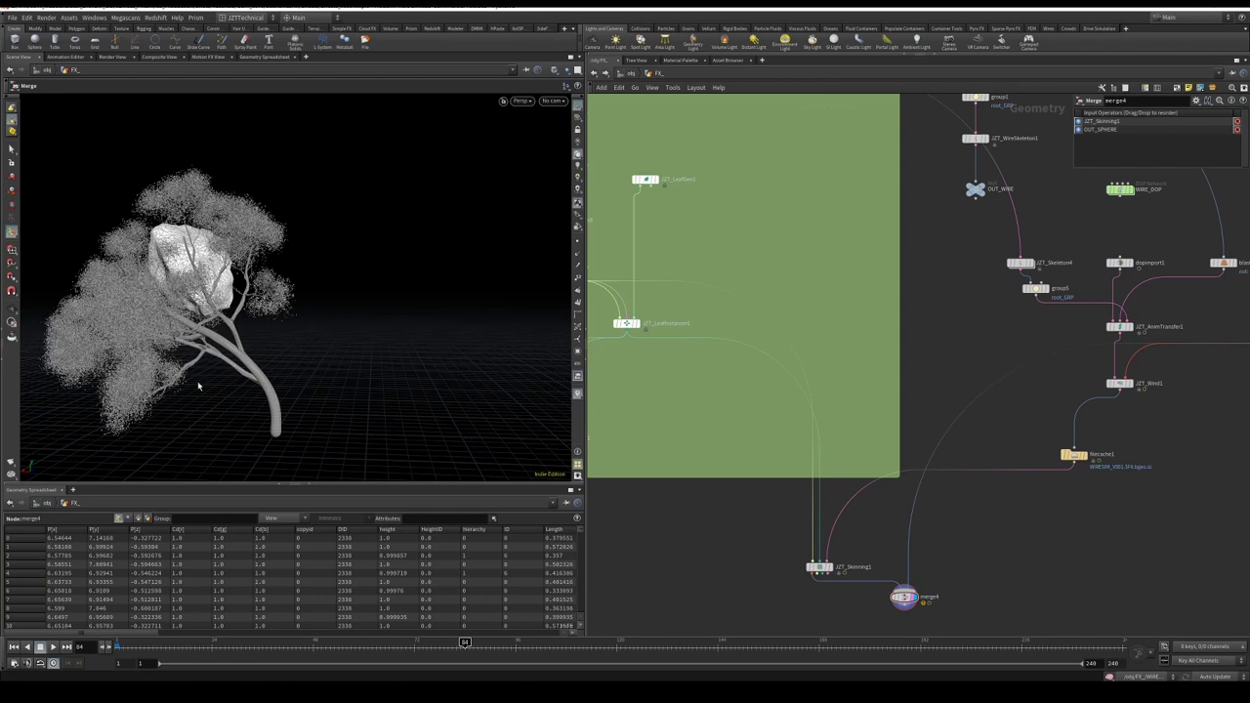
Turn on WindEnable for JZT_LeafInstancer1 and LeafWind for JZT_Skinning1
{"action": "left_click_drag", "start_coordinate": [604, 303], "coordinate": [674, 409]}
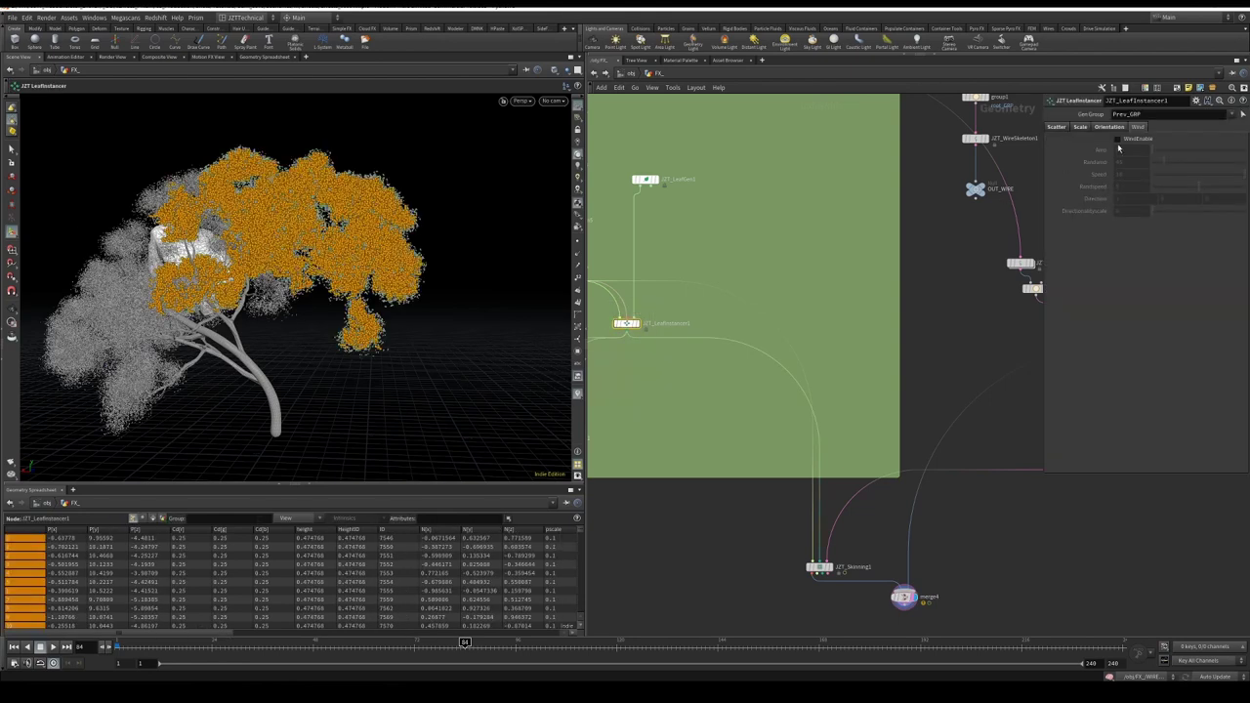
{"action": "left_click", "coordinate": [1123, 140]}
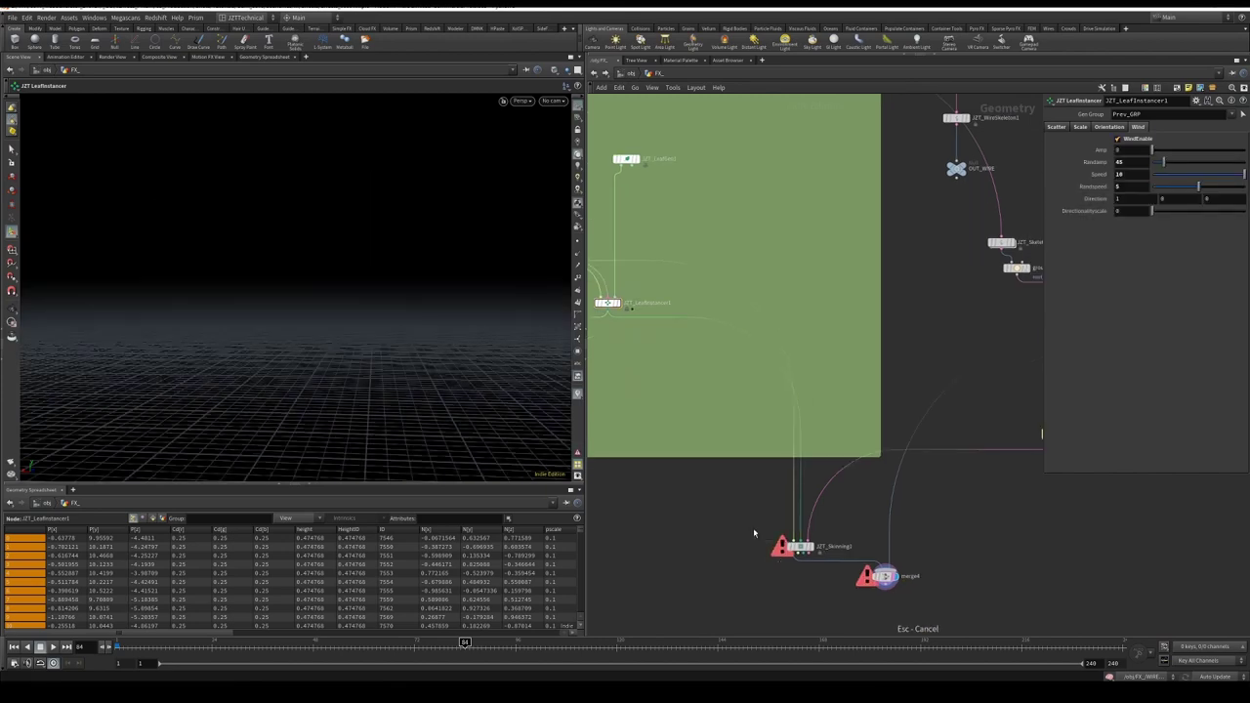
{"action": "left_click", "coordinate": [799, 546]}
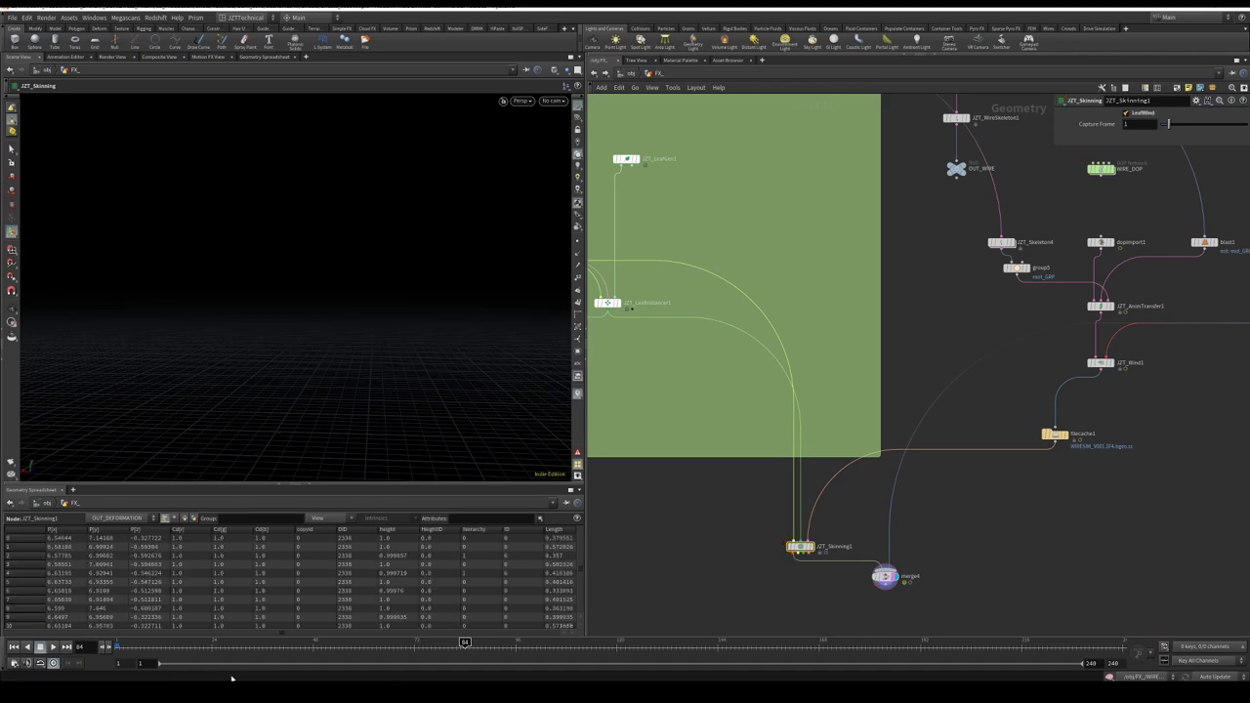
{"action": "middle_click_drag", "start_coordinate": [986, 582], "coordinate": [967, 580]}
{"action": "left_click", "coordinate": [968, 564]}
Examine the leaf wind motion close up on the crown by scrubbing the frames before the impact
{"action": "left_click_drag", "start_coordinate": [241, 291], "coordinate": [294, 321], "text": "alt"}
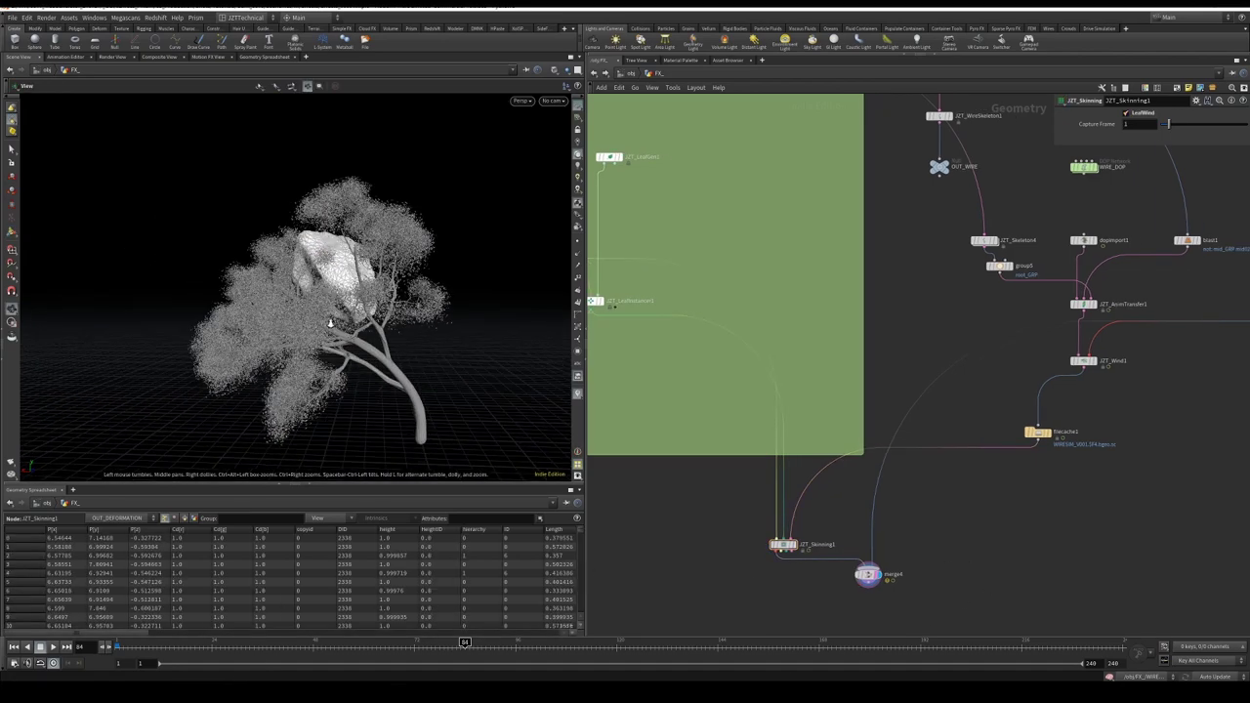
{"action": "left_click", "coordinate": [309, 641]}
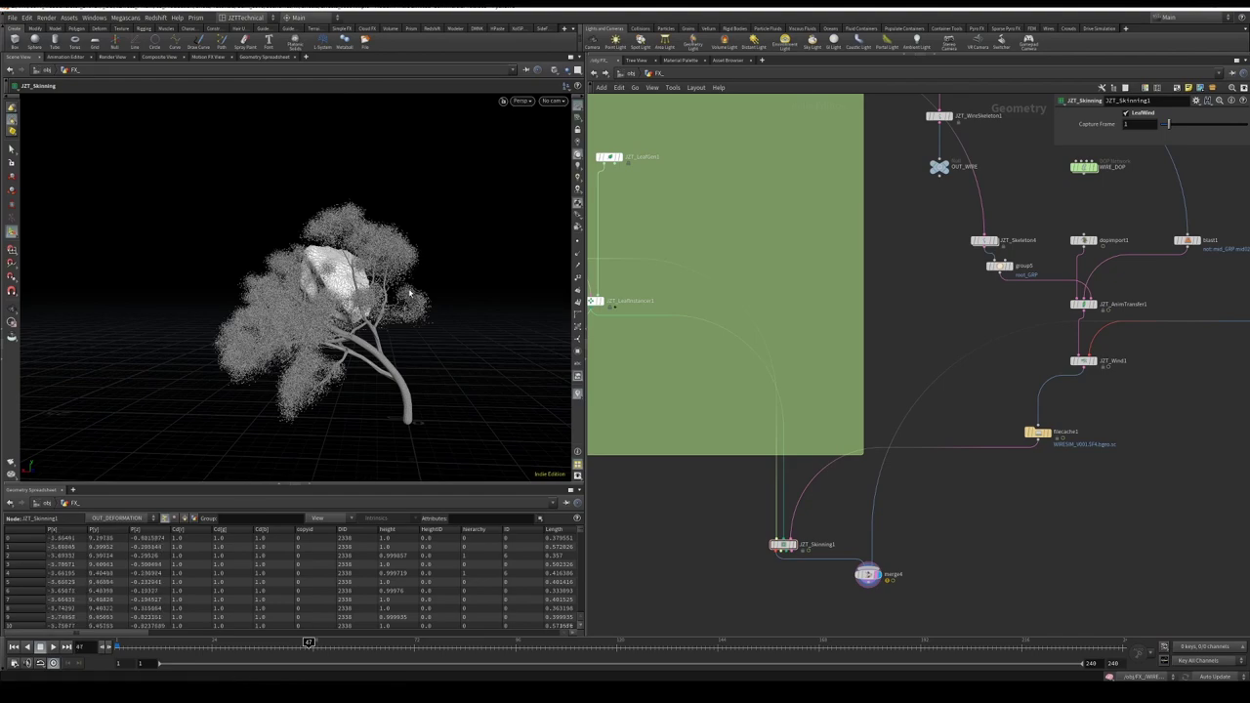
{"action": "left_click_drag", "start_coordinate": [407, 293], "coordinate": [386, 292], "text": "alt"}
{"action": "mouse_move", "coordinate": [387, 292]}
{"action": "right_mouse_down", "text": "alt"}
{"action": "mouse_move", "coordinate": [324, 282]}
{"action": "mouse_move", "coordinate": [407, 267]}
{"action": "right_mouse_up", "text": "alt"}
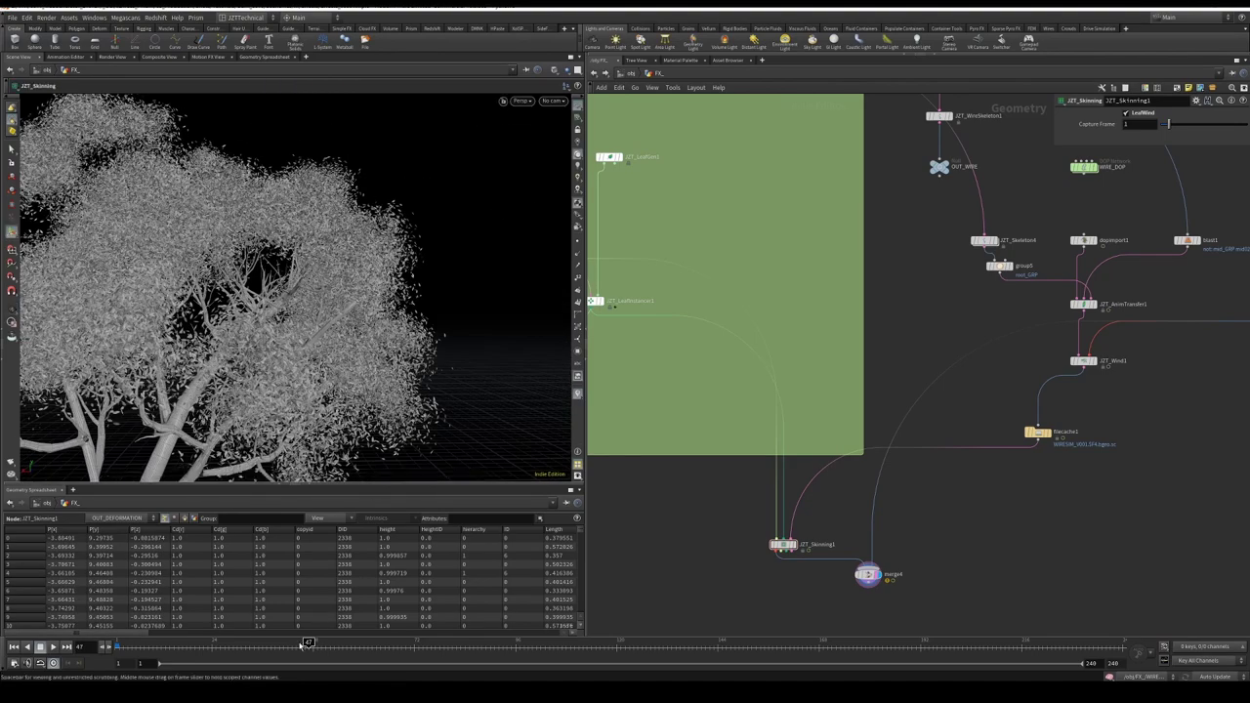
{"action": "left_click", "coordinate": [270, 647]}
{"action": "left_click", "coordinate": [240, 642]}
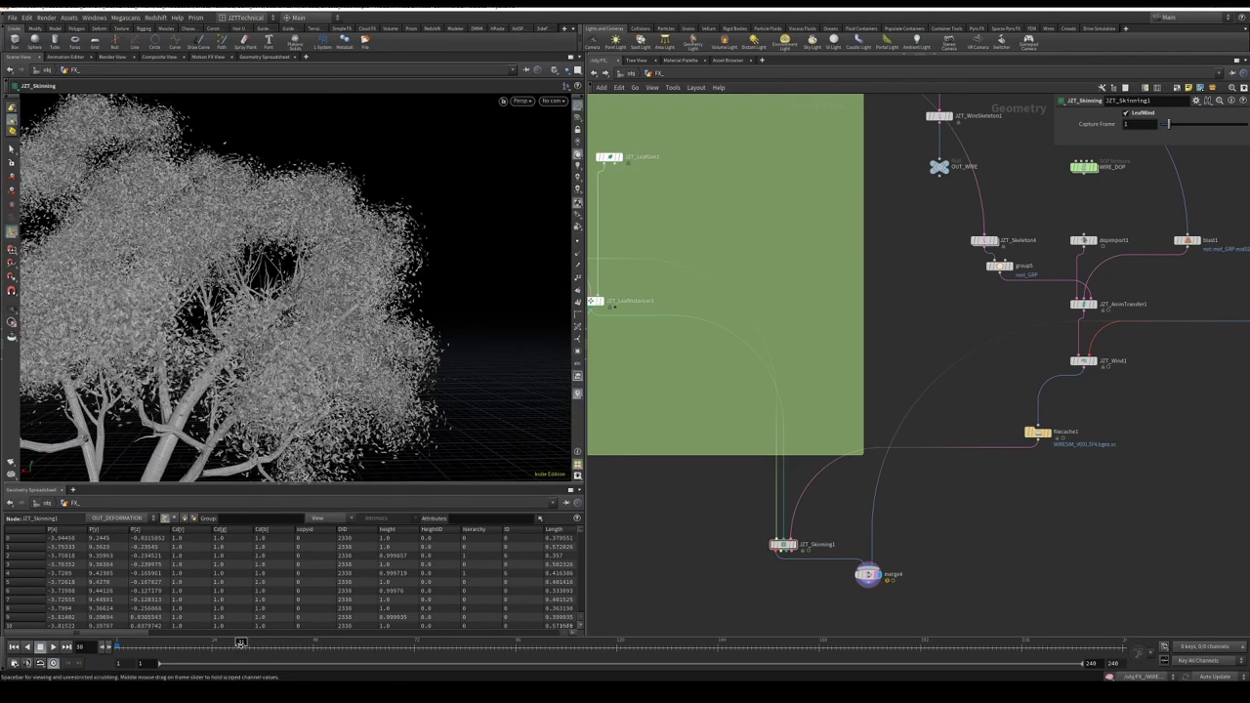
Frame the whole tree and go to frame 81 to review the boulder impact with leaf wind
{"action": "key", "text": "space"}
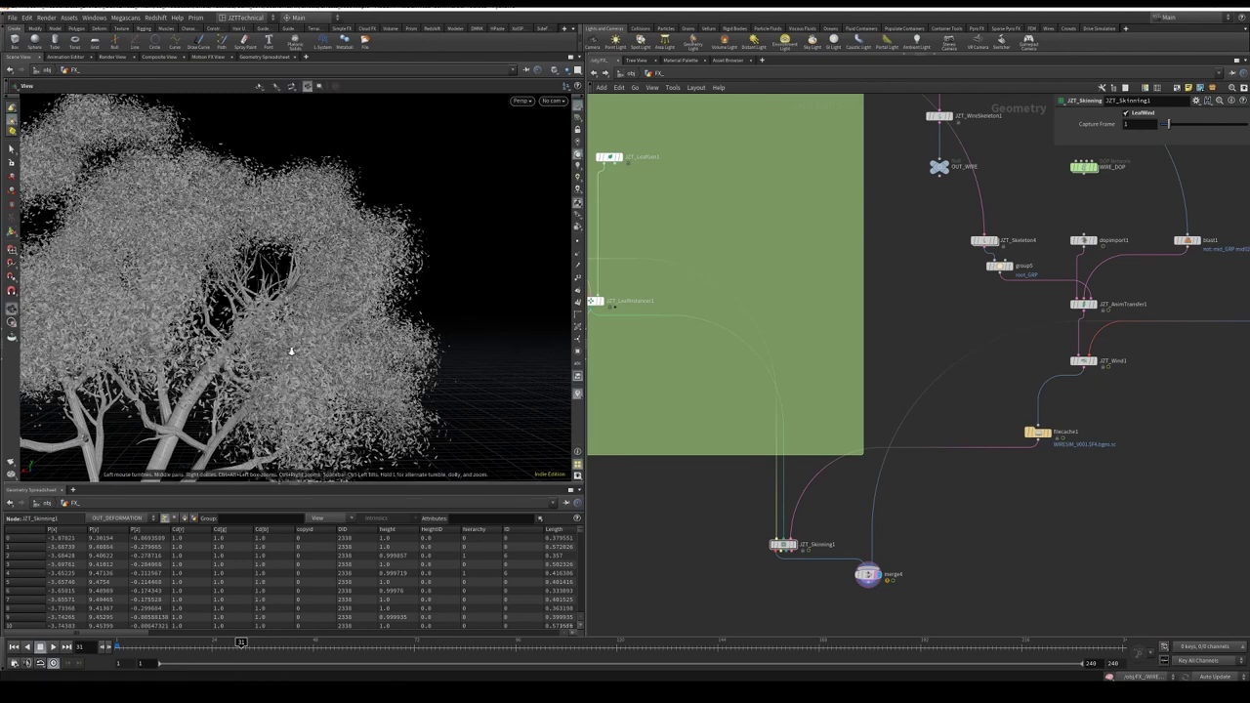
{"action": "scroll", "coordinate": [359, 356], "scroll_direction": "down", "scroll_amount": 10}
{"action": "left_click", "coordinate": [451, 645]}
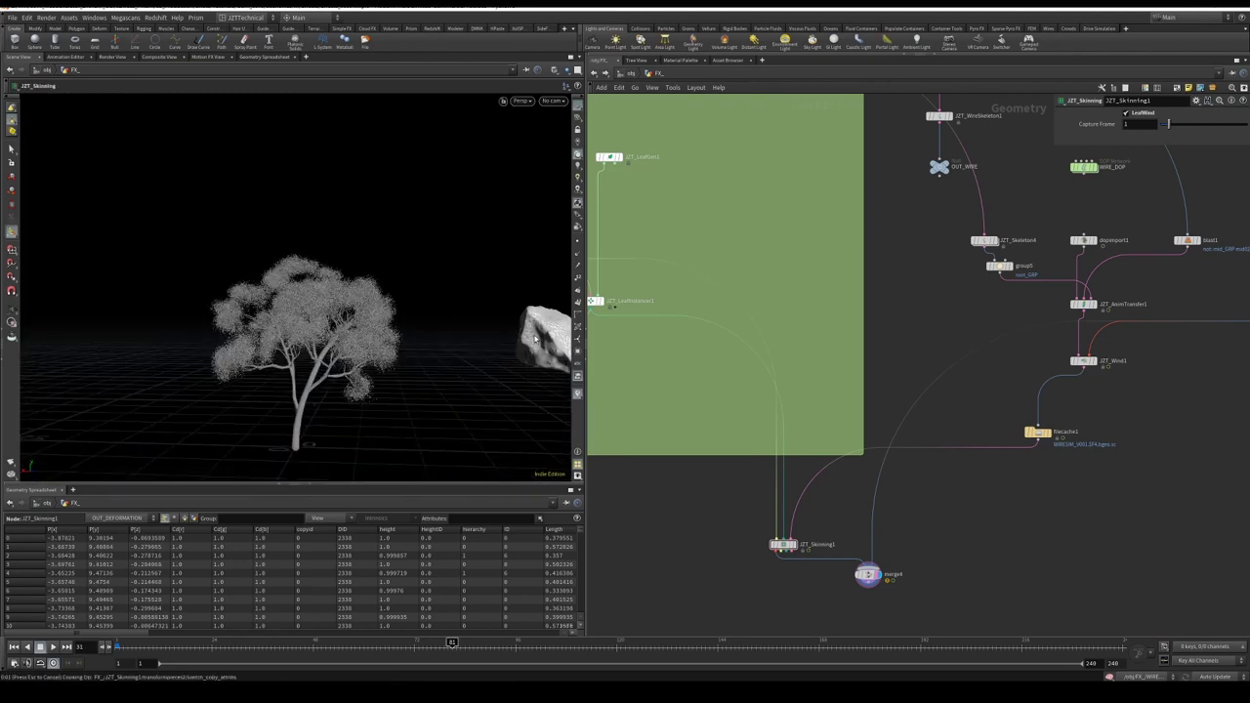
{"action": "left_click_drag", "start_coordinate": [361, 388], "coordinate": [142, 317]}
{"action": "scroll", "coordinate": [710, 597], "scroll_direction": "down", "scroll_amount": 8}
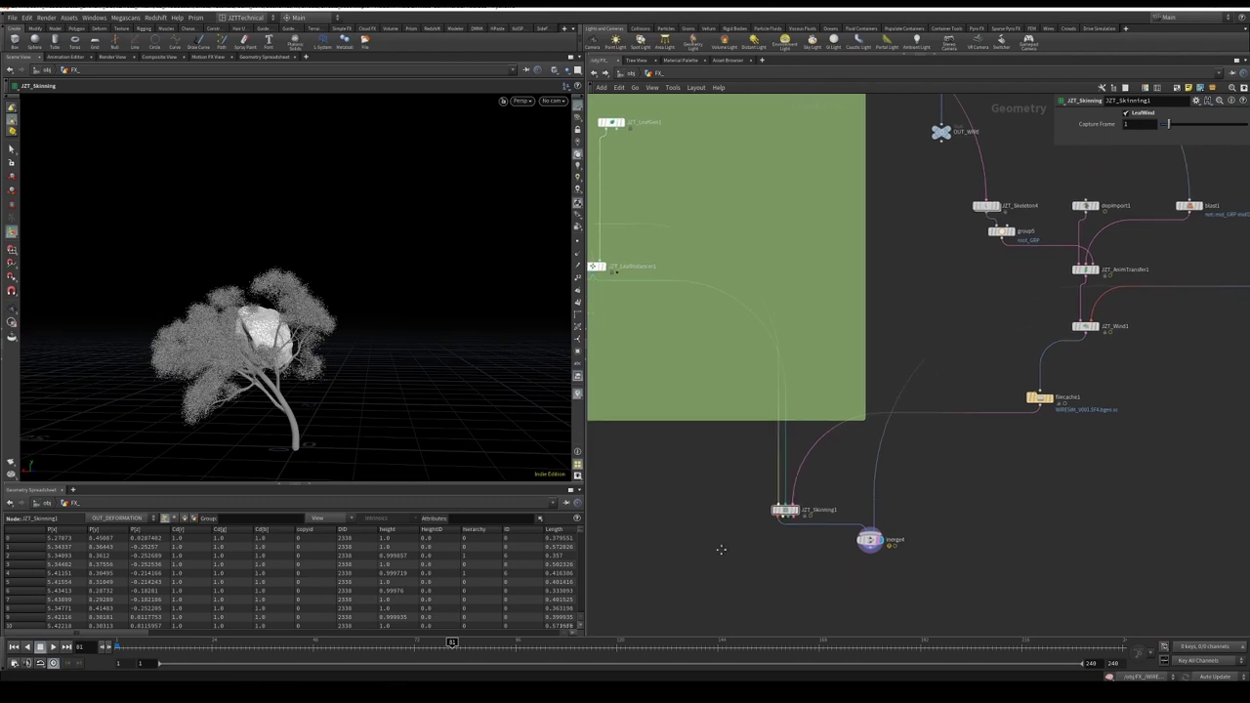